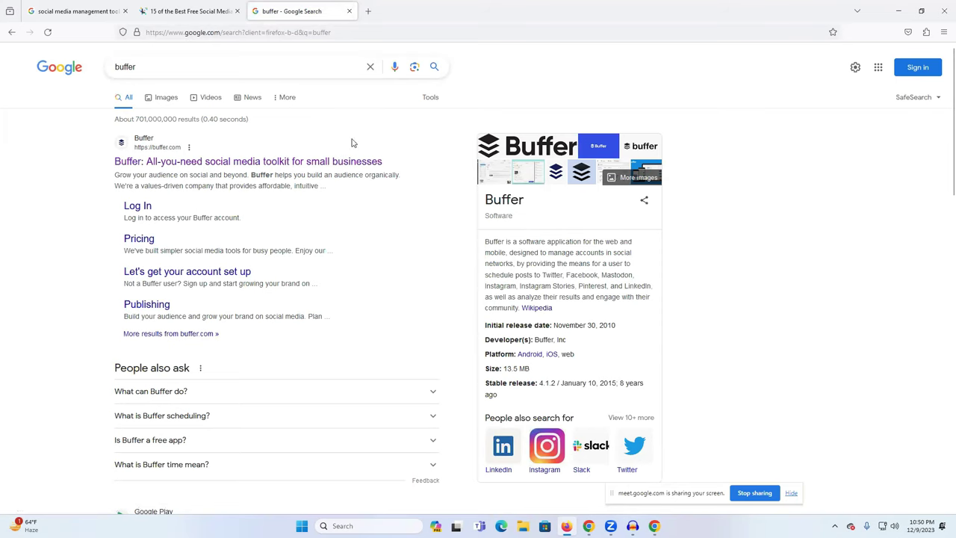
# Search the web for "metricool" in a new tab and place that tab ahead of the buffer results.
pyautogui.click(368, 11)
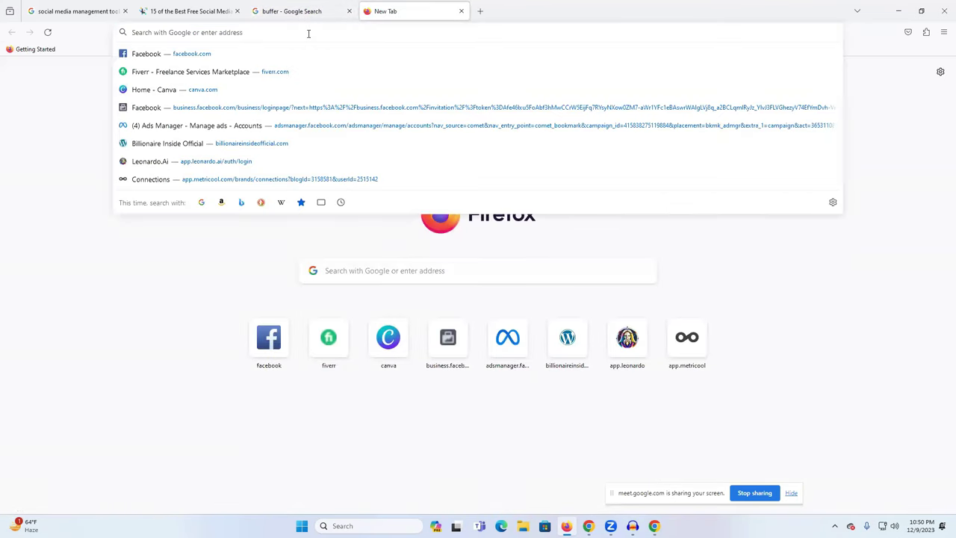
pyautogui.write('me')
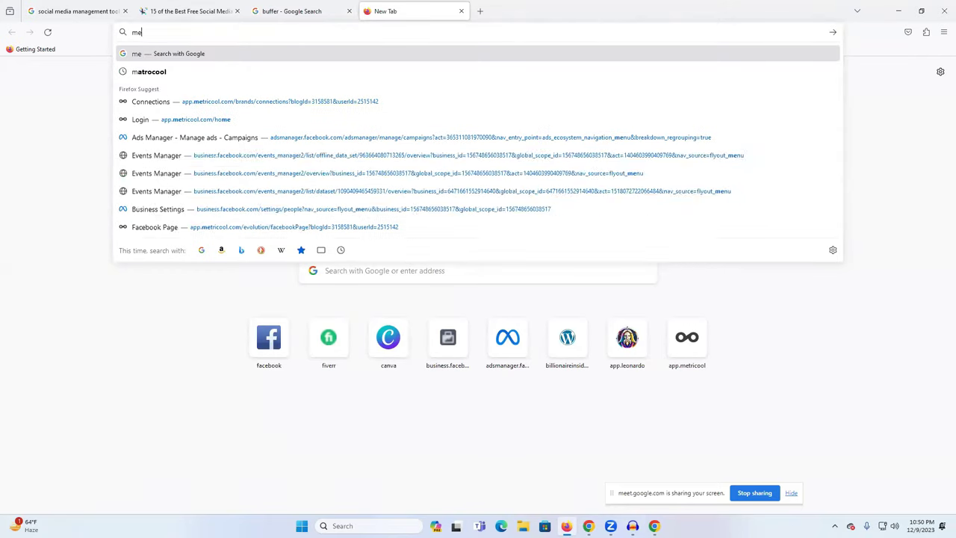
pyautogui.write('tr')
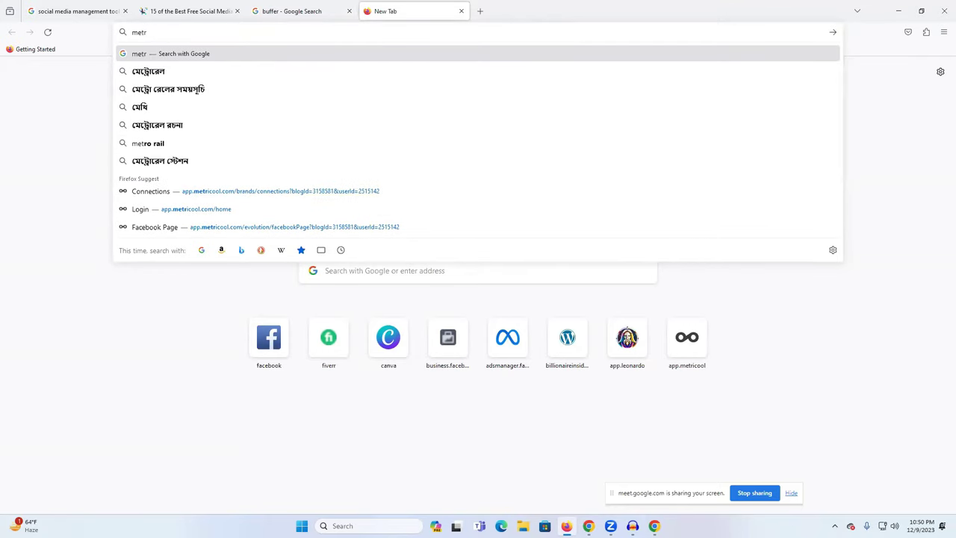
pyautogui.write('icool')
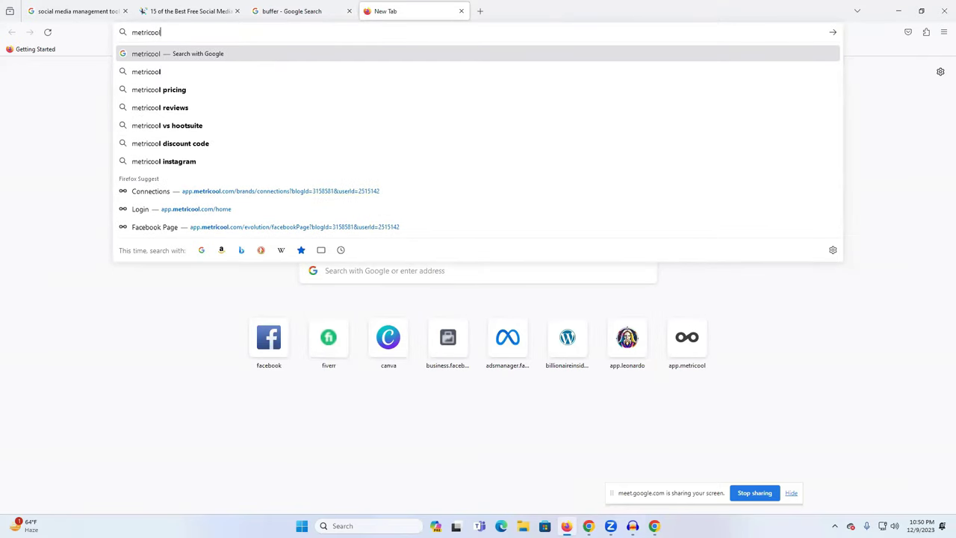
pyautogui.press('Return')
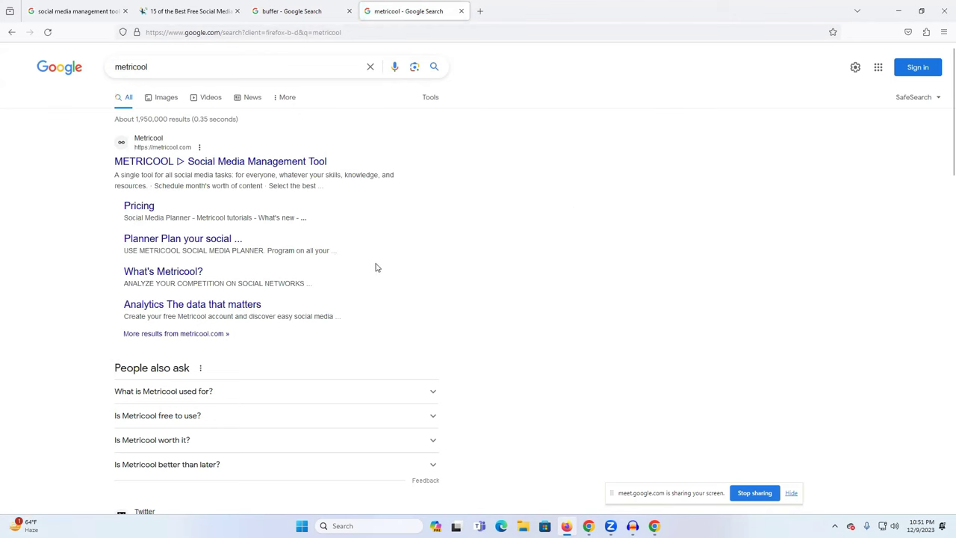
pyautogui.moveTo(438, 6); pyautogui.dragTo(306, 9)
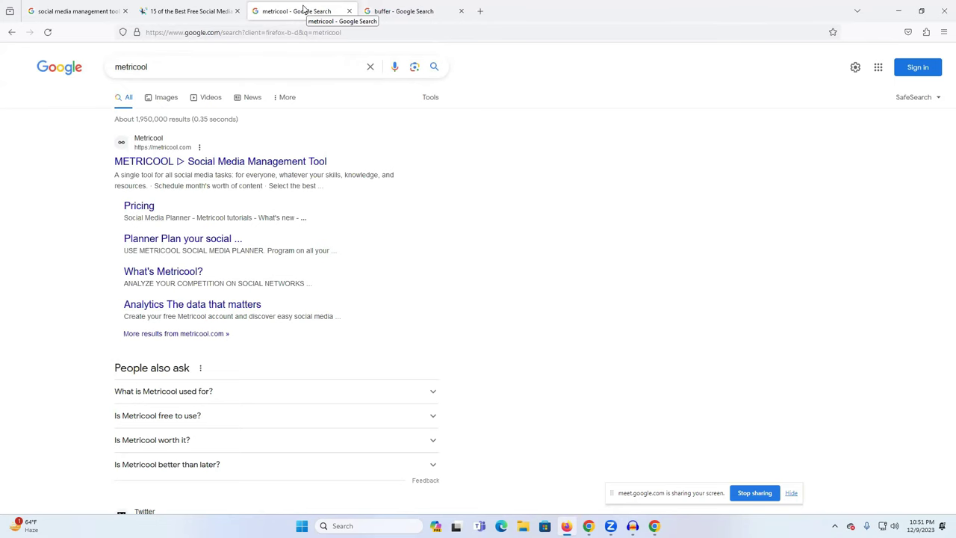
# Compare the search results pages for Metricool and Buffer.
pyautogui.click(429, 9)
pyautogui.click(307, 10)
pyautogui.click(437, 6)
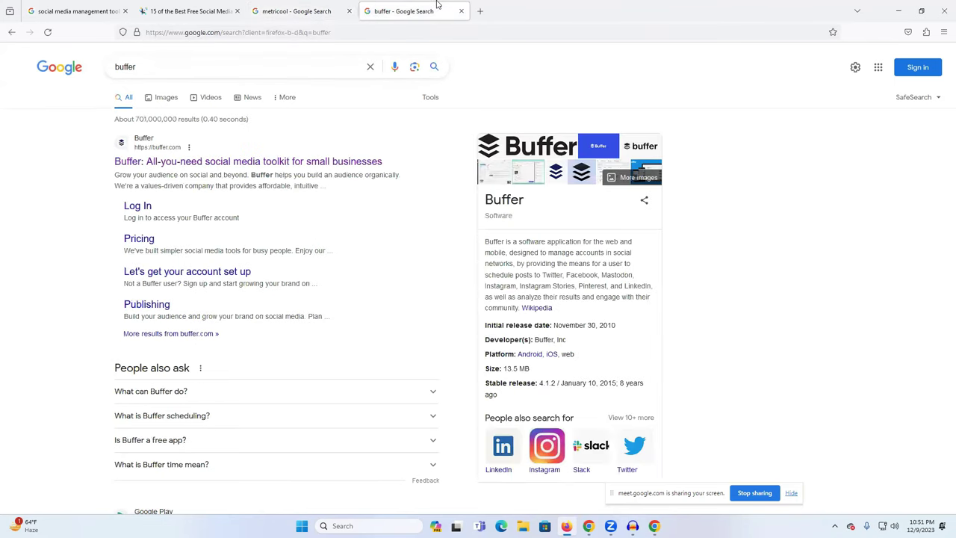
pyautogui.click(287, 6)
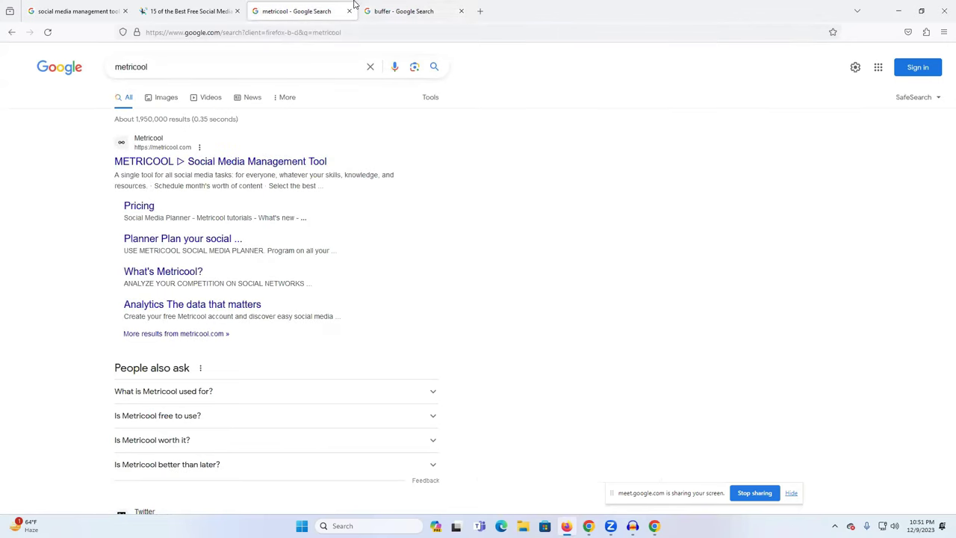
pyautogui.click(391, 6)
pyautogui.click(297, 5)
pyautogui.click(385, 6)
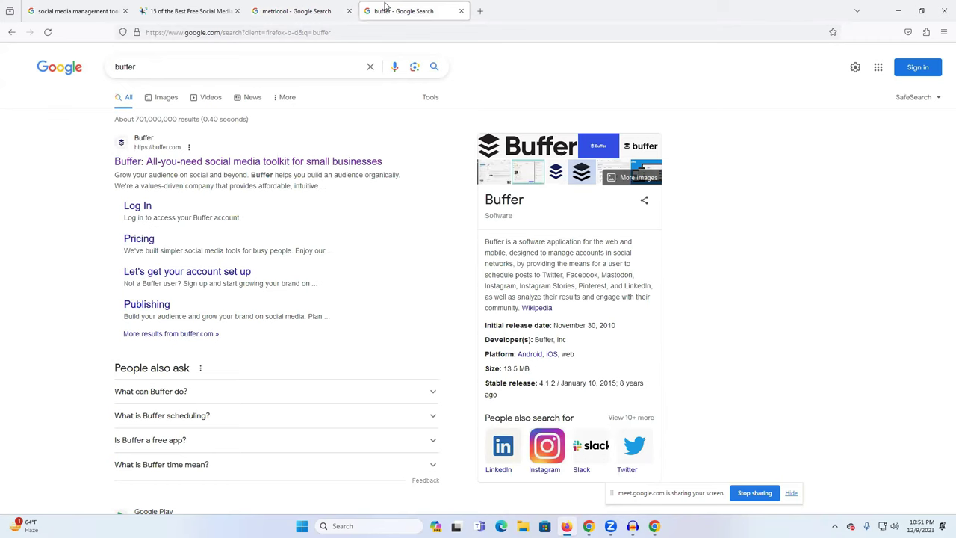
# Open the official Metricool website from the metricool search results in its own tab.
pyautogui.click(310, 8)
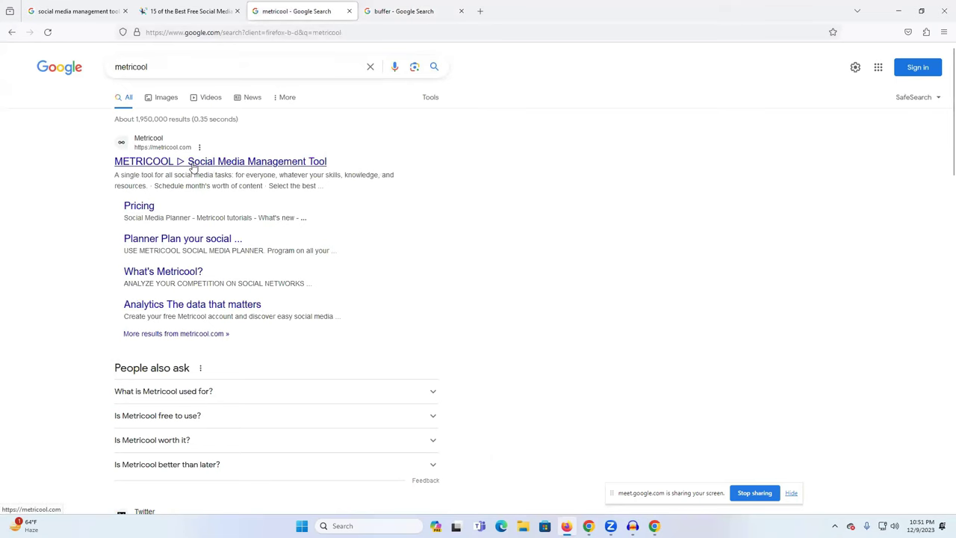
pyautogui.rightClick(196, 166)
pyautogui.click(228, 175)
pyautogui.click(429, 12)
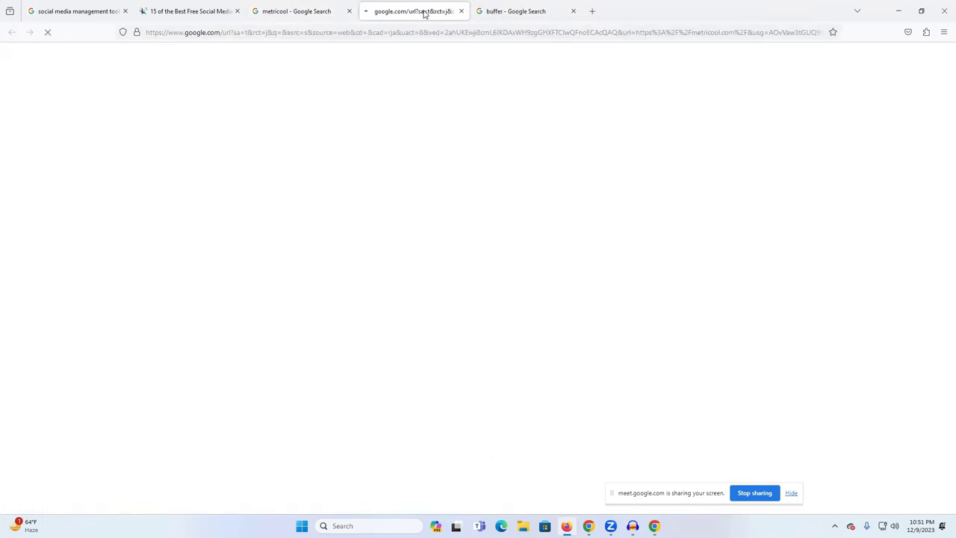
# Search for "10 minute mail" in a new tab and open the 10minutemail.net website.
pyautogui.click(590, 10)
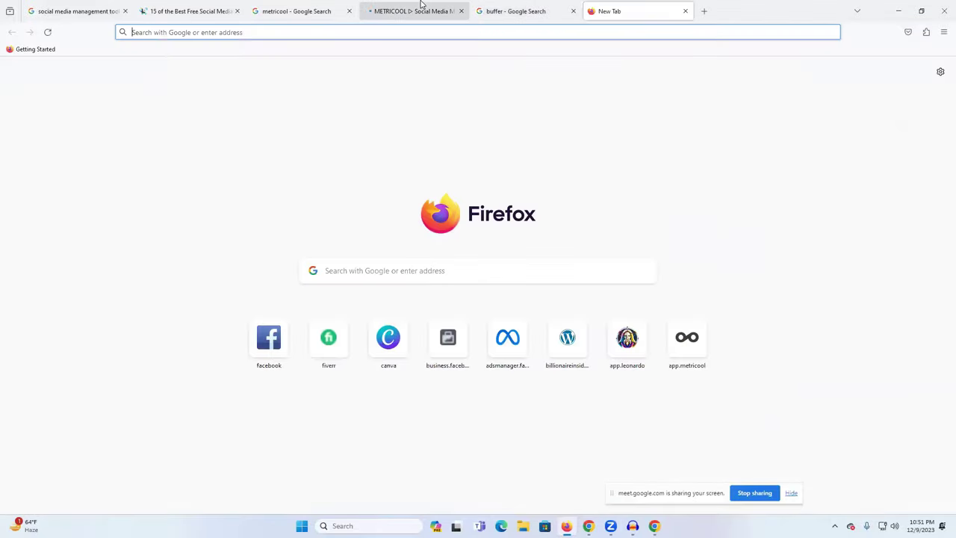
pyautogui.click(421, 10)
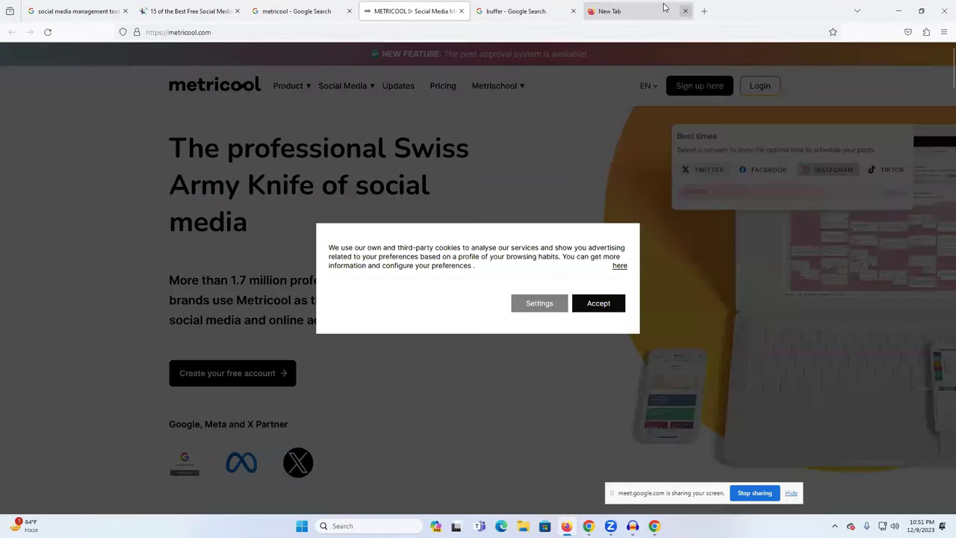
pyautogui.click(620, 12)
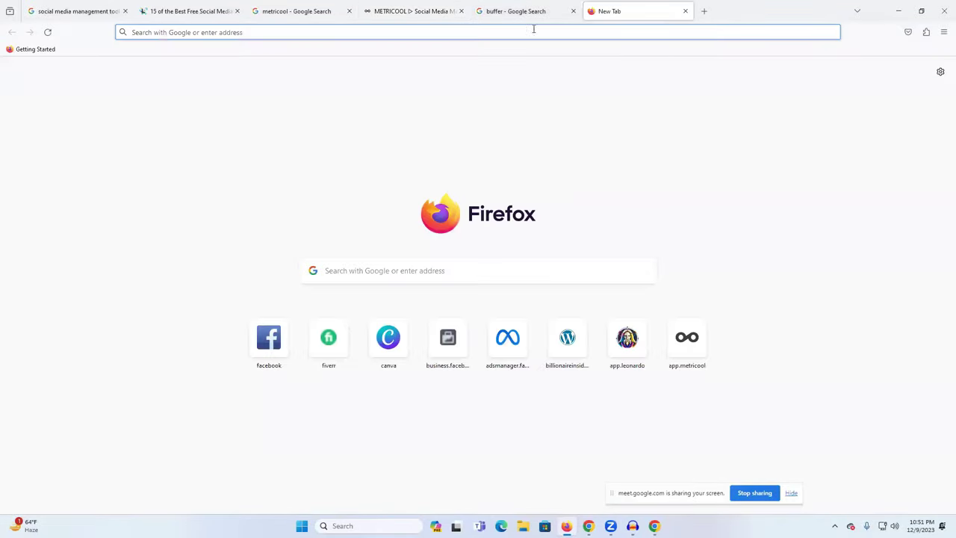
pyautogui.click(483, 34)
pyautogui.write('10')
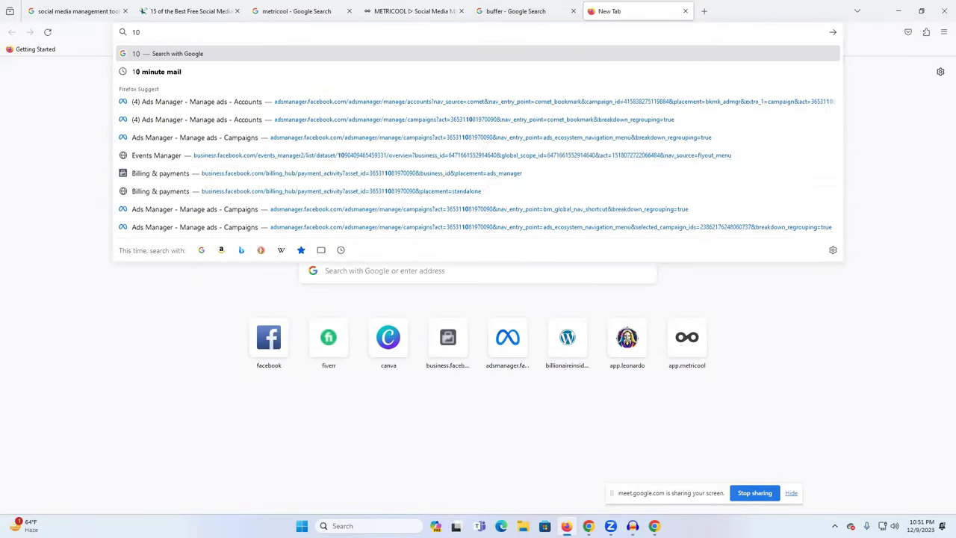
pyautogui.click(258, 72)
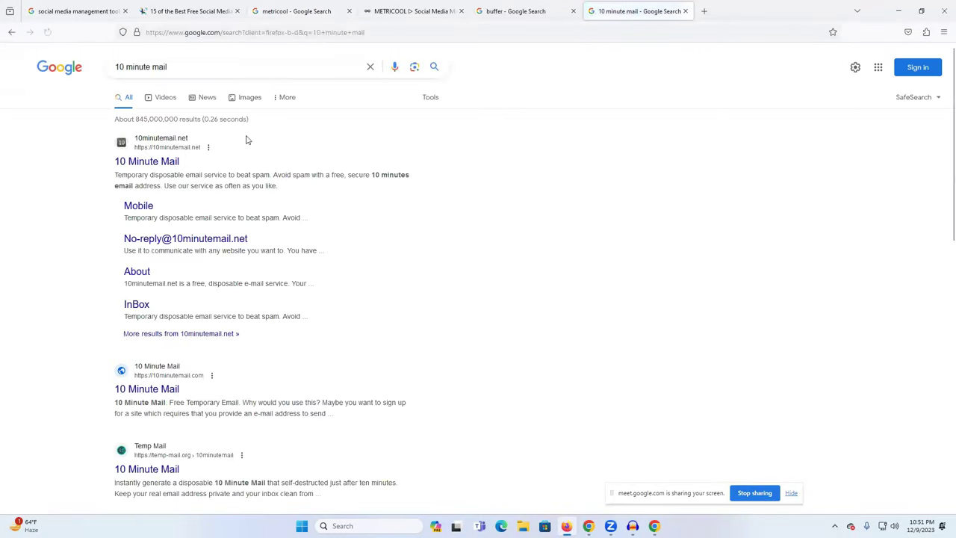
pyautogui.click(165, 164)
# Copy the temporary e-mail address generated by 10 Minute Mail.
pyautogui.click(532, 9)
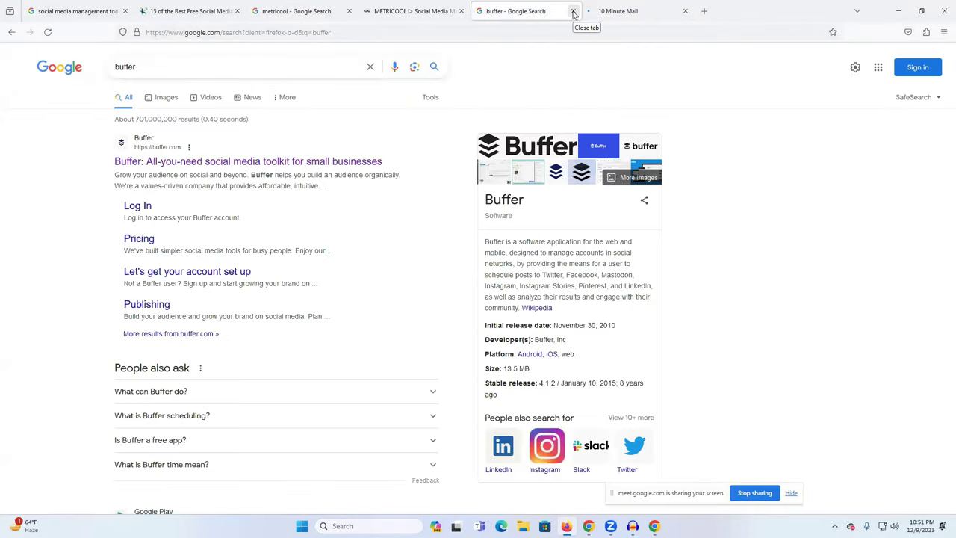
pyautogui.click(603, 11)
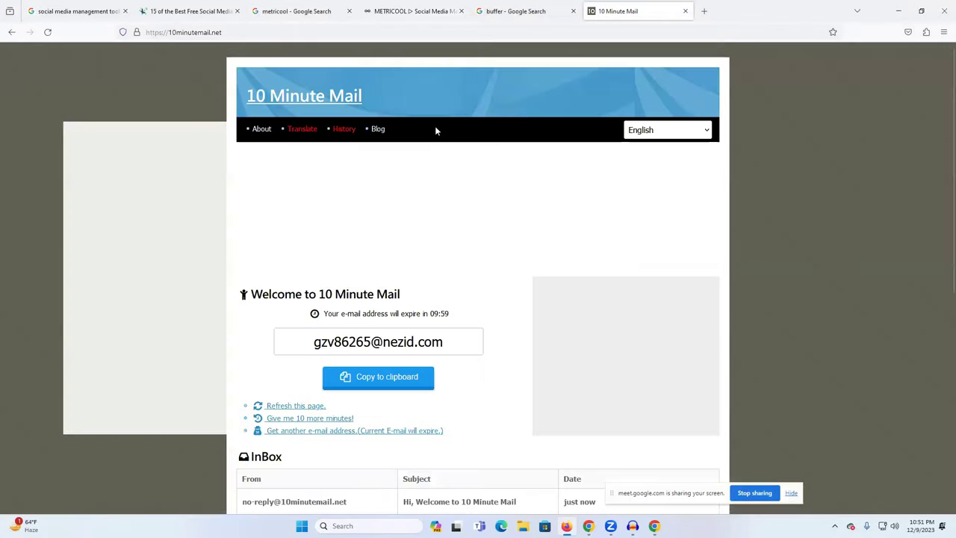
pyautogui.click(368, 377)
pyautogui.tripleClick(396, 342)
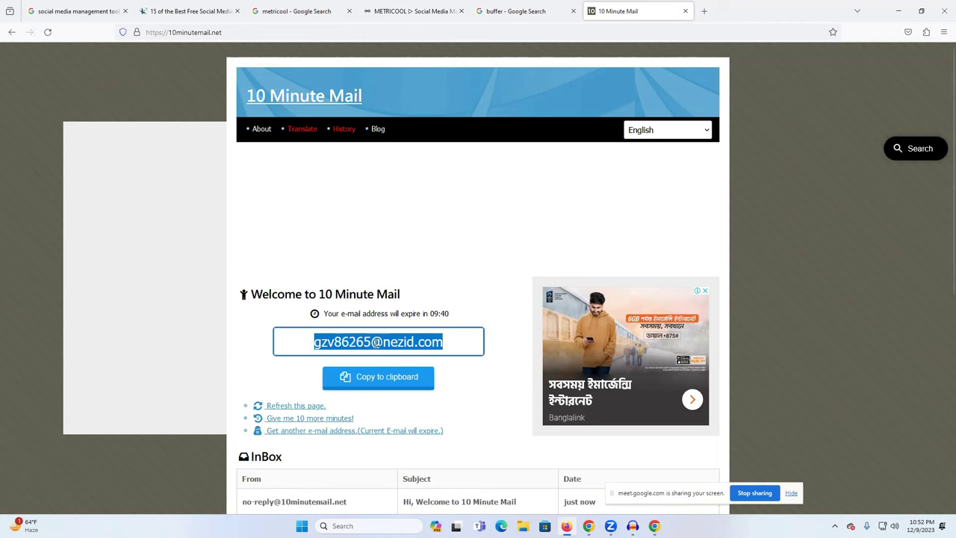
# Accept the cookies on the Metricool website and open its free account registration form.
pyautogui.click(519, 11)
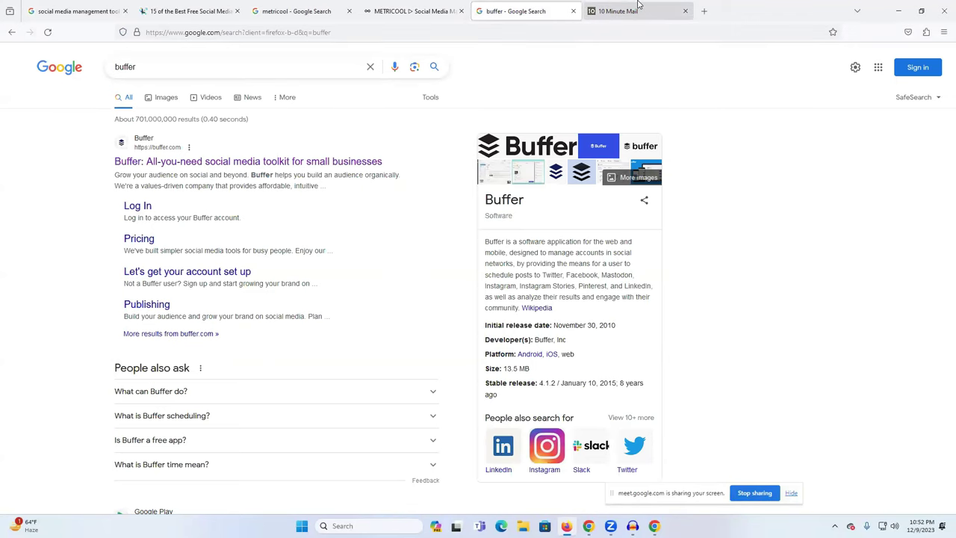
pyautogui.click(398, 10)
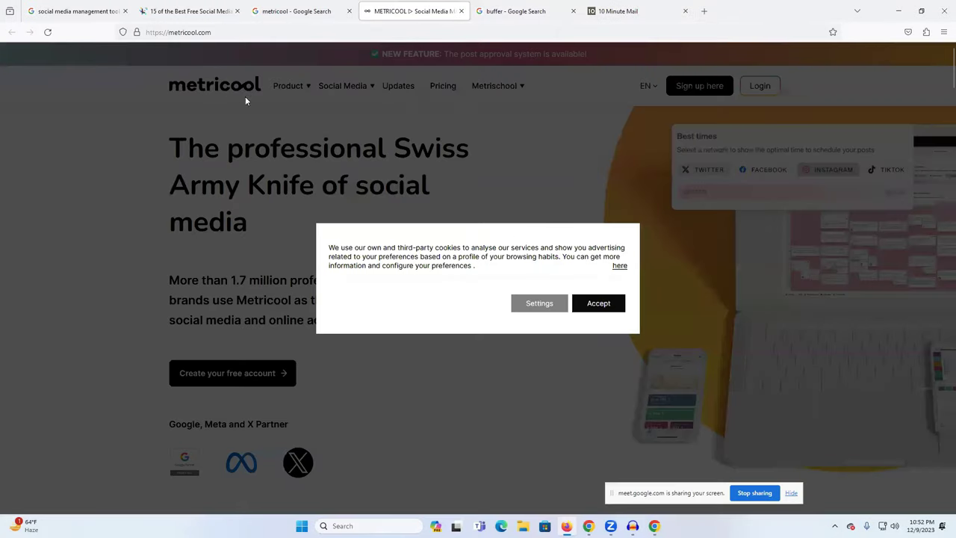
pyautogui.click(600, 303)
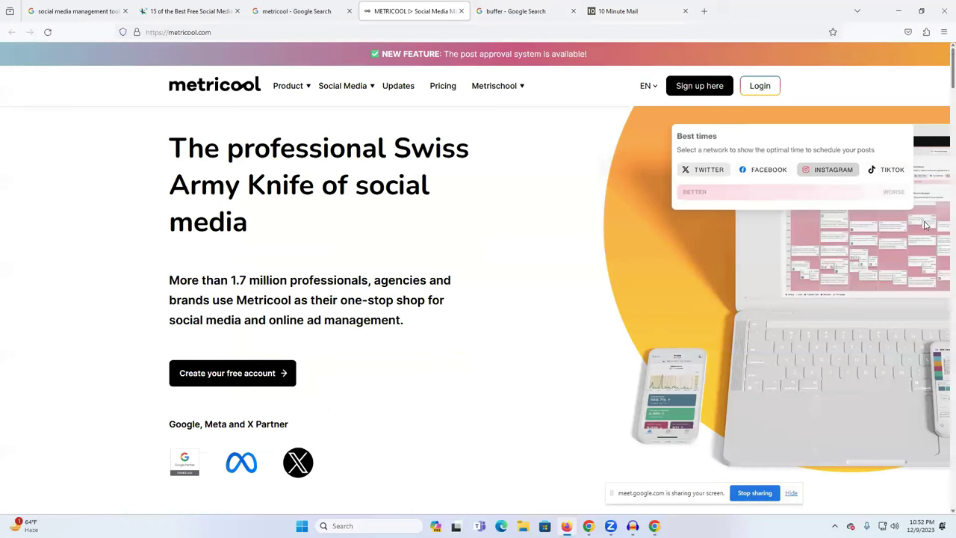
pyautogui.click(702, 91)
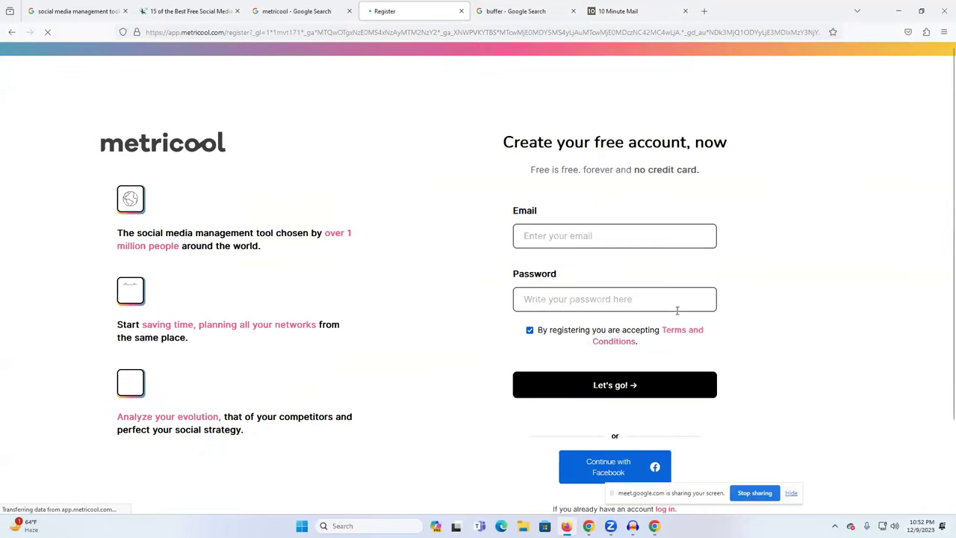
pyautogui.scroll(-2, 781, 269)
pyautogui.scroll(2, 781, 306)
# Copy the temporary address from 10 Minute Mail and paste it into the Email field of Metricool's registration form.
pyautogui.click(572, 235)
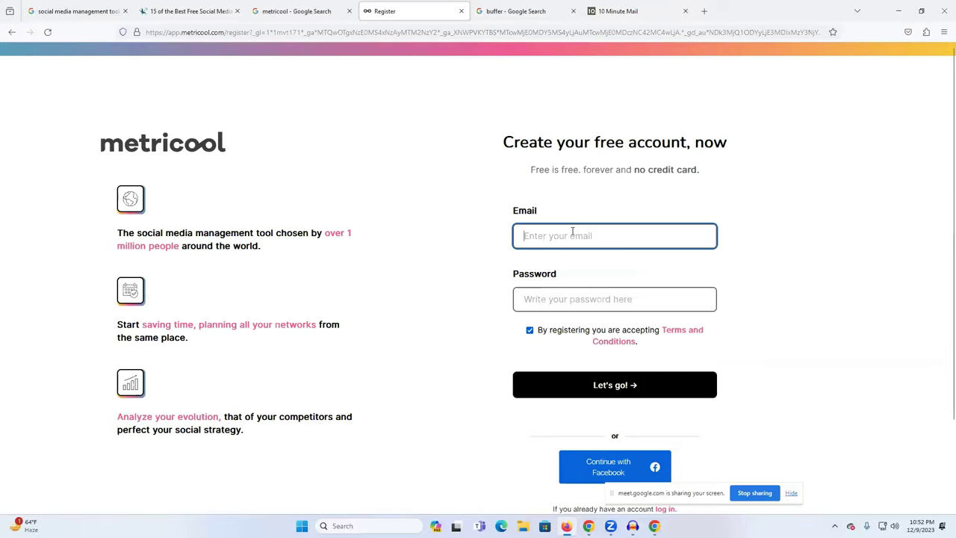
pyautogui.click(597, 6)
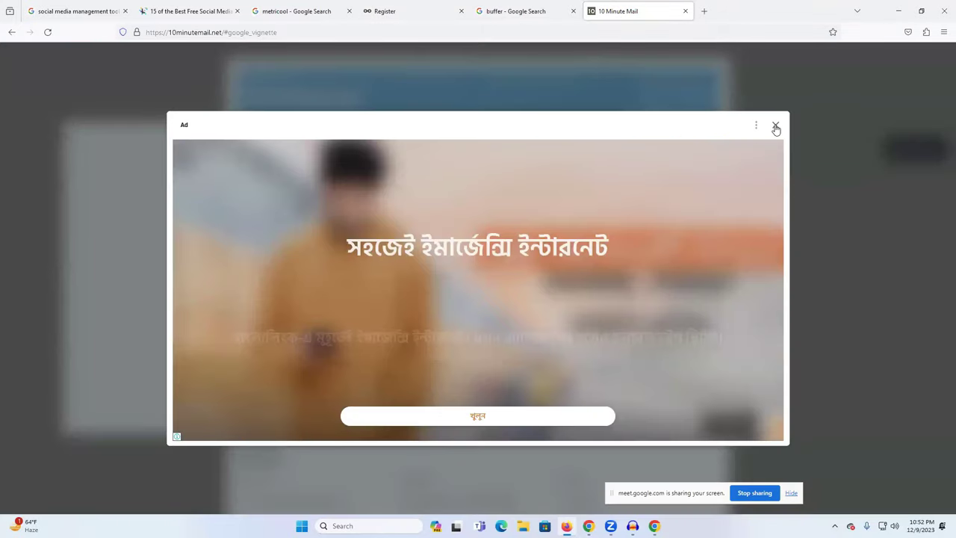
pyautogui.click(776, 125)
pyautogui.click(398, 372)
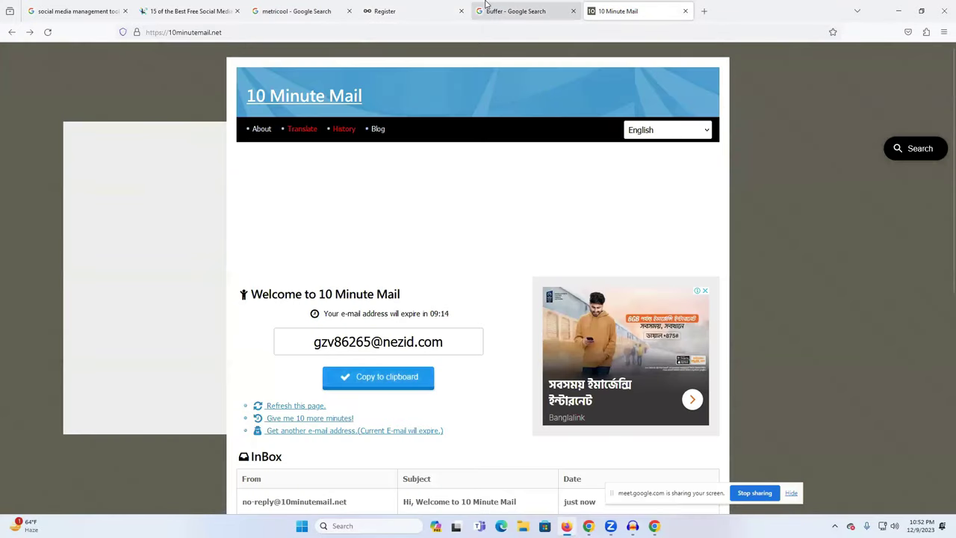
pyautogui.click(418, 9)
pyautogui.hotkey('ctrl', 'v')
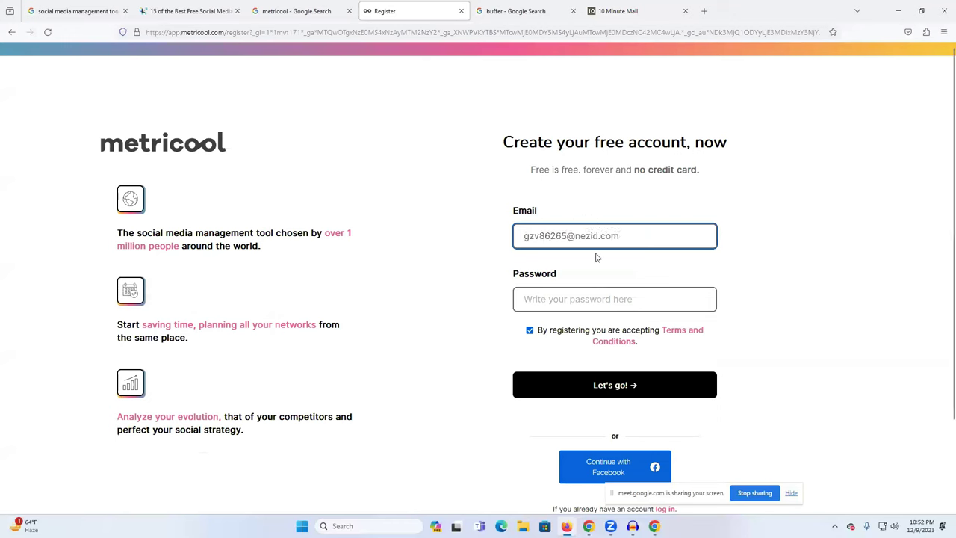
# Fill in the account password in the Metricool registration form.
pyautogui.click(571, 300)
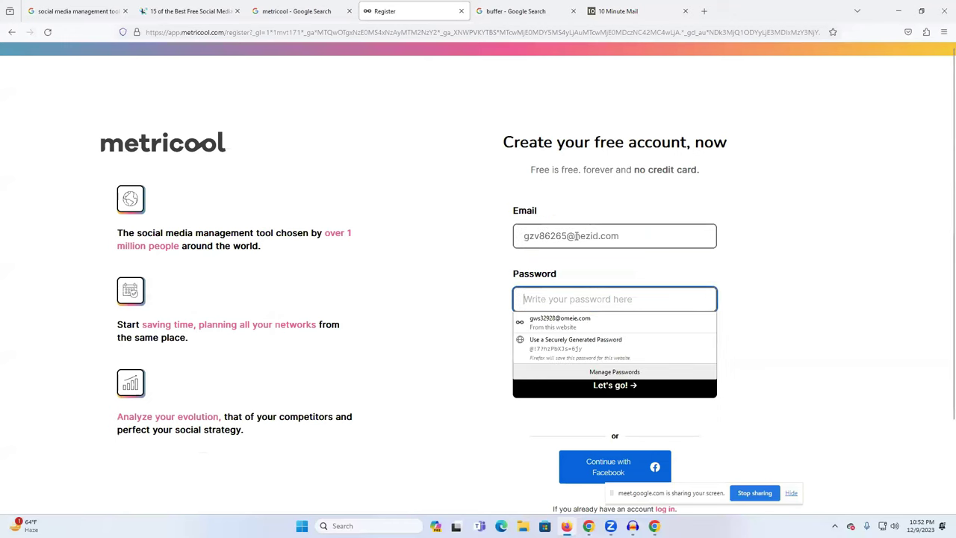
pyautogui.moveTo(576, 236); pyautogui.dragTo(508, 235)
pyautogui.click(565, 298)
pyautogui.hotkey('ctrl', 'v')
# Accept the Terms and Conditions, submit the Metricool registration and dismiss the resulting message.
pyautogui.click(530, 331)
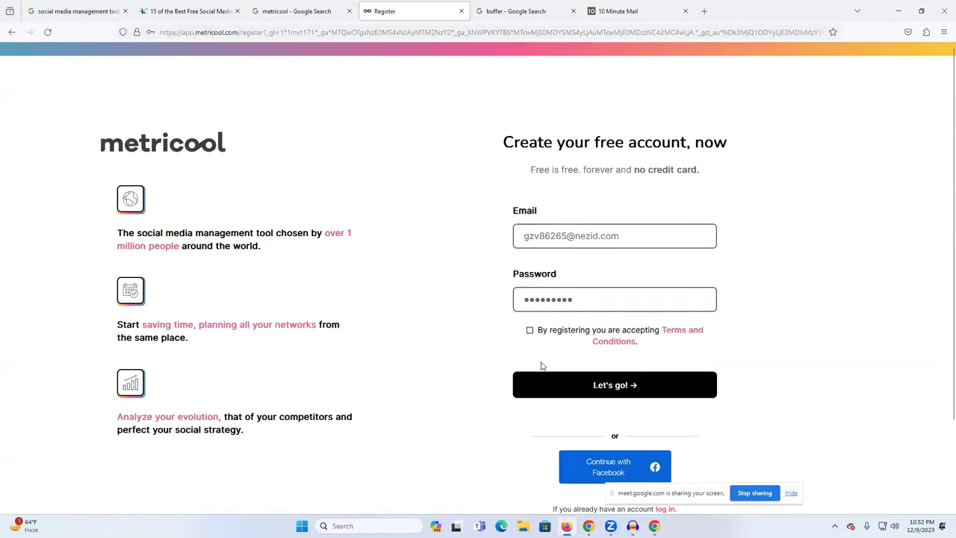
pyautogui.click(531, 333)
pyautogui.click(631, 392)
pyautogui.click(176, 140)
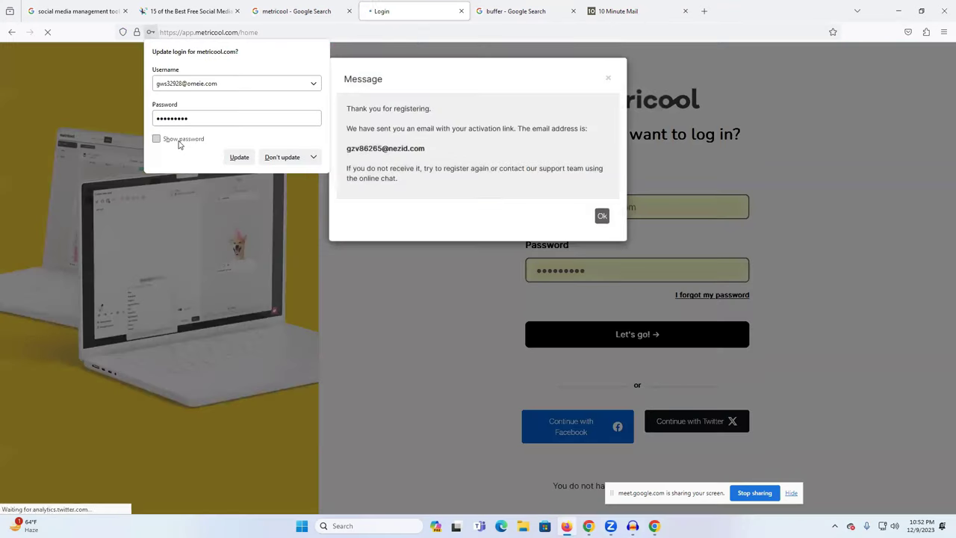
pyautogui.click(602, 217)
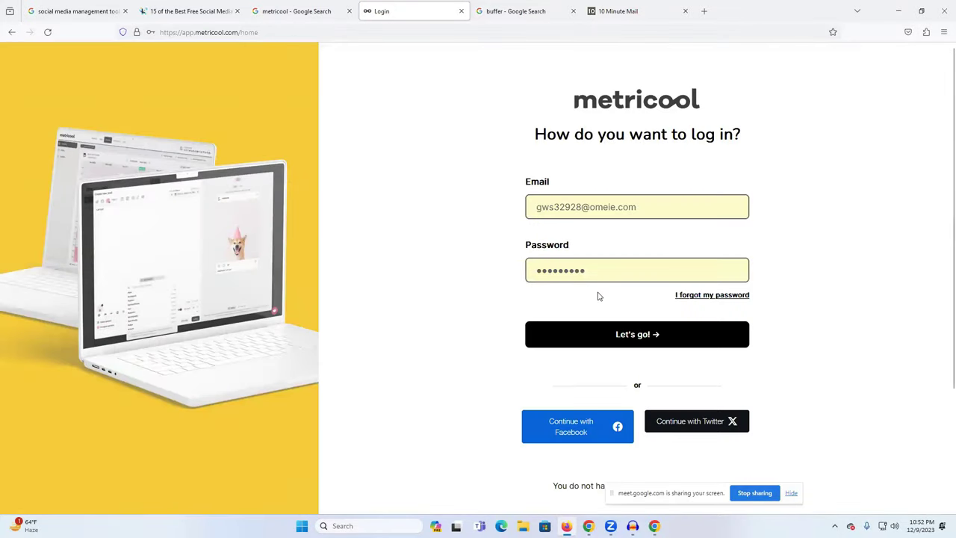
# Check the 10 Minute Mail inbox for Metricool's activation e-mail.
pyautogui.click(616, 9)
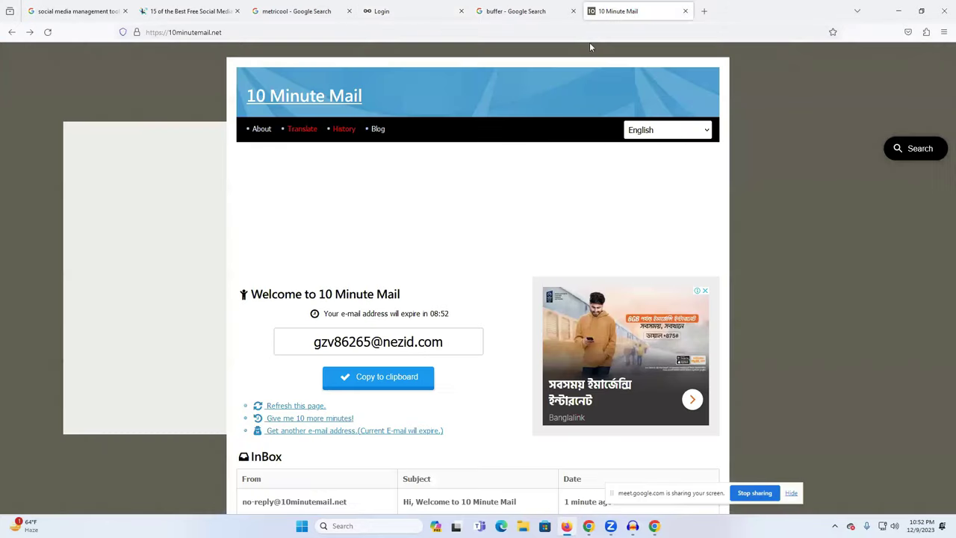
pyautogui.scroll(-3, 482, 273)
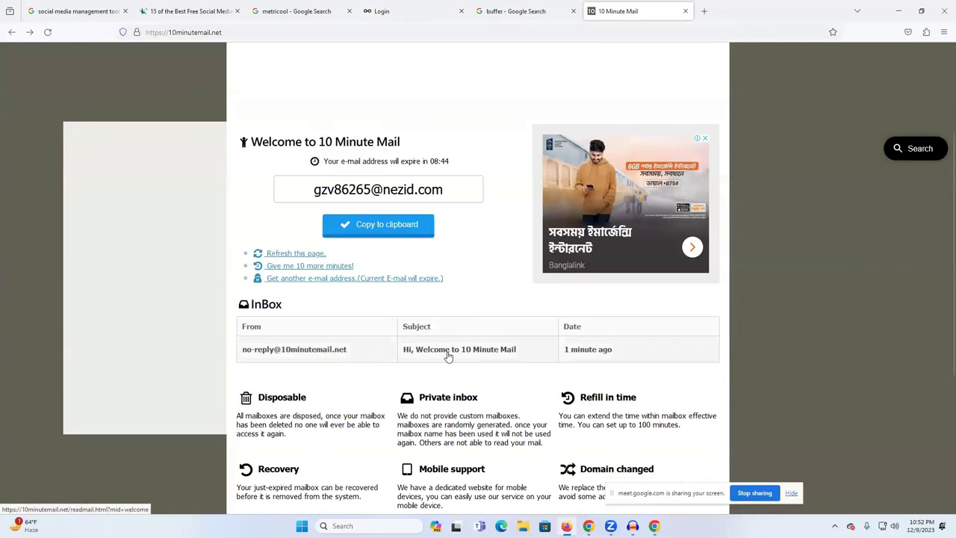
pyautogui.scroll(3, 523, 352)
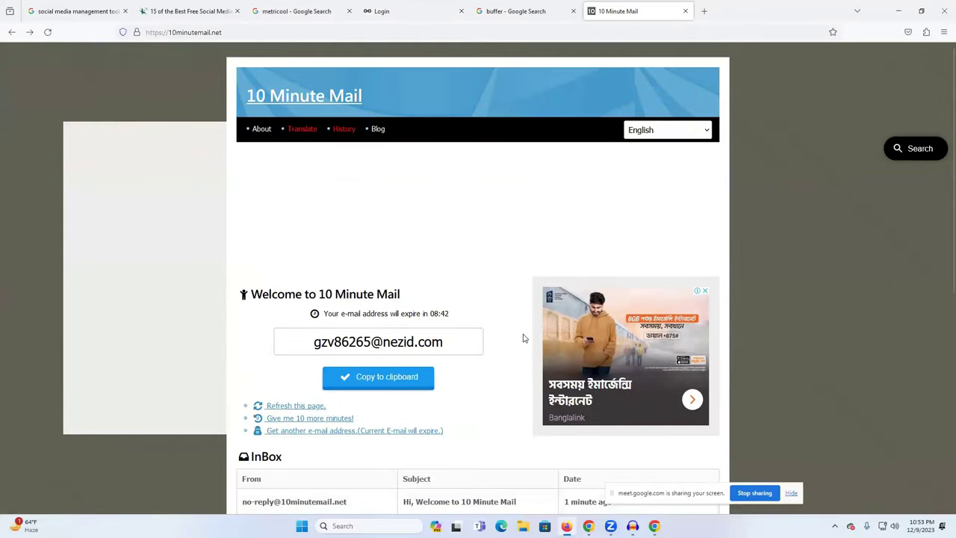
pyautogui.scroll(-3, 520, 315)
# Log in to Metricool with the saved login credentials already filled in on its login page.
pyautogui.click(396, 11)
pyautogui.click(676, 335)
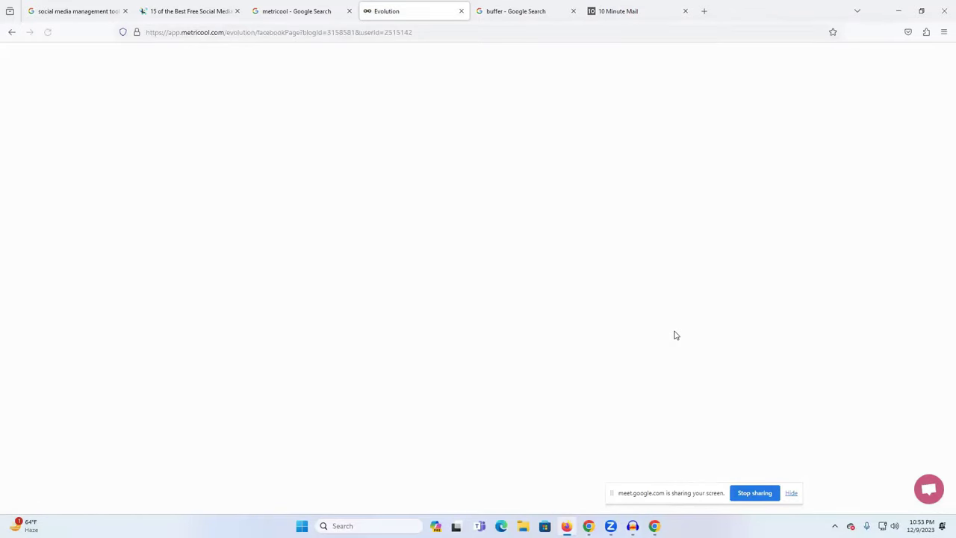
# Check the 10 Minute Mail inbox for the Metricool activation e-mail and read through the 10 Minute Mail welcome message.
pyautogui.click(618, 12)
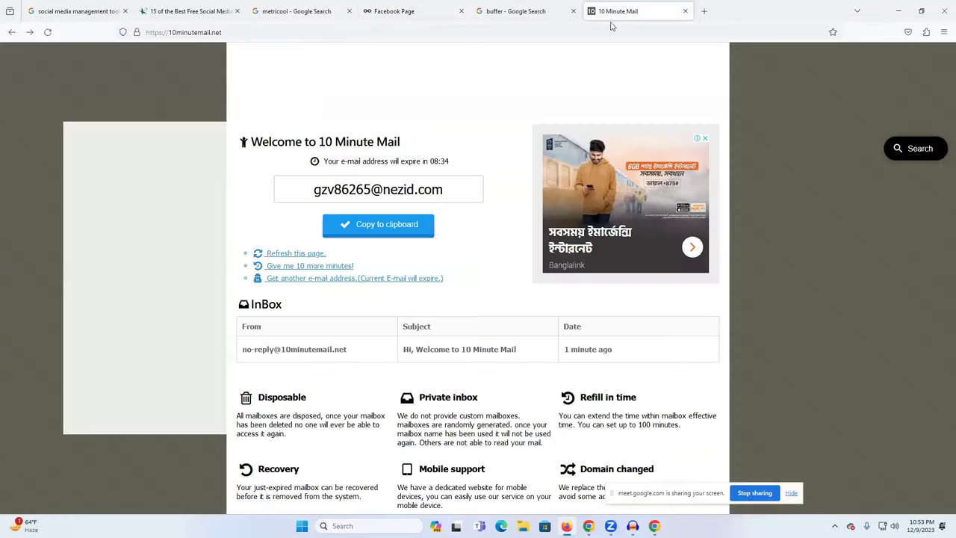
pyautogui.scroll(-2, 405, 303)
pyautogui.click(553, 304)
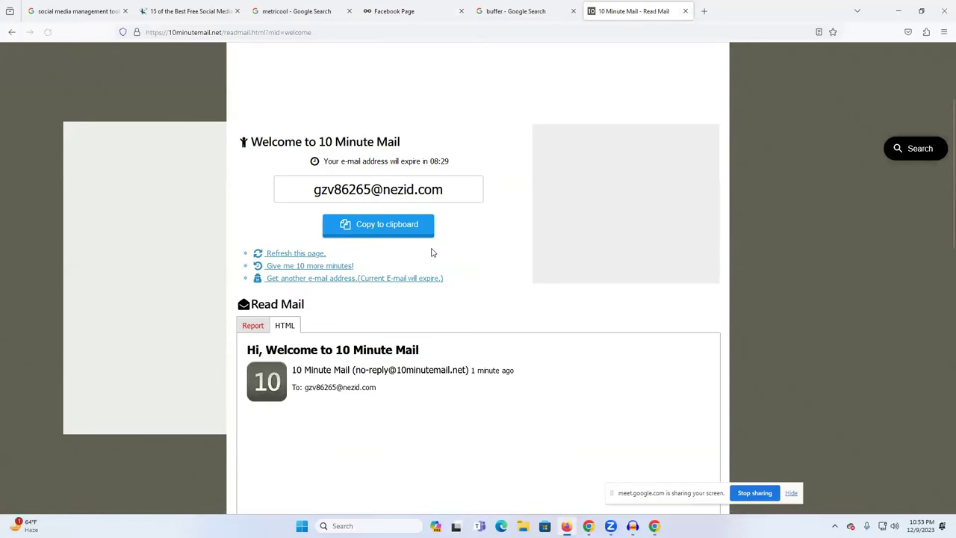
pyautogui.scroll(-3, 478, 310)
pyautogui.scroll(-8, 464, 296)
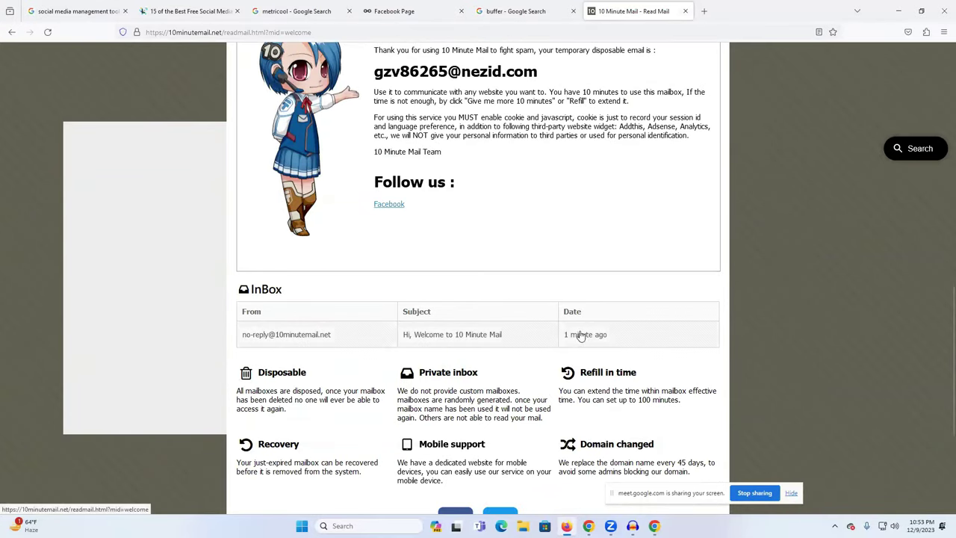
# Return to the Metricool dashboard and log out of the current account.
pyautogui.click(423, 9)
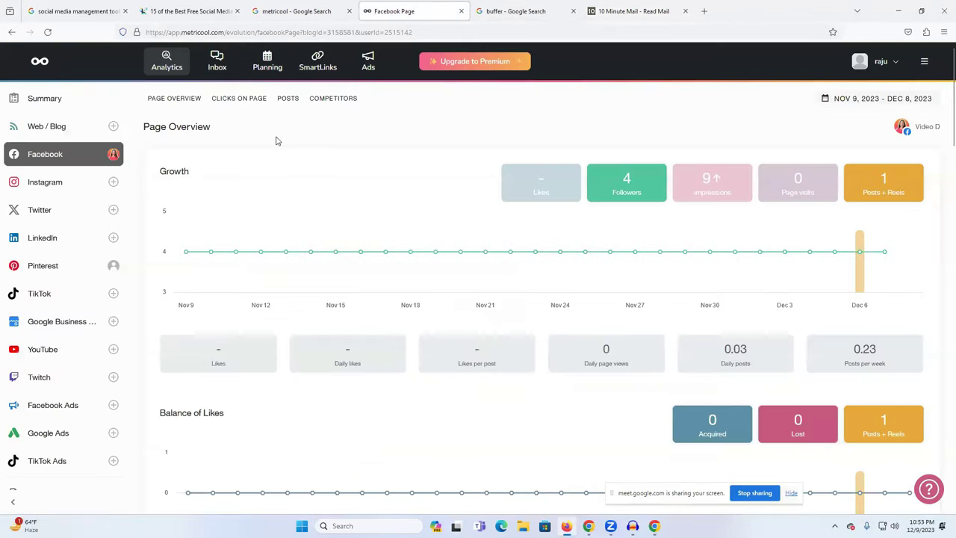
pyautogui.click(924, 62)
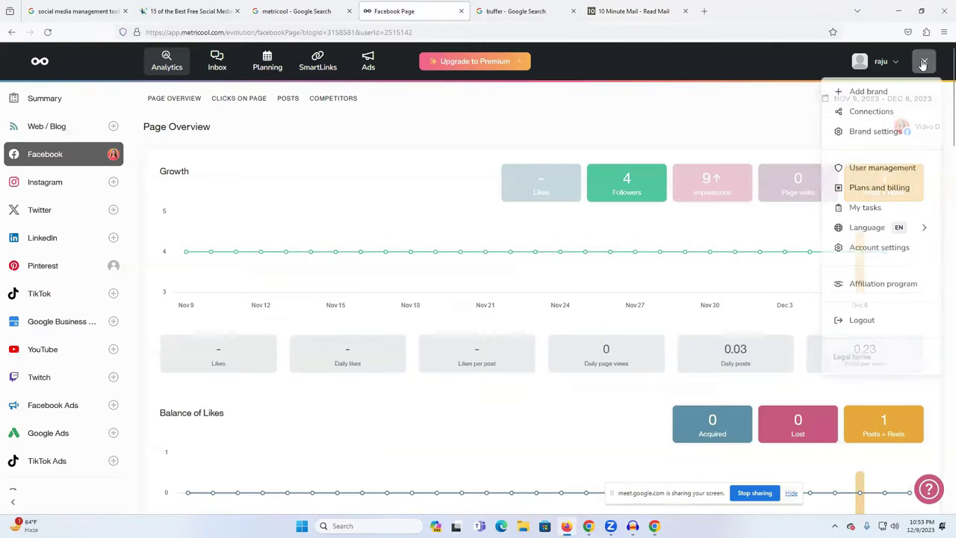
pyautogui.click(859, 321)
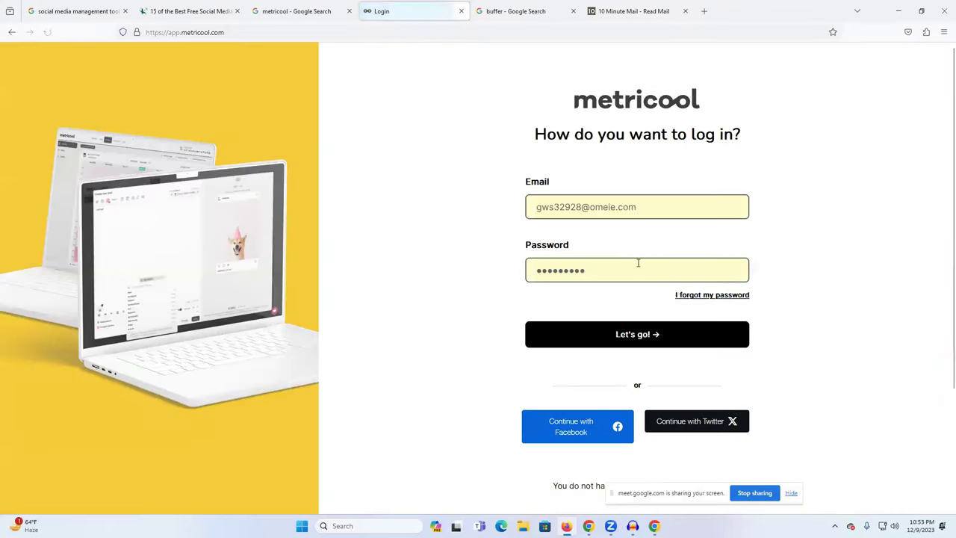
# Replace the e-mail in the Metricool login form with the temporary address copied from 10 Minute Mail.
pyautogui.tripleClick(612, 204)
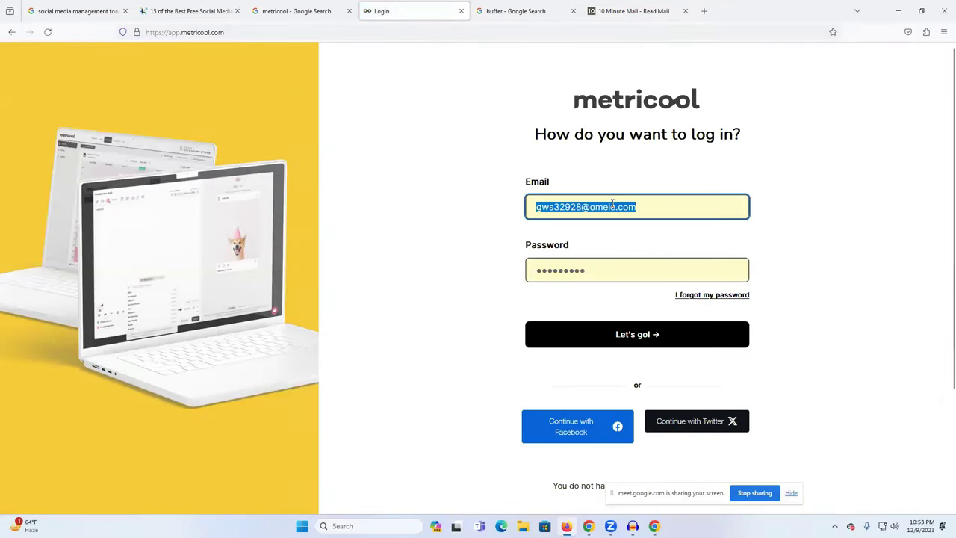
pyautogui.click(637, 9)
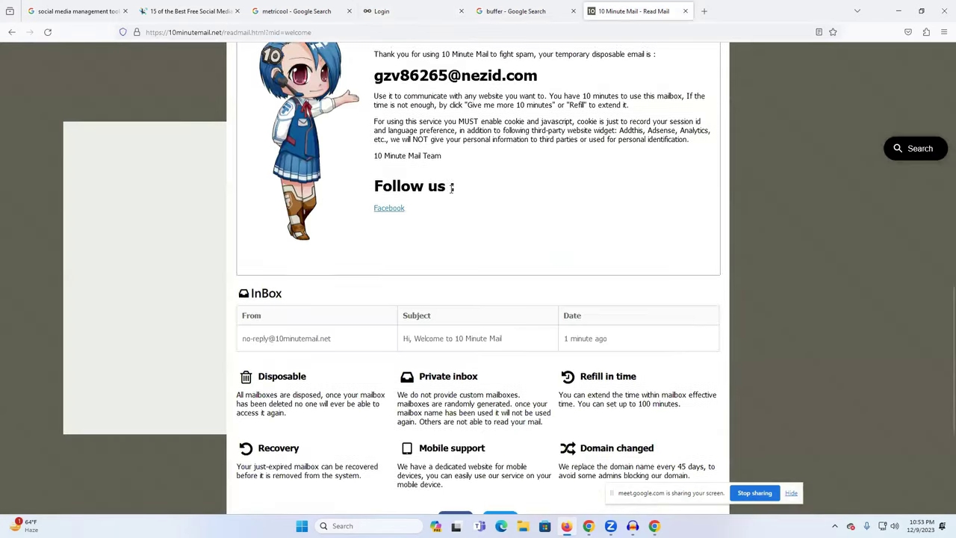
pyautogui.click(374, 326)
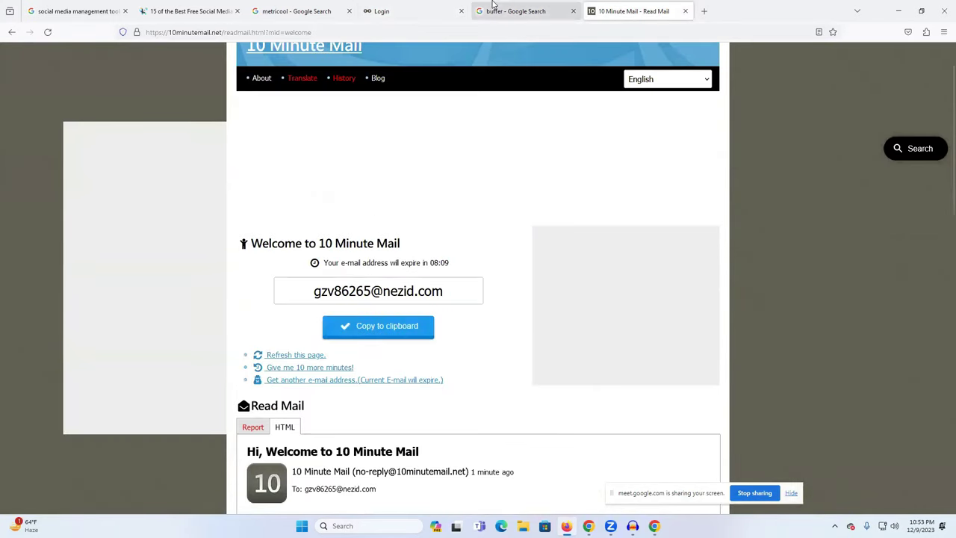
pyautogui.click(508, 11)
pyautogui.click(422, 5)
pyautogui.hotkey('ctrl', 'v')
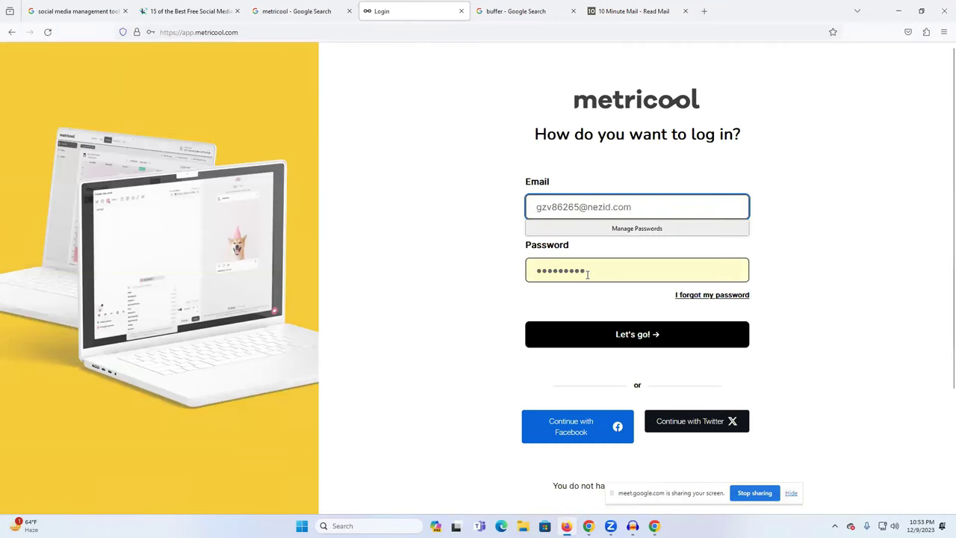
# Copy the temporary e-mail address again and try to log in to Metricool with it and the filled-in password.
pyautogui.click(627, 10)
pyautogui.click(387, 329)
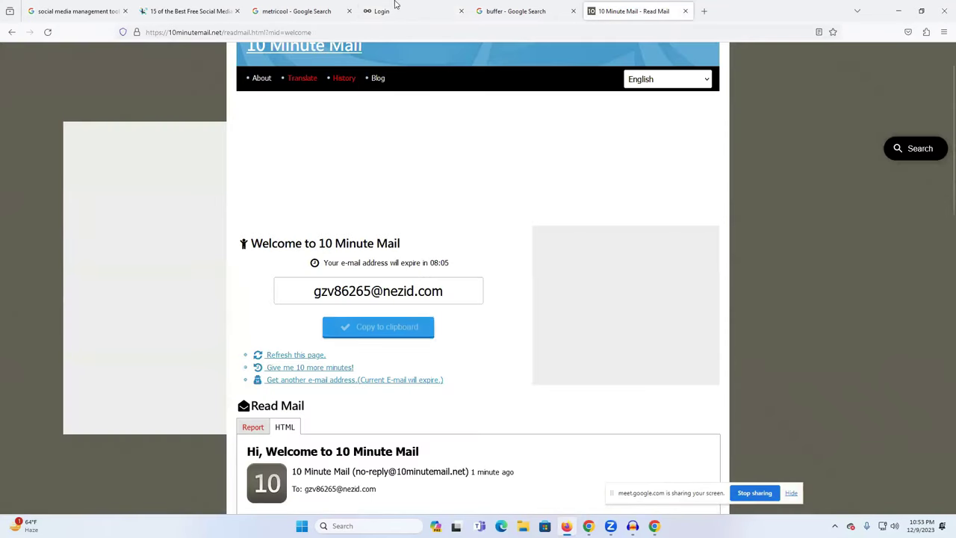
pyautogui.click(396, 6)
pyautogui.doubleClick(602, 209)
pyautogui.click(589, 274)
pyautogui.doubleClick(585, 270)
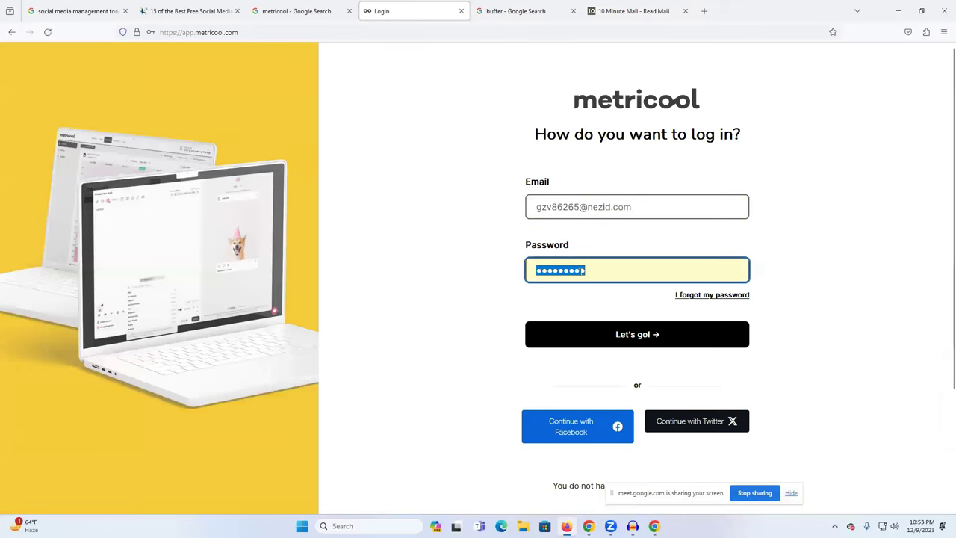
pyautogui.click(617, 333)
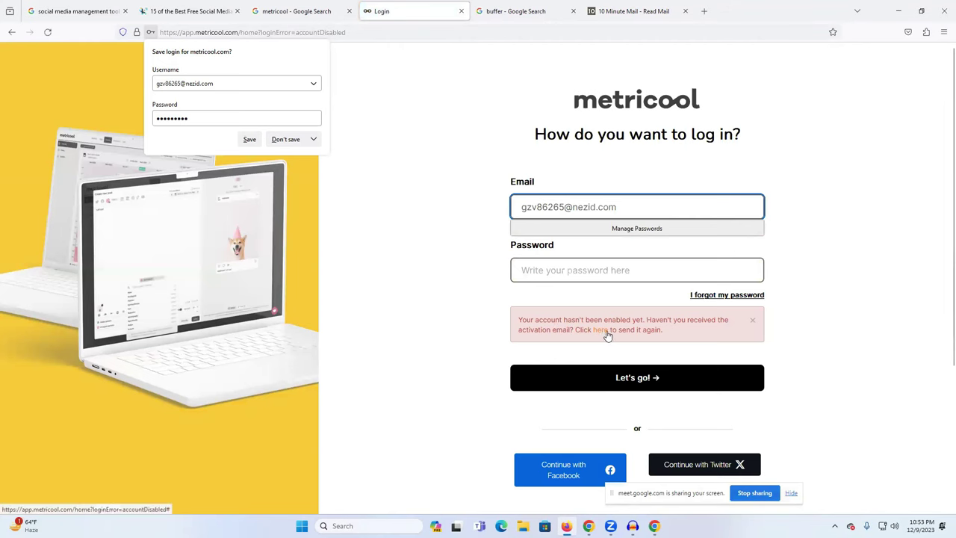
# Refresh the 10 Minute Mail inbox and open the "Complete your Metricool sign up" e-mail.
pyautogui.click(634, 11)
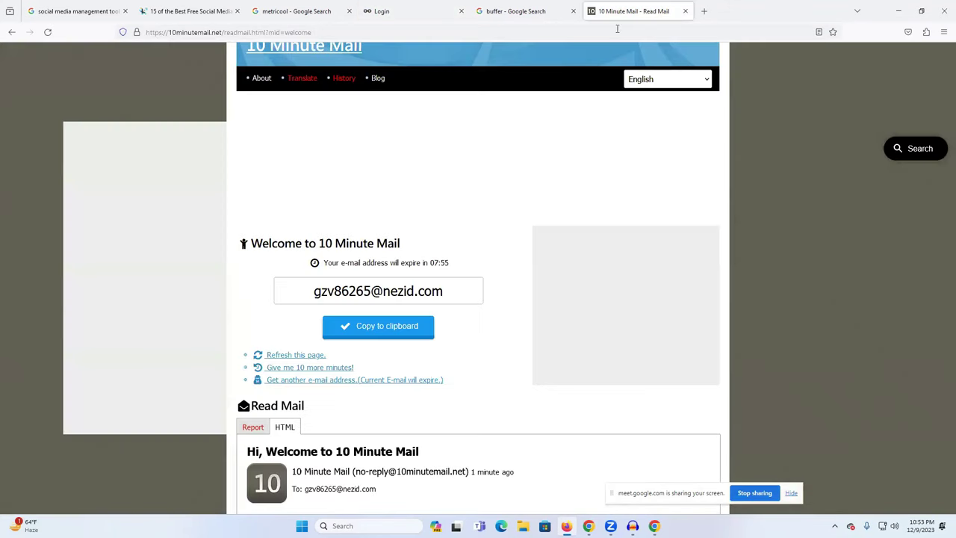
pyautogui.scroll(-3, 515, 187)
pyautogui.scroll(-5, 505, 239)
pyautogui.scroll(5, 448, 248)
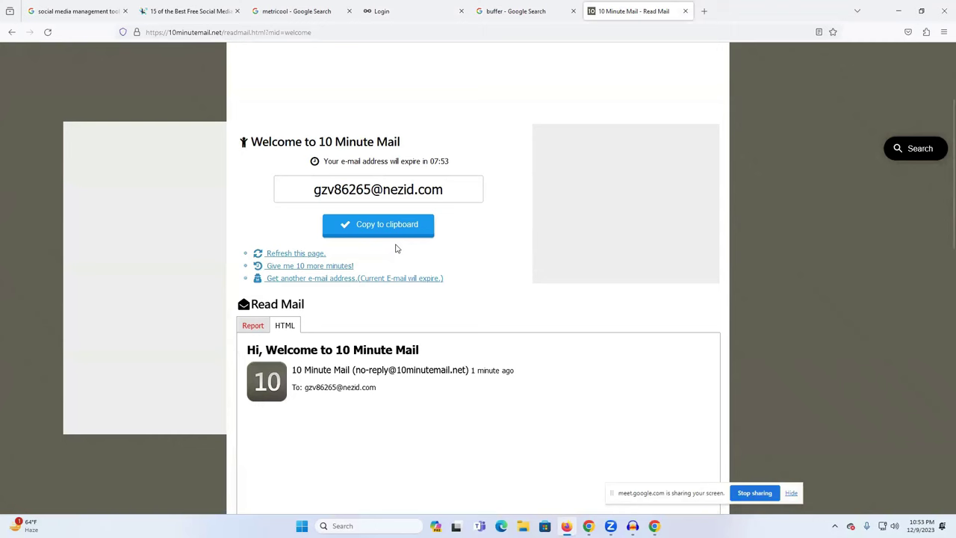
pyautogui.click(294, 253)
pyautogui.scroll(-5, 439, 283)
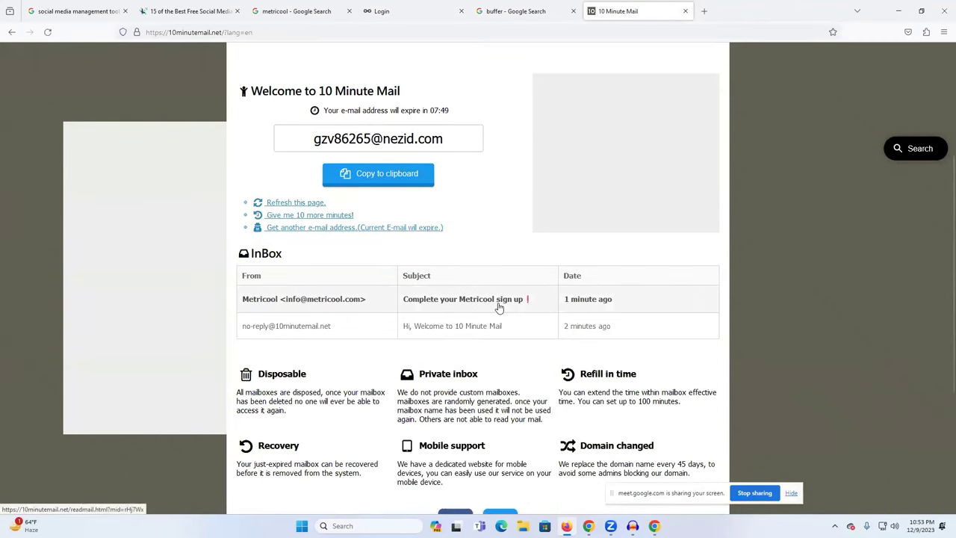
pyautogui.click(461, 302)
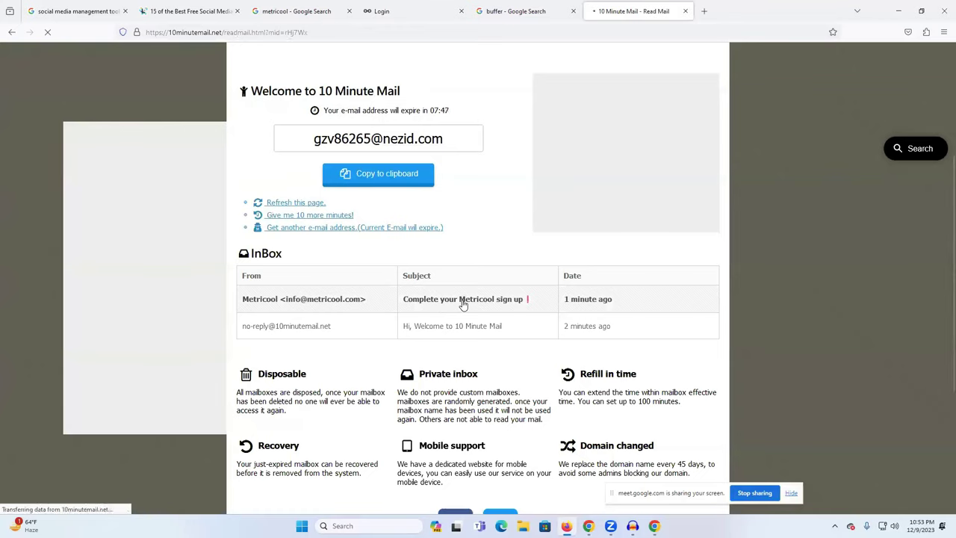
# Verify the e-mail address through the link in Metricool's message and dismiss the account activation notice.
pyautogui.scroll(-10, 389, 271)
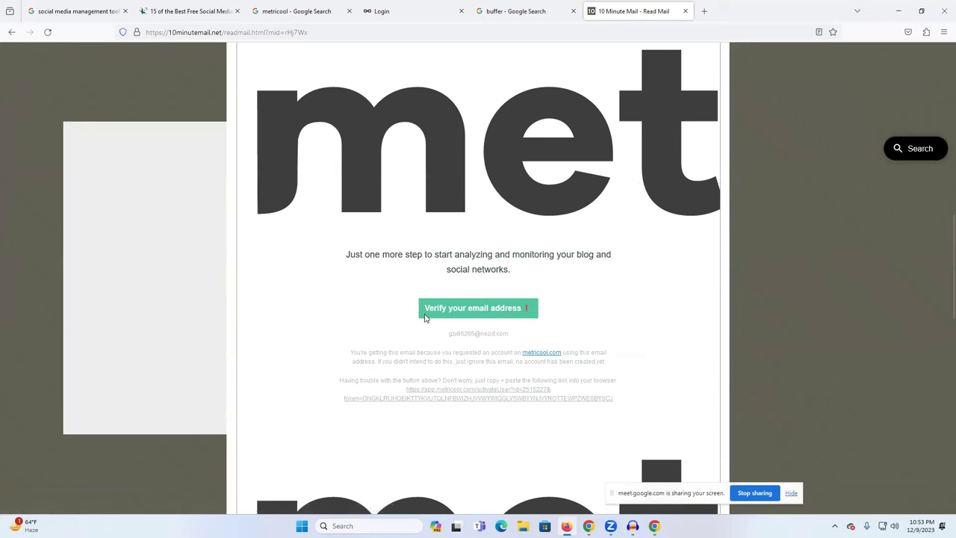
pyautogui.click(503, 313)
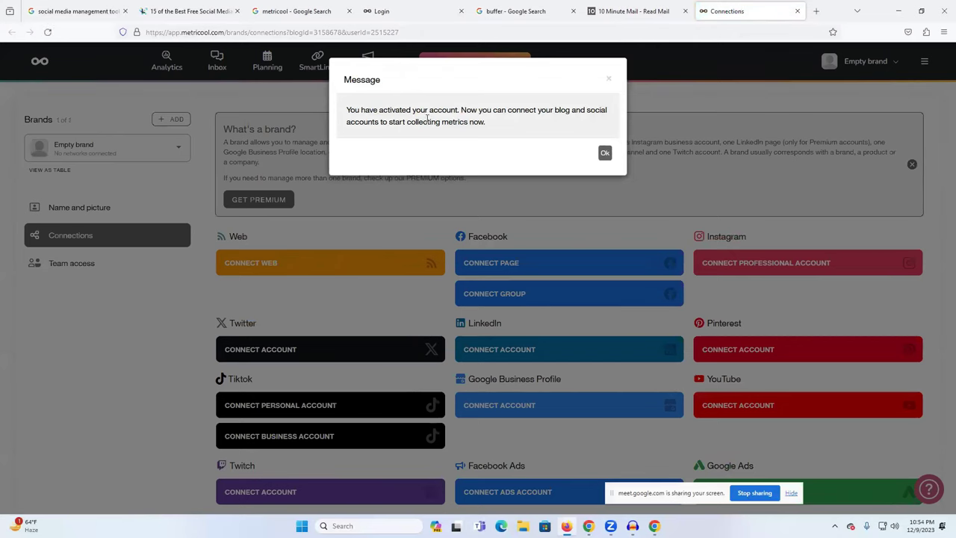
pyautogui.click(606, 153)
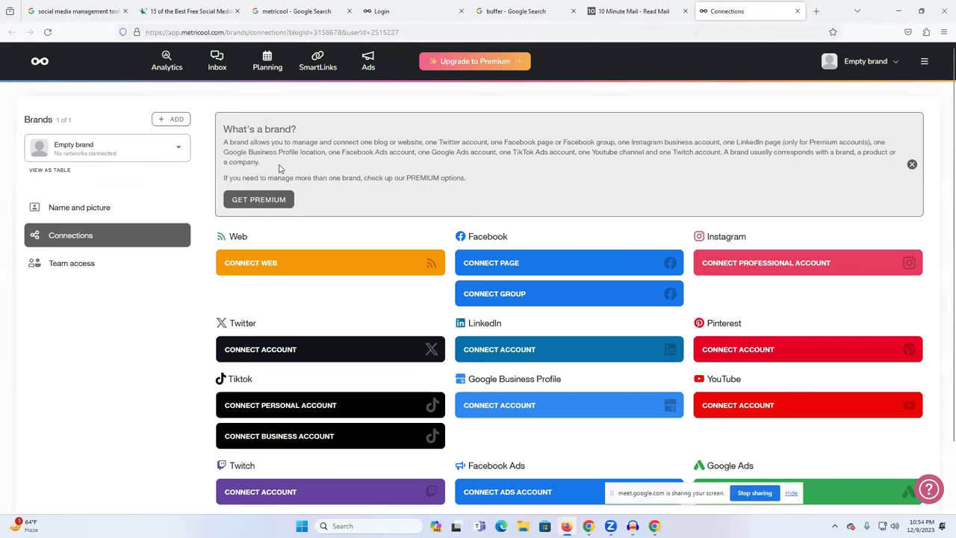
# Look over the available social network connections and close the "What's a brand?" information box.
pyautogui.scroll(-1, 796, 163)
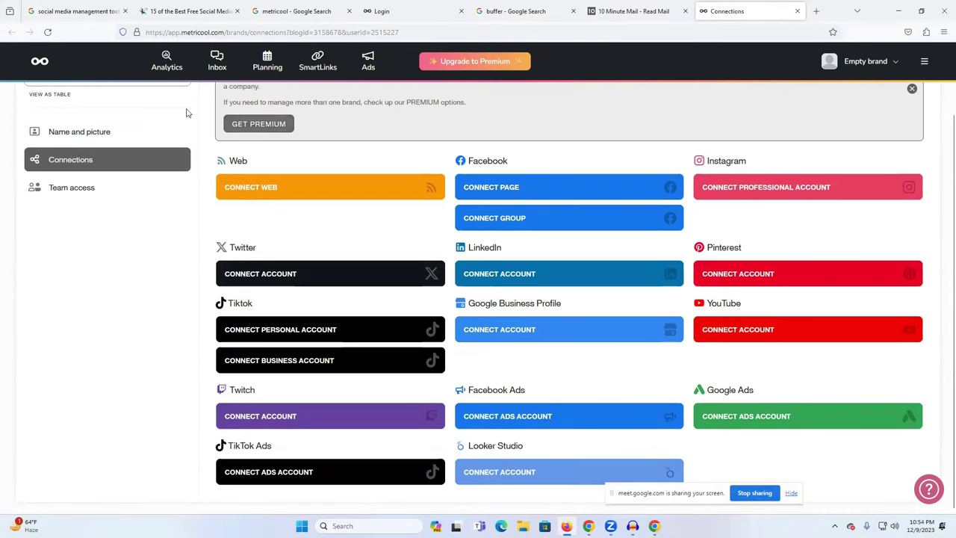
pyautogui.scroll(1, 187, 119)
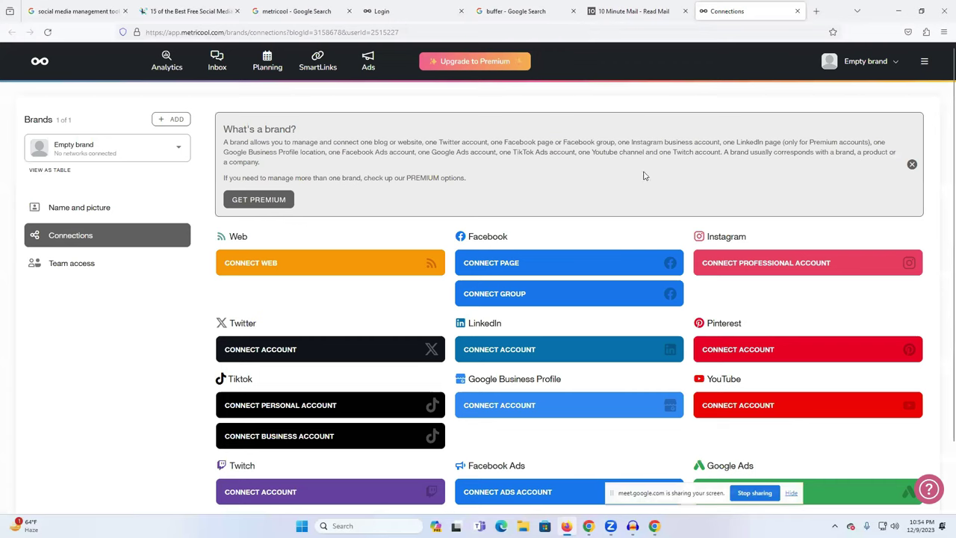
pyautogui.click(912, 165)
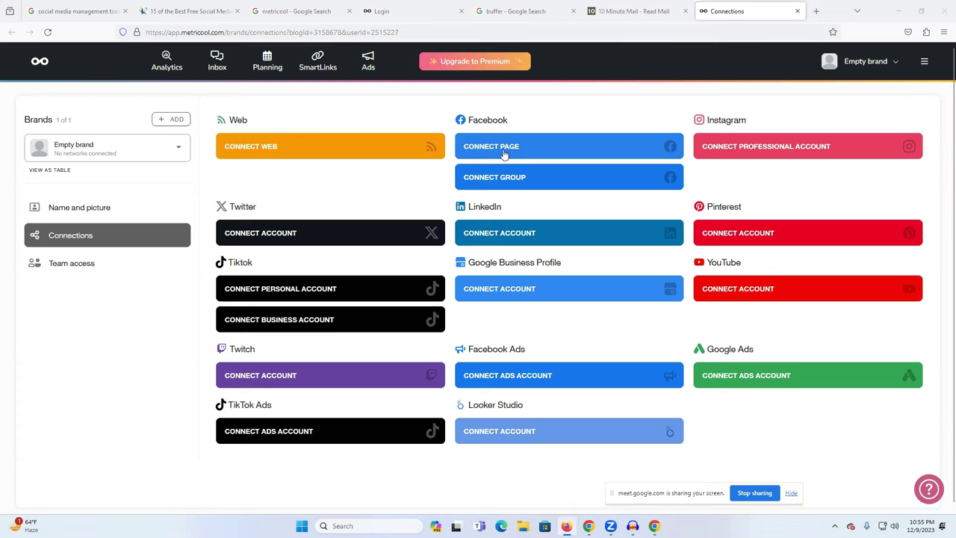
# Start connecting a Facebook page to the empty brand and grant Metricool the requested access to the Facebook account.
pyautogui.click(816, 10)
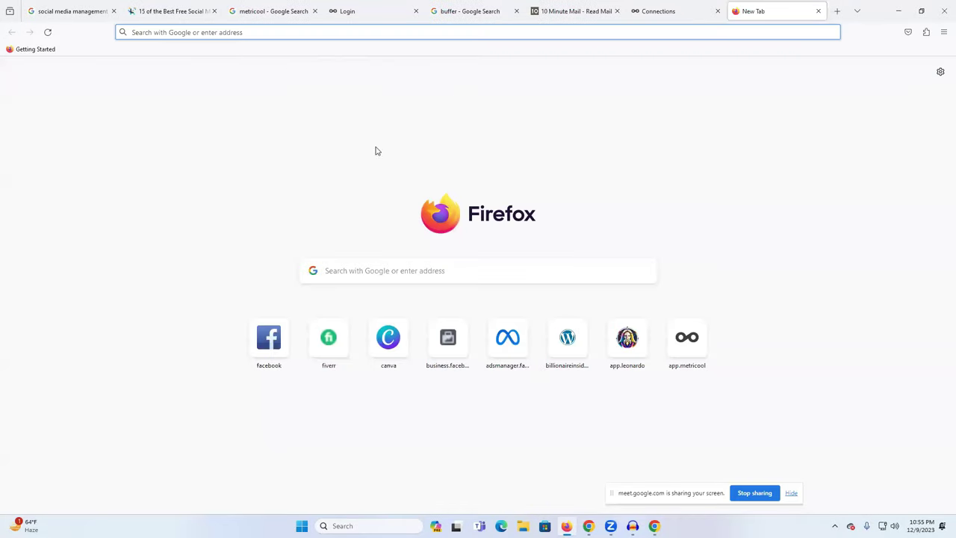
pyautogui.click(647, 20)
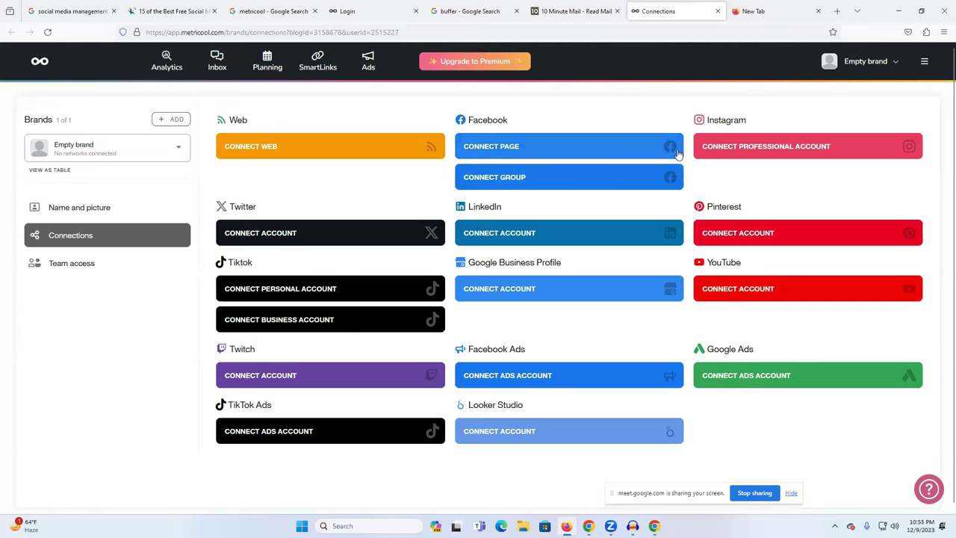
pyautogui.click(546, 156)
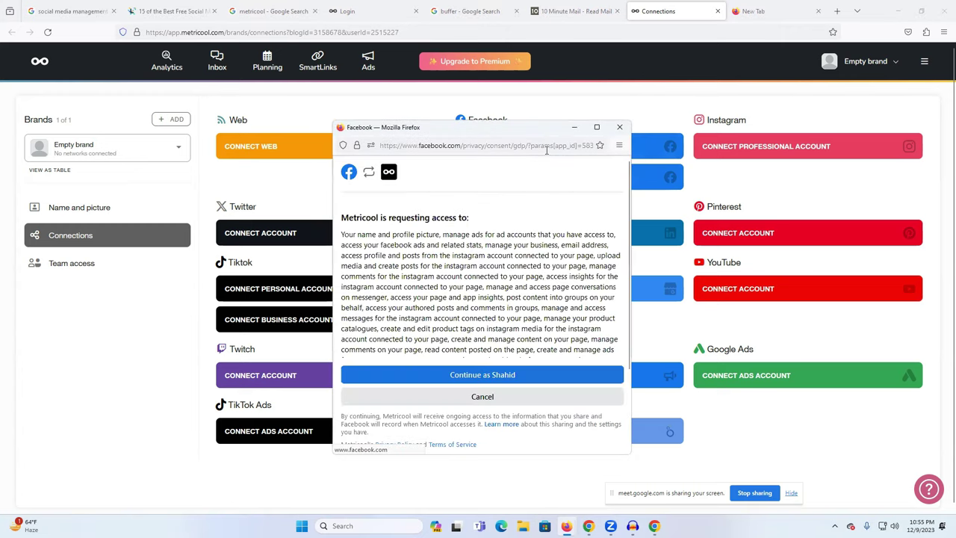
pyautogui.click(491, 375)
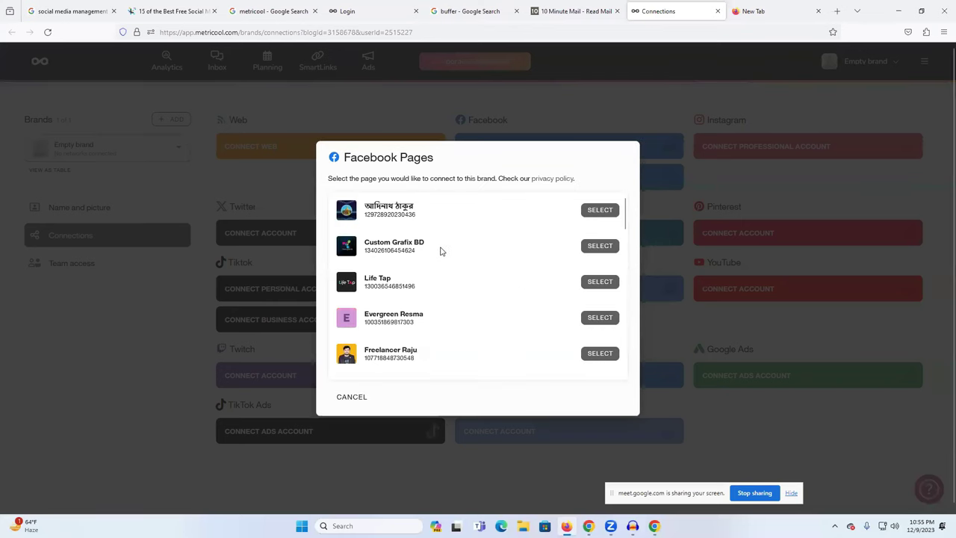
# Look through the account's Facebook pages and connect the "Islamic was" page to the brand.
pyautogui.scroll(-5, 441, 284)
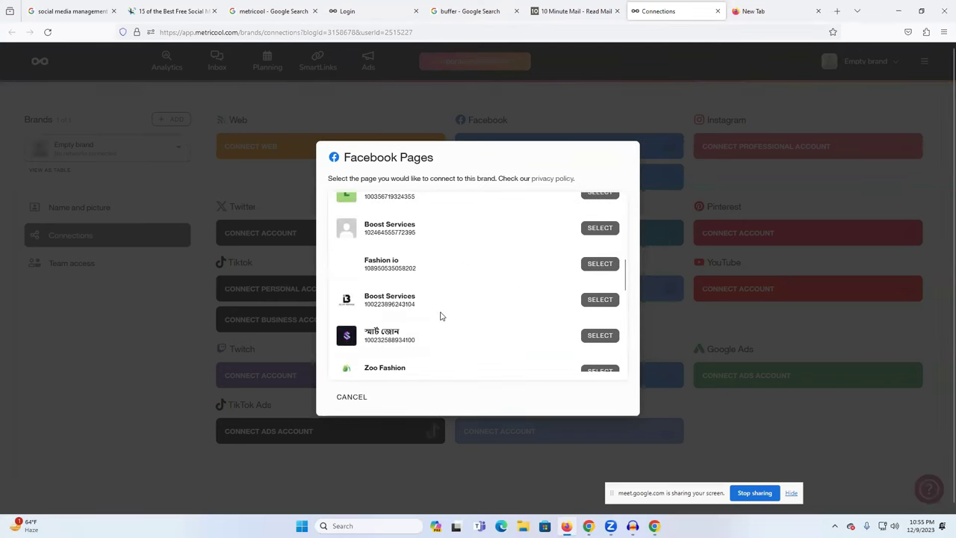
pyautogui.scroll(-10, 441, 316)
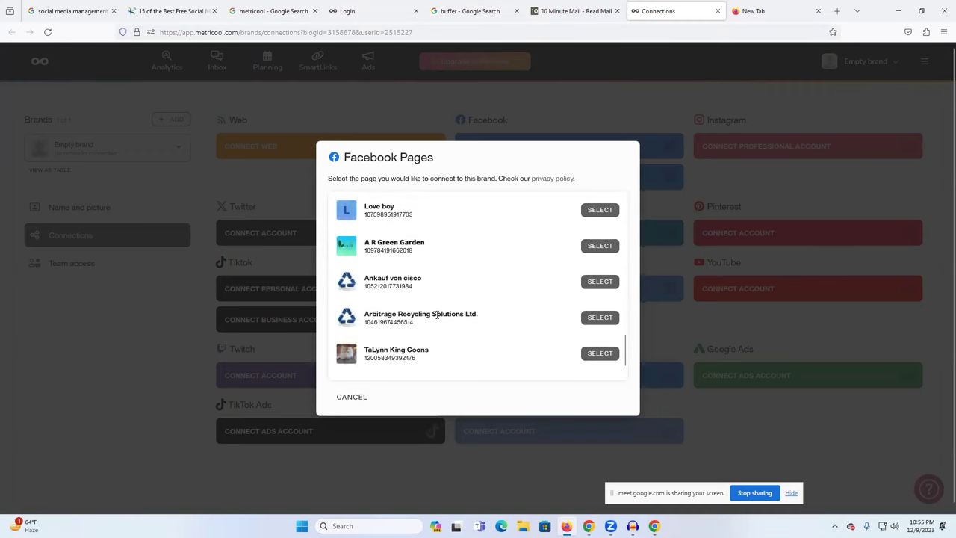
pyautogui.scroll(4, 433, 343)
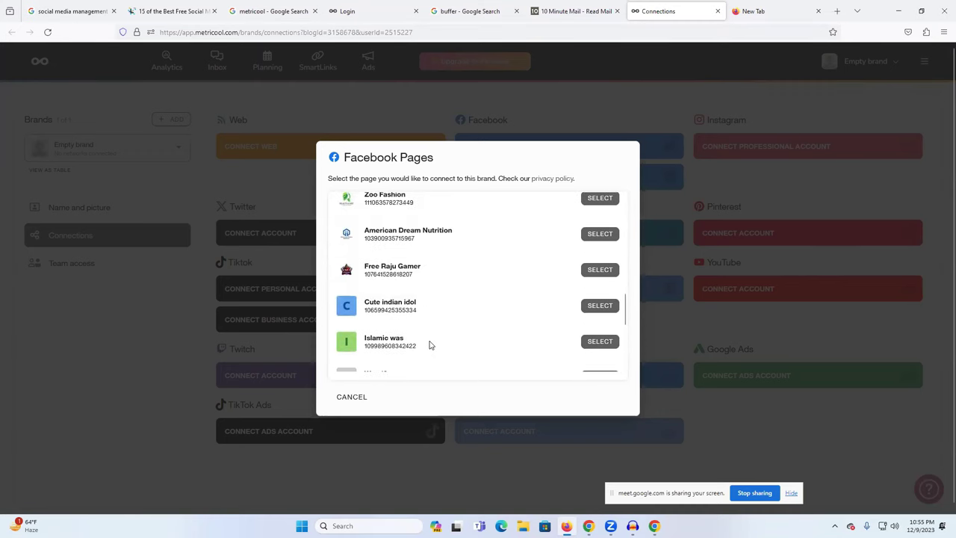
pyautogui.scroll(3, 428, 335)
pyautogui.scroll(-1, 407, 342)
pyautogui.scroll(3, 427, 335)
pyautogui.scroll(-3, 402, 345)
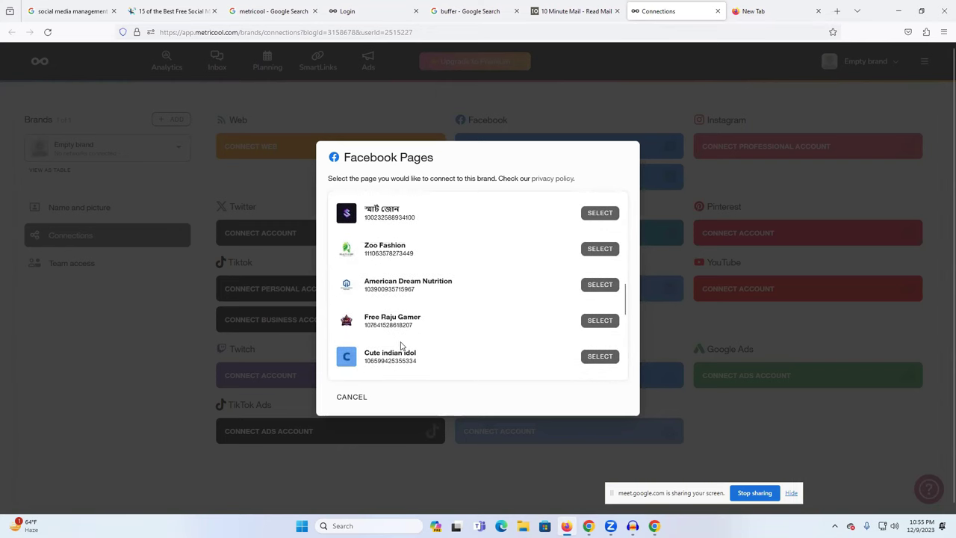
pyautogui.scroll(3, 416, 325)
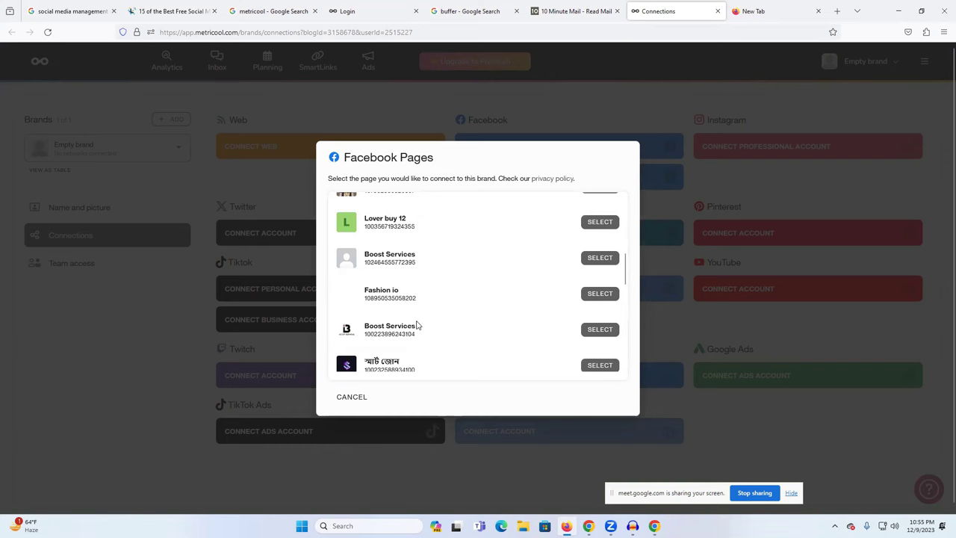
pyautogui.scroll(3, 420, 314)
pyautogui.scroll(4, 390, 310)
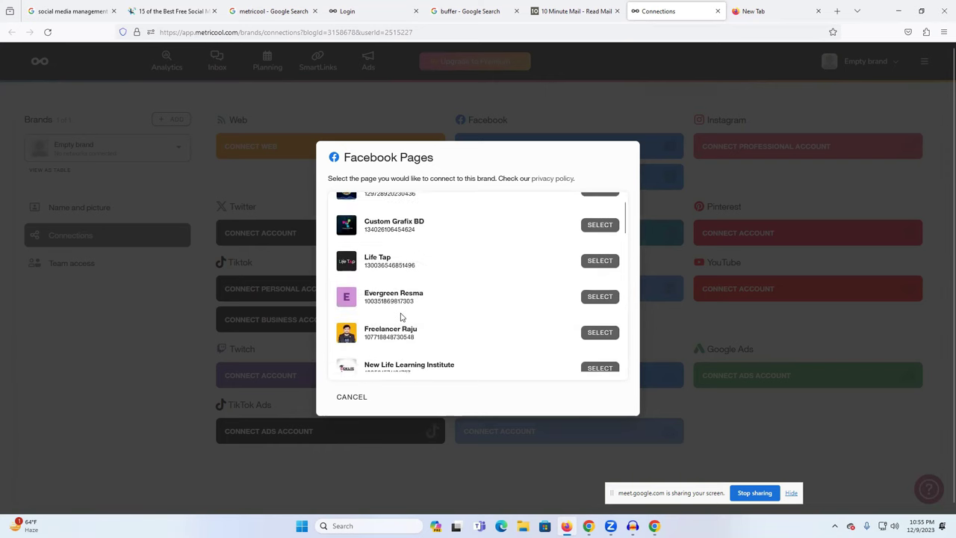
pyautogui.scroll(1, 386, 296)
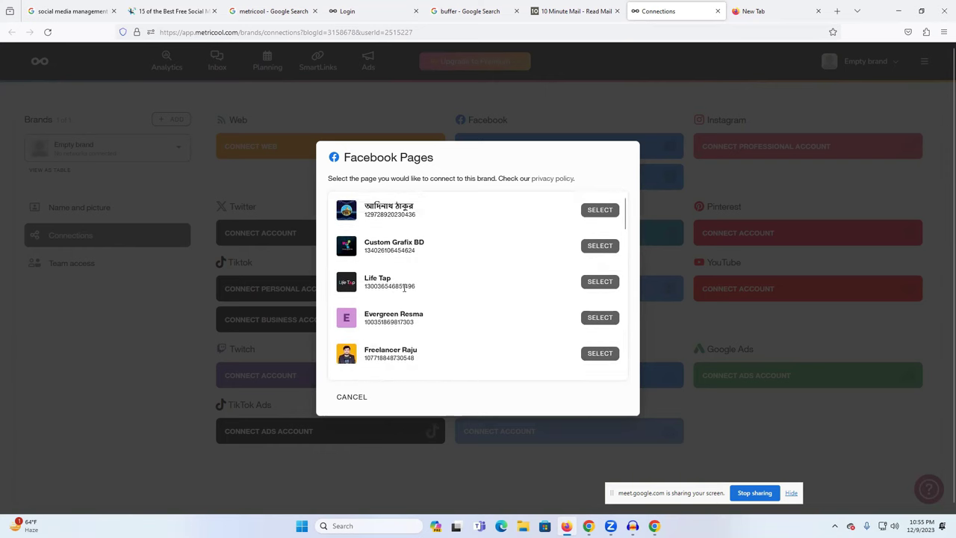
pyautogui.scroll(-15, 404, 289)
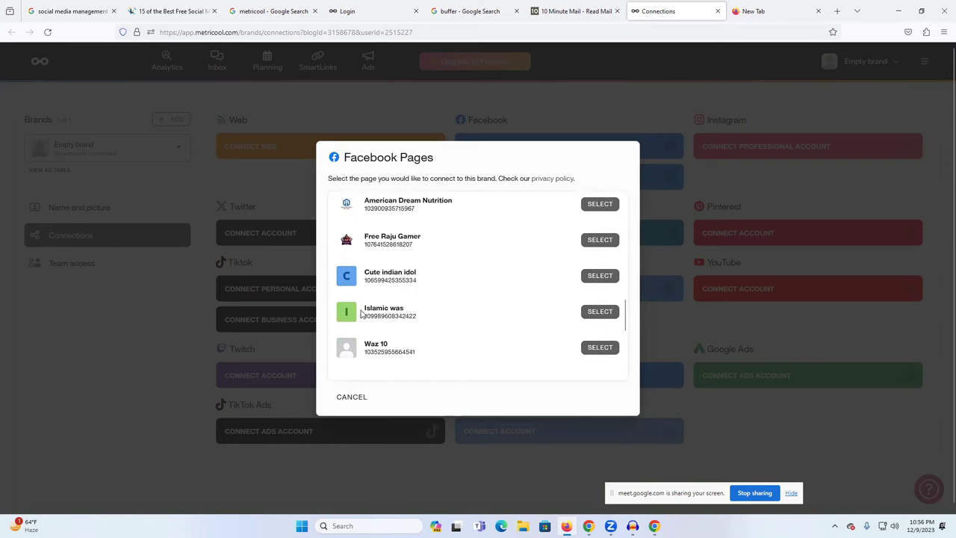
pyautogui.click(600, 312)
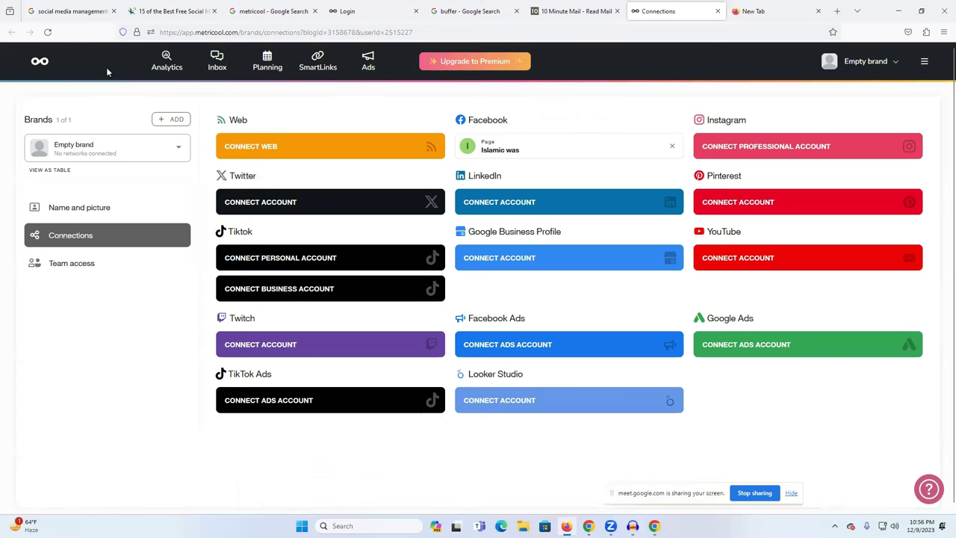
# Connect a Pinterest account to the brand from its analytics section and grant Metricool SM access to it.
pyautogui.click(36, 63)
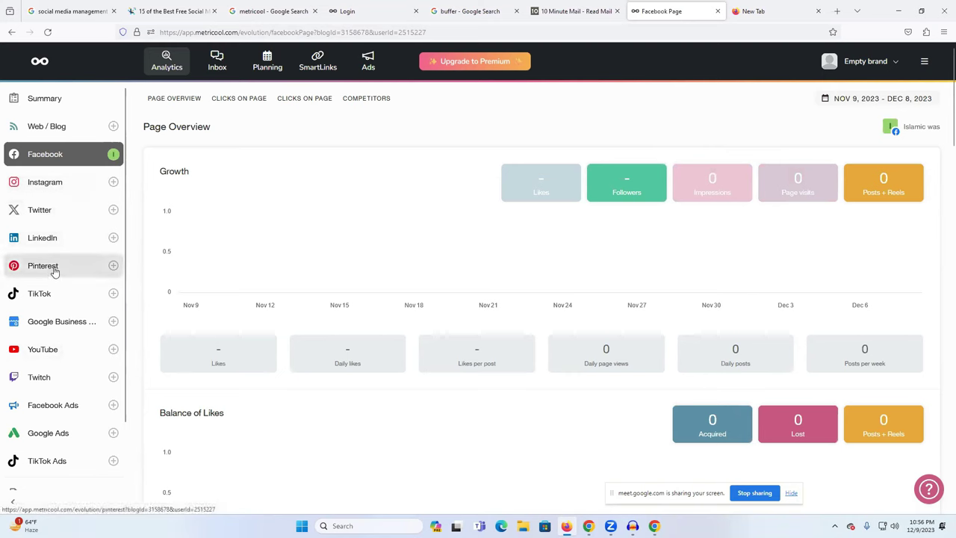
pyautogui.click(89, 269)
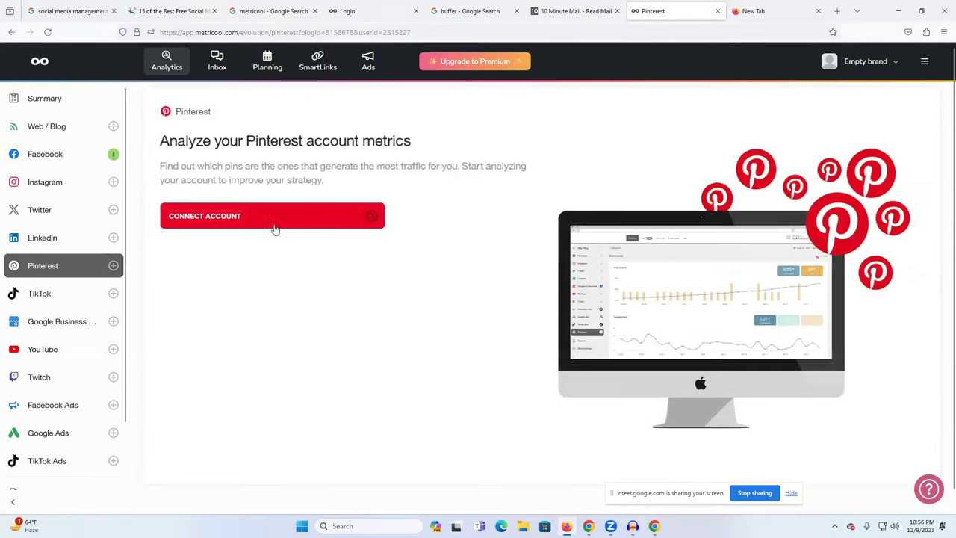
pyautogui.click(247, 216)
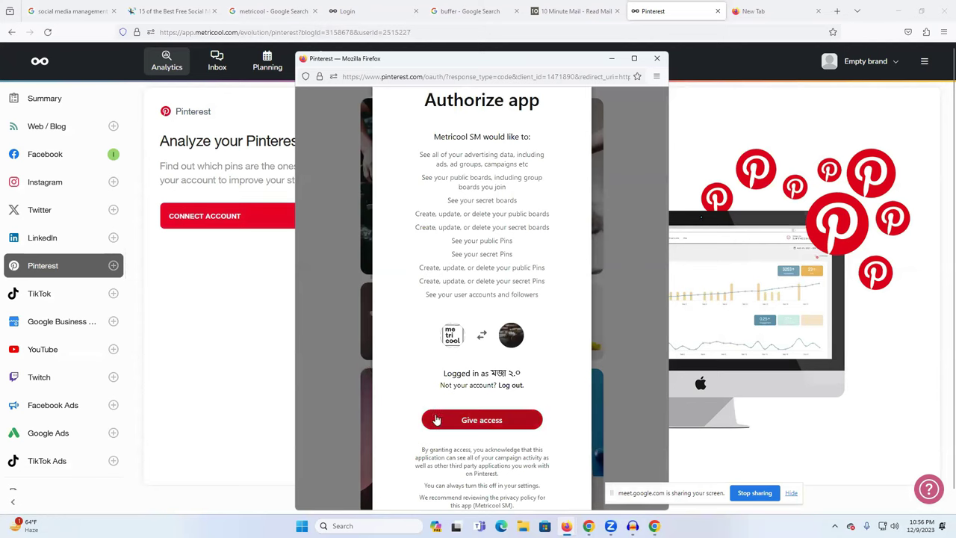
pyautogui.click(481, 419)
pyautogui.click(472, 422)
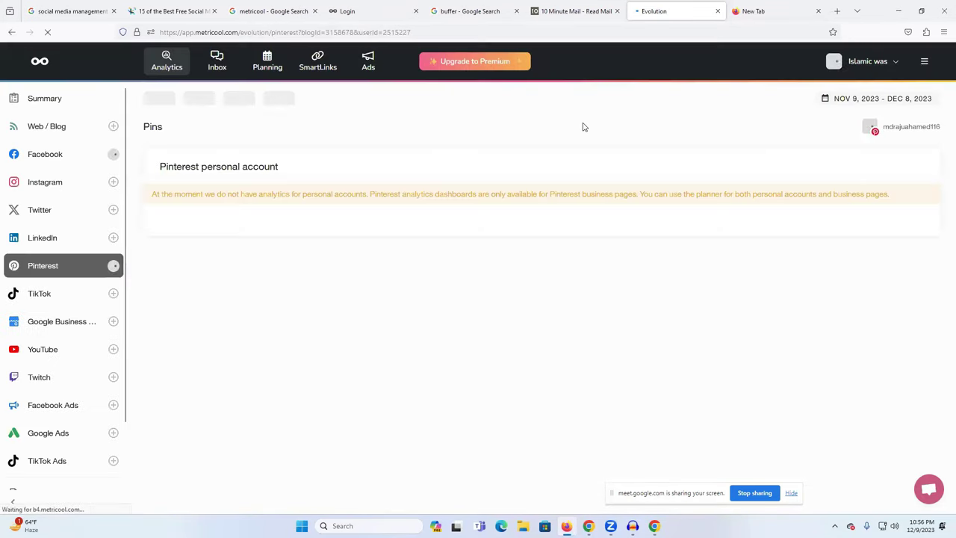
# Examine the Pinterest analytics page of the newly connected account and the list of other networks.
pyautogui.click(74, 267)
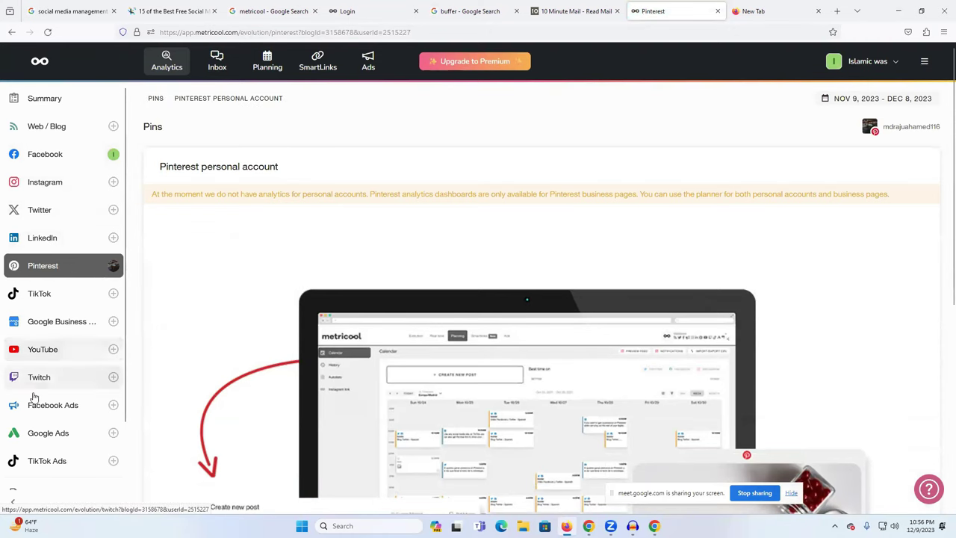
pyautogui.scroll(-2, 70, 304)
pyautogui.scroll(2, 71, 305)
pyautogui.scroll(-2, 70, 305)
pyautogui.scroll(2, 72, 305)
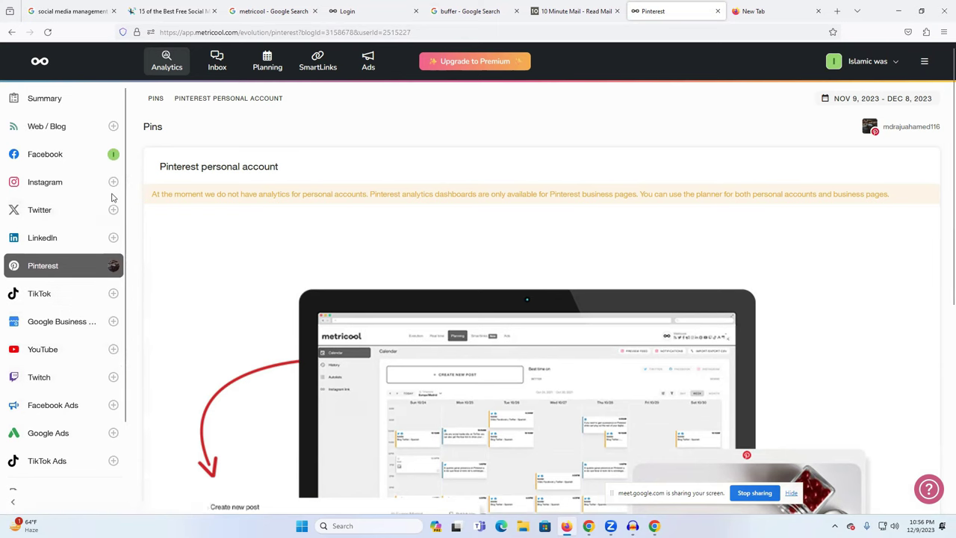
# Examine the brand's inbox, its Facebook conversation filter and the further accounts that can be connected there.
pyautogui.click(217, 63)
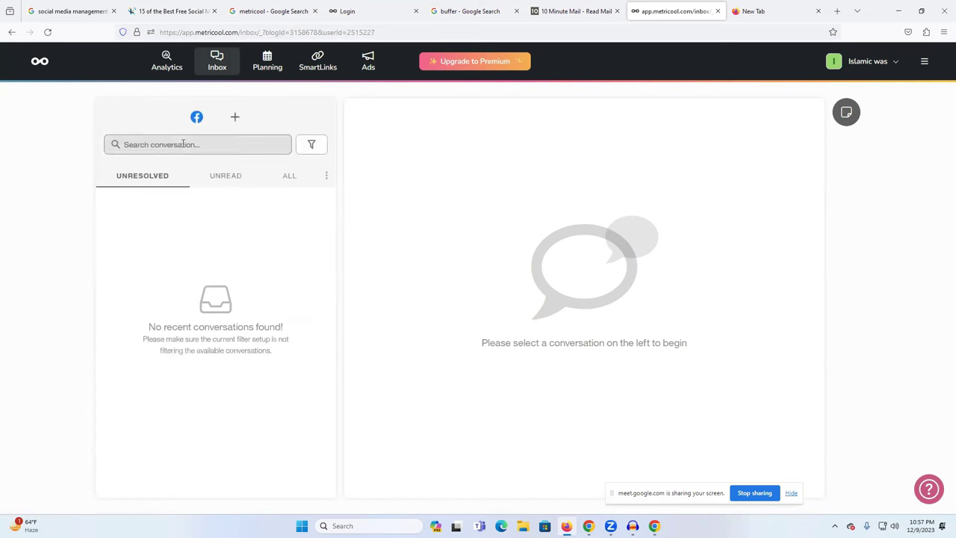
pyautogui.click(234, 120)
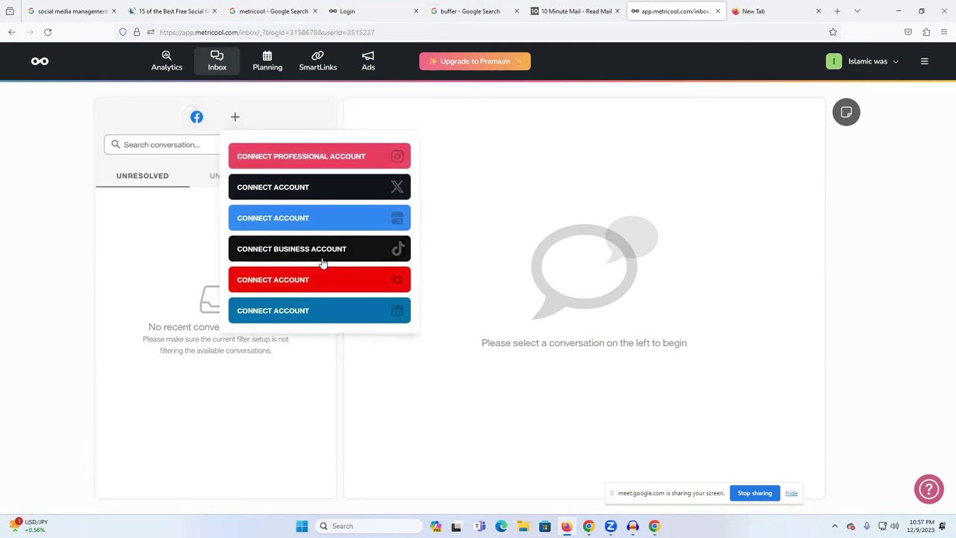
pyautogui.click(195, 117)
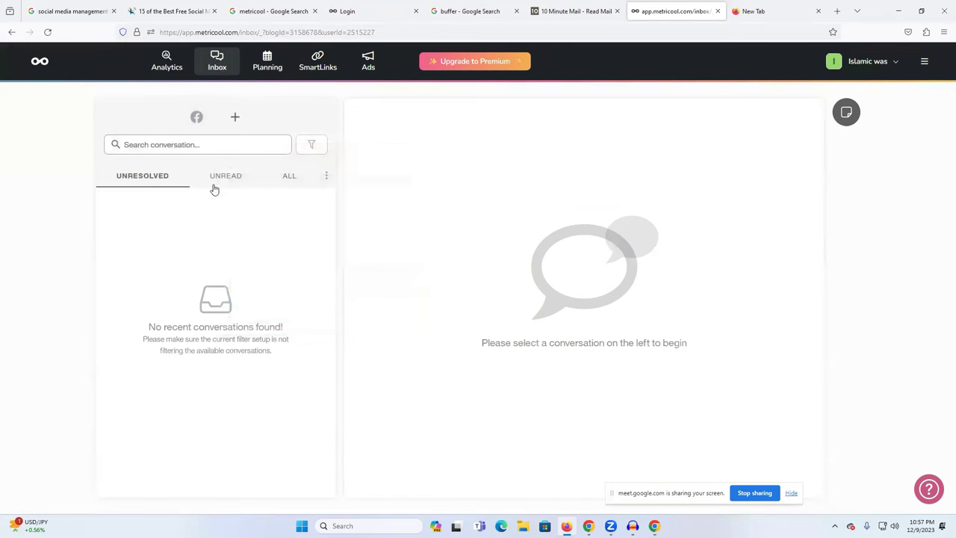
pyautogui.click(234, 120)
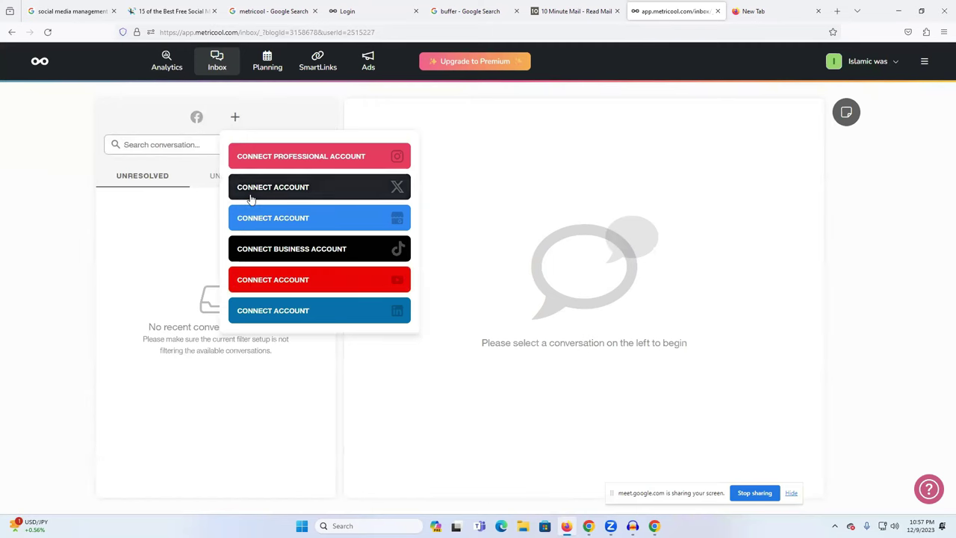
pyautogui.click(162, 231)
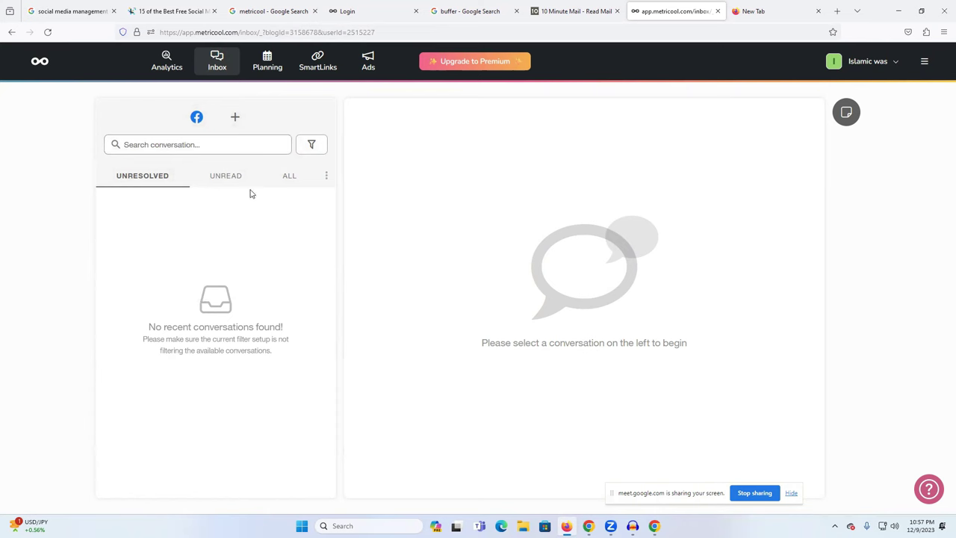
# In the planning calendar, go to the week of December 10–16, 2023 and start a new post on Monday, December 11 at 2:00 AM.
pyautogui.click(270, 66)
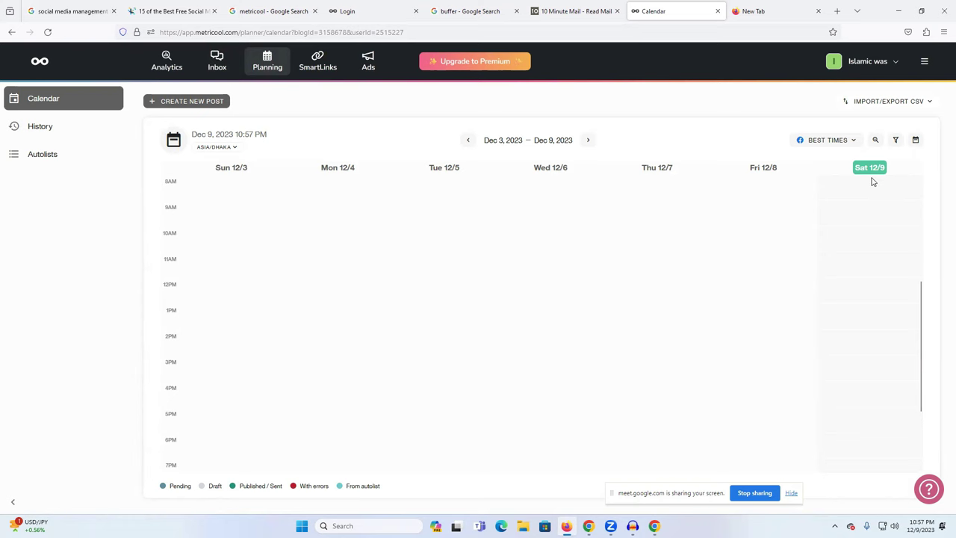
pyautogui.click(590, 141)
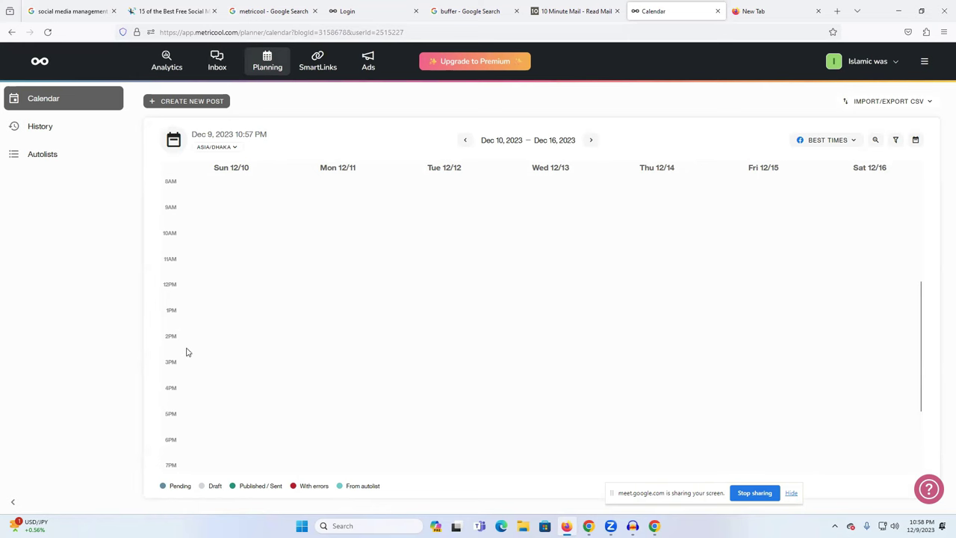
pyautogui.scroll(-3, 272, 439)
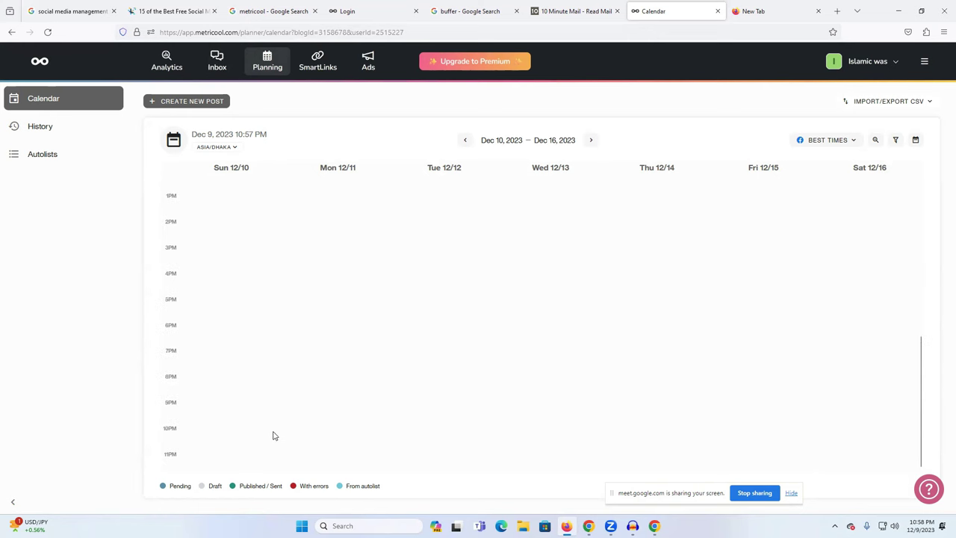
pyautogui.scroll(8, 186, 349)
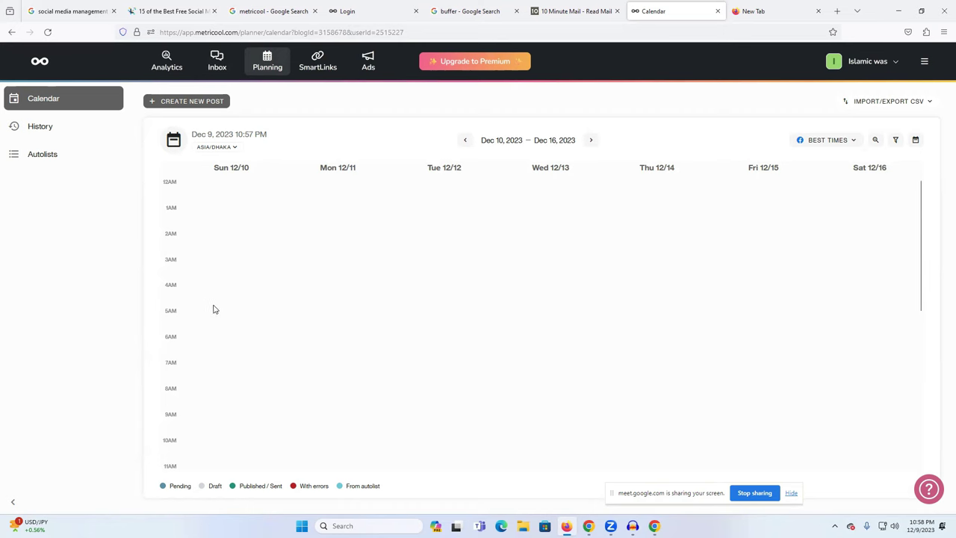
pyautogui.click(340, 240)
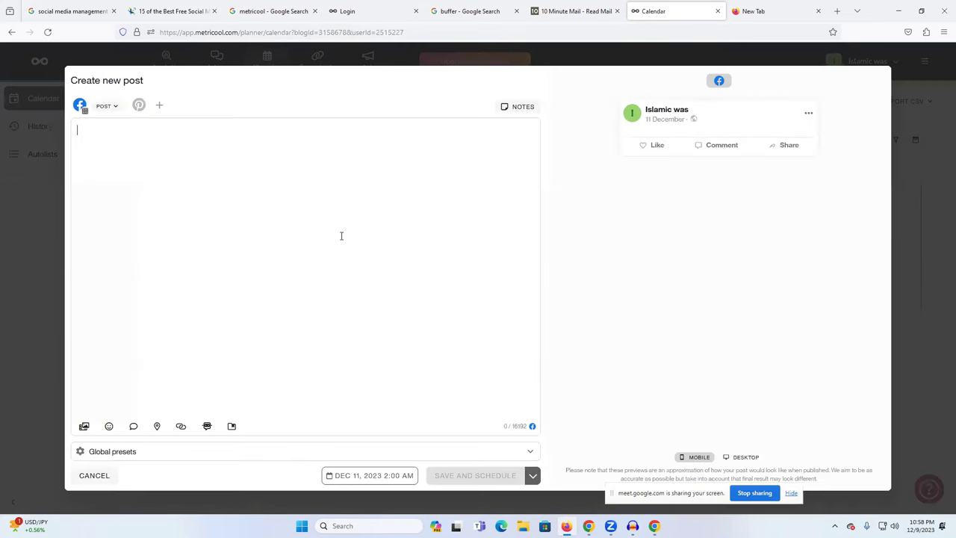
# Add Pinterest as a publishing network for the new post and keep Facebook selected alongside it.
pyautogui.click(140, 107)
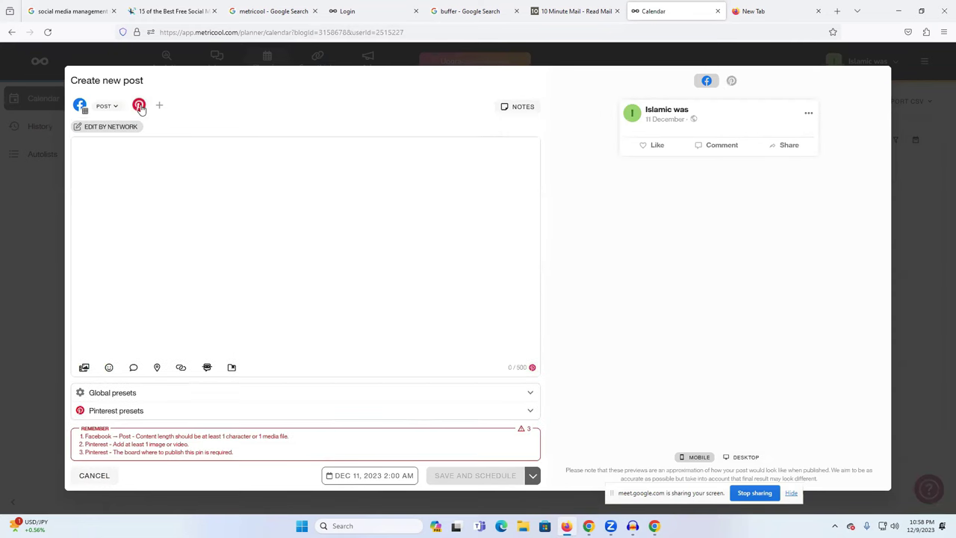
pyautogui.click(80, 106)
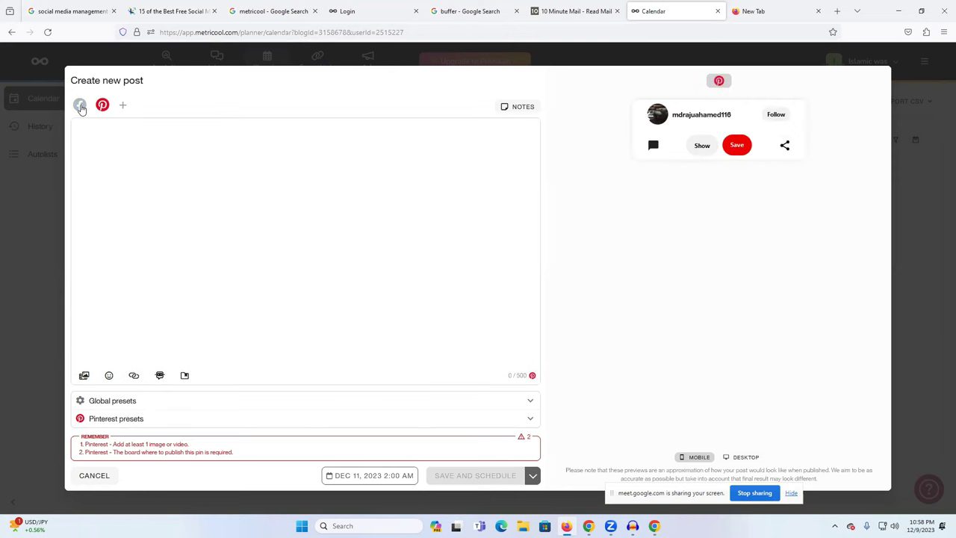
pyautogui.click(80, 106)
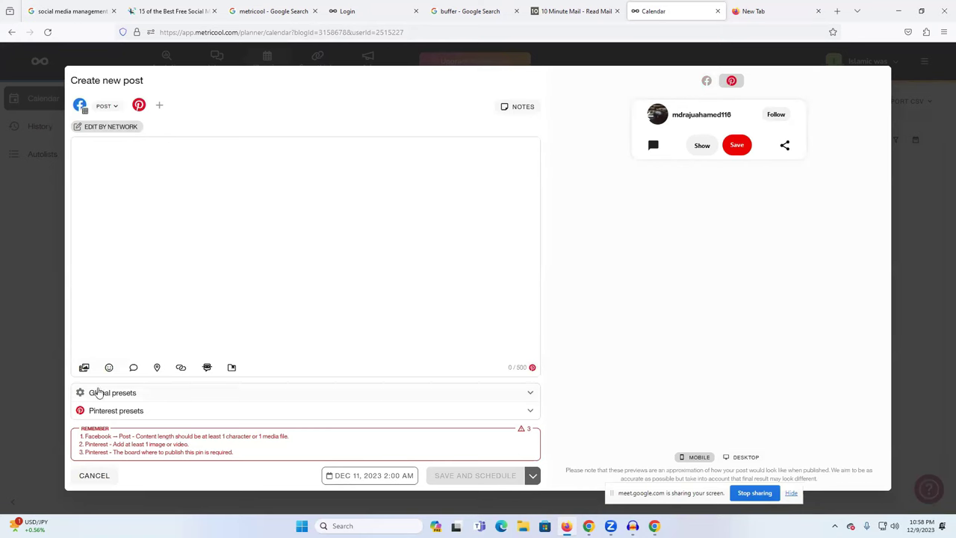
# Upload the Fiverr tips thumbnail image from the Downloads folder to the post.
pyautogui.click(84, 367)
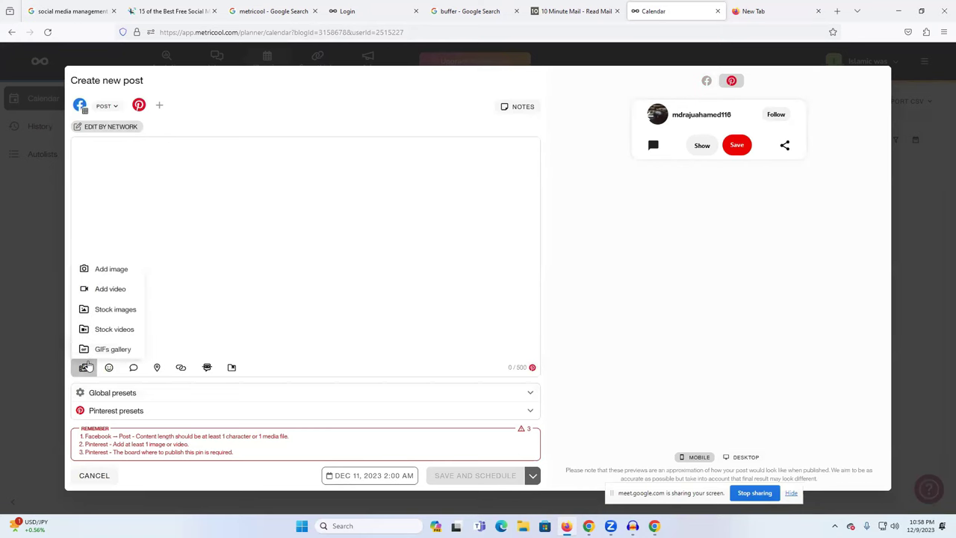
pyautogui.click(112, 273)
pyautogui.click(461, 292)
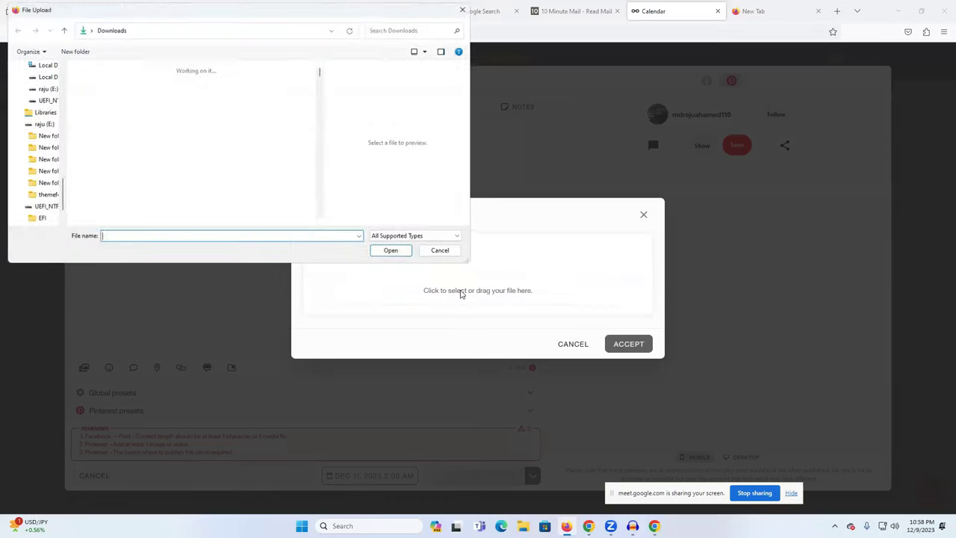
pyautogui.click(101, 112)
pyautogui.click(394, 254)
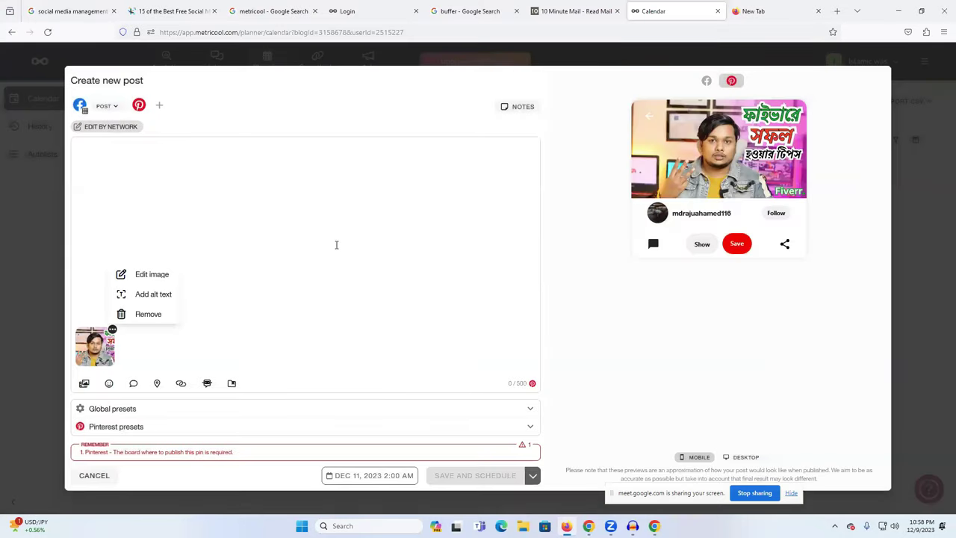
# Enter "Fiverr tips" as the post text and check the post's Facebook and Pinterest previews.
pyautogui.click(225, 201)
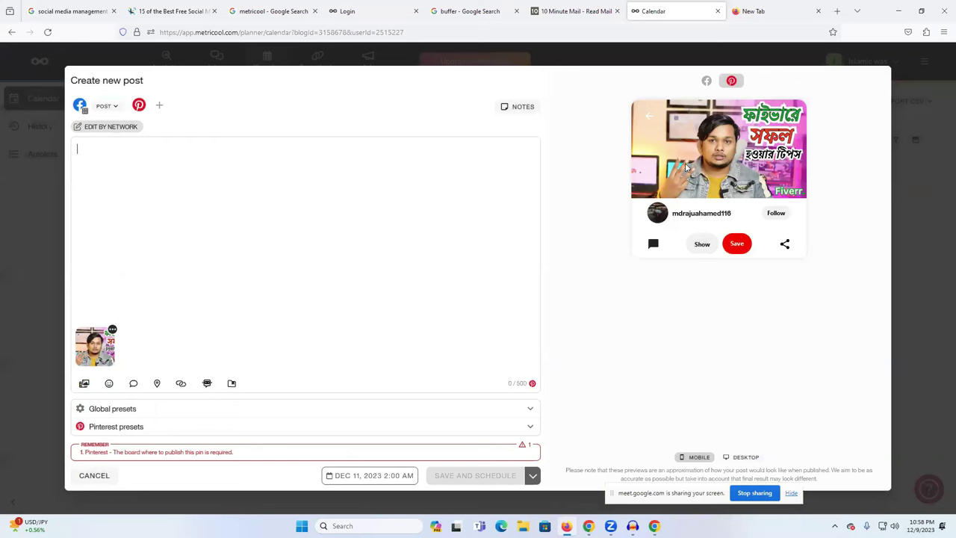
pyautogui.click(707, 81)
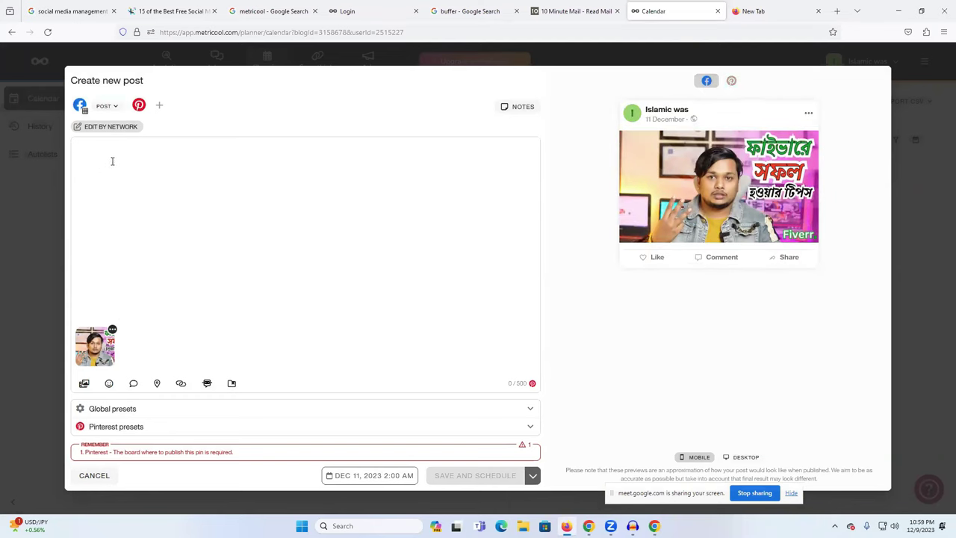
pyautogui.write('Fiverr tips')
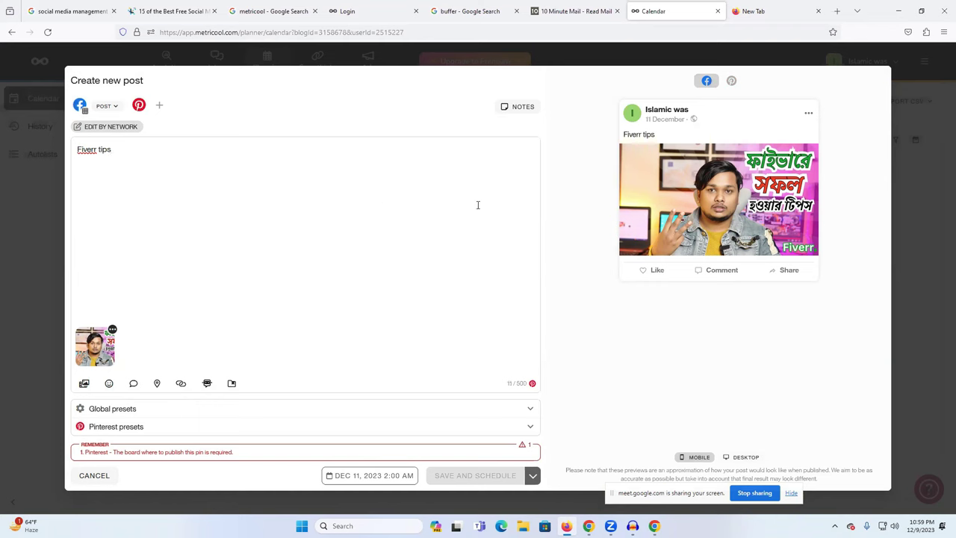
pyautogui.moveTo(658, 137); pyautogui.dragTo(626, 133)
pyautogui.click(733, 80)
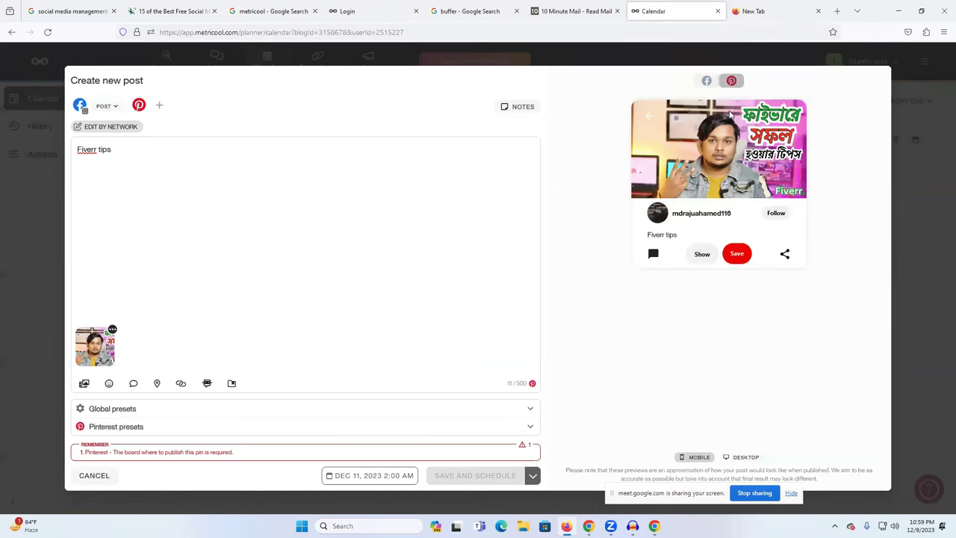
# In the Pinterest presets of the Fiverr tips post, choose "hello" as the board to publish the pin on.
pyautogui.tripleClick(660, 233)
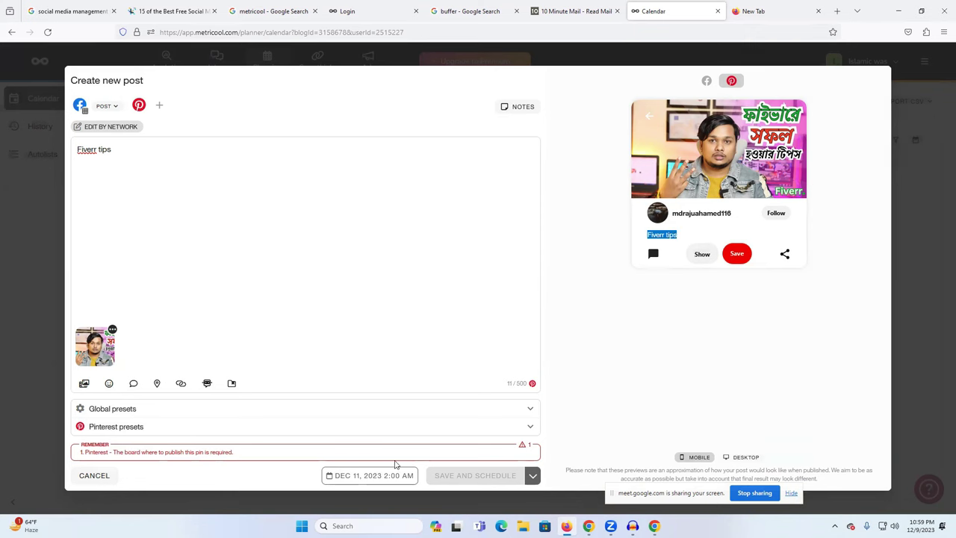
pyautogui.click(269, 430)
pyautogui.click(126, 370)
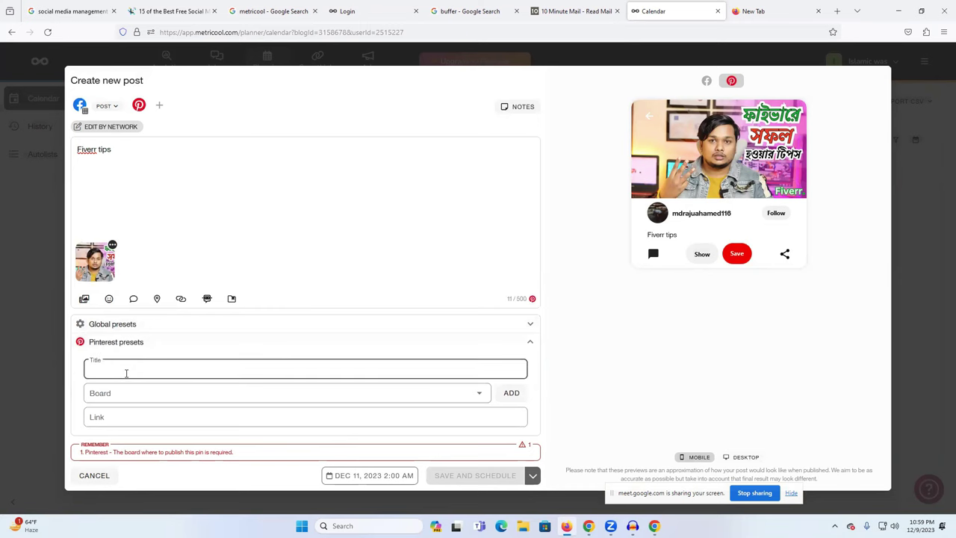
pyautogui.click(478, 398)
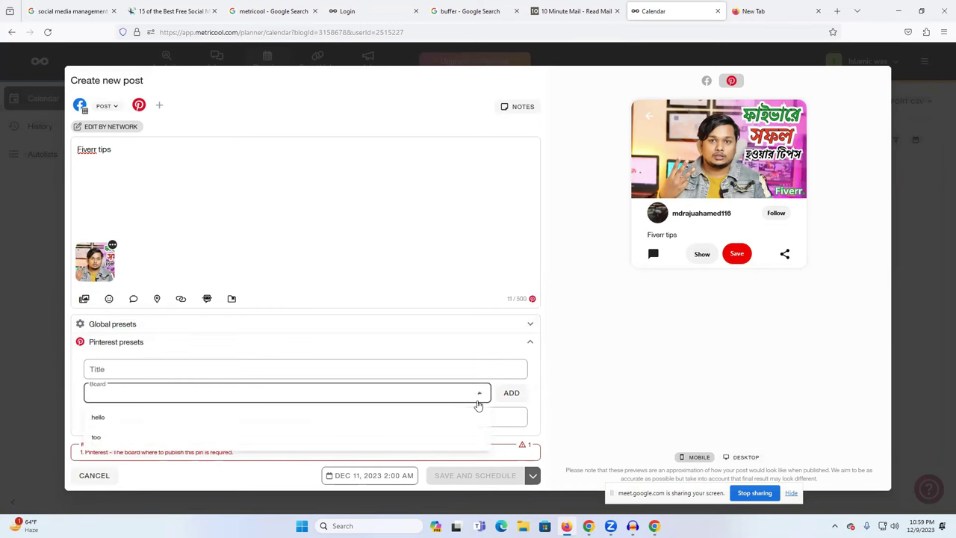
pyautogui.click(120, 439)
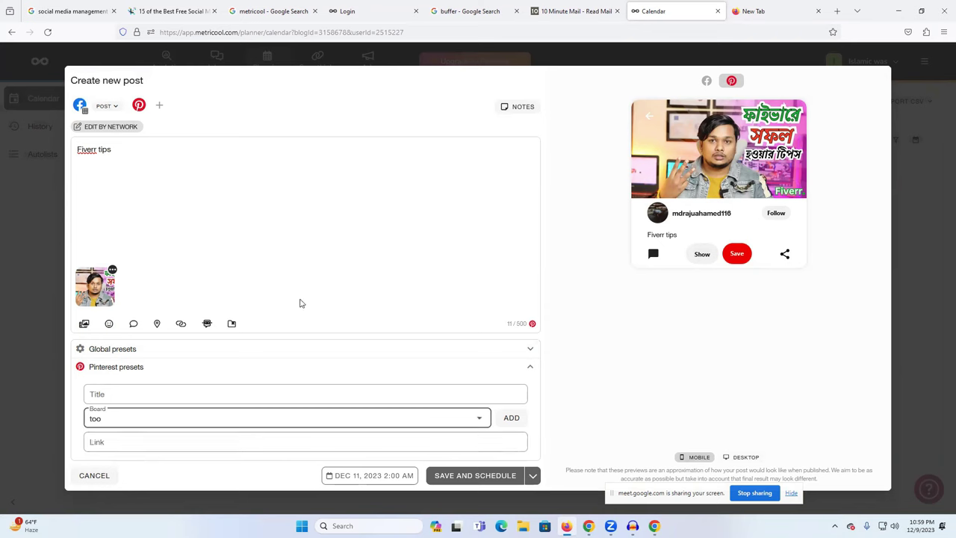
pyautogui.click(476, 419)
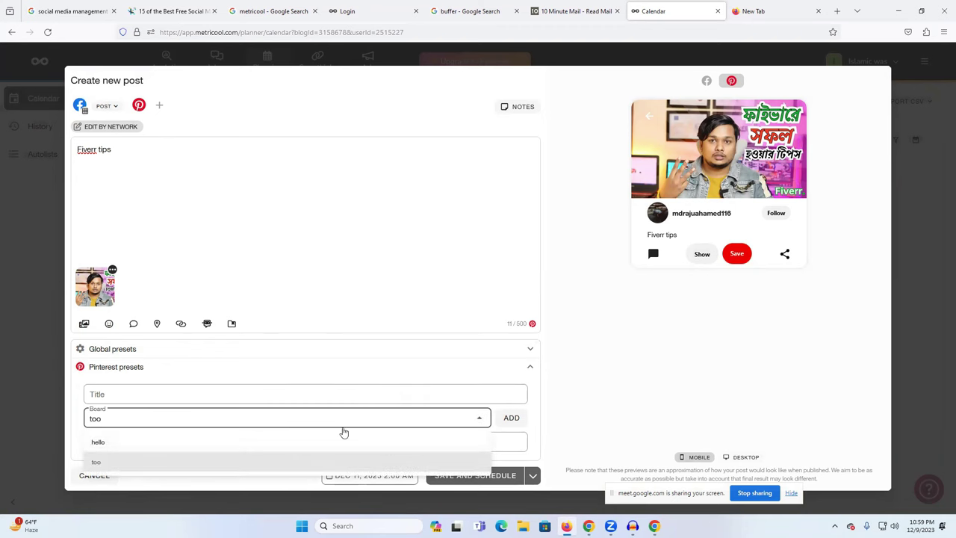
pyautogui.click(205, 441)
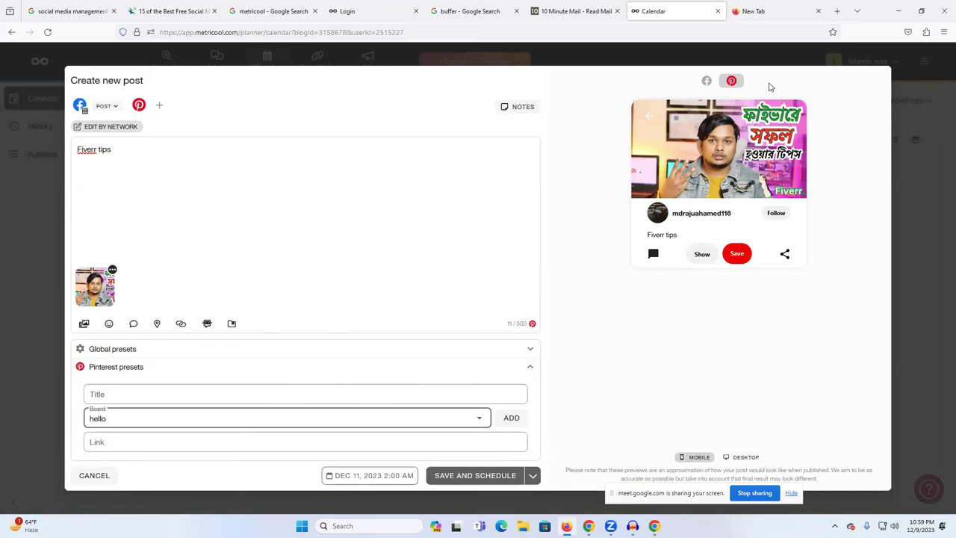
# Check the post's Facebook preview, and save and schedule the post for December 11, 2023 at 2:00 AM.
pyautogui.click(707, 81)
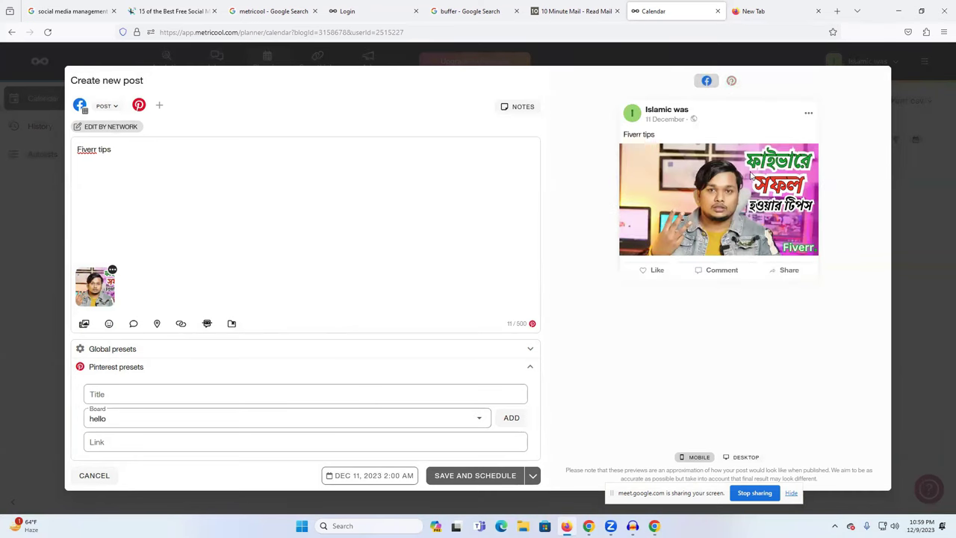
pyautogui.click(523, 481)
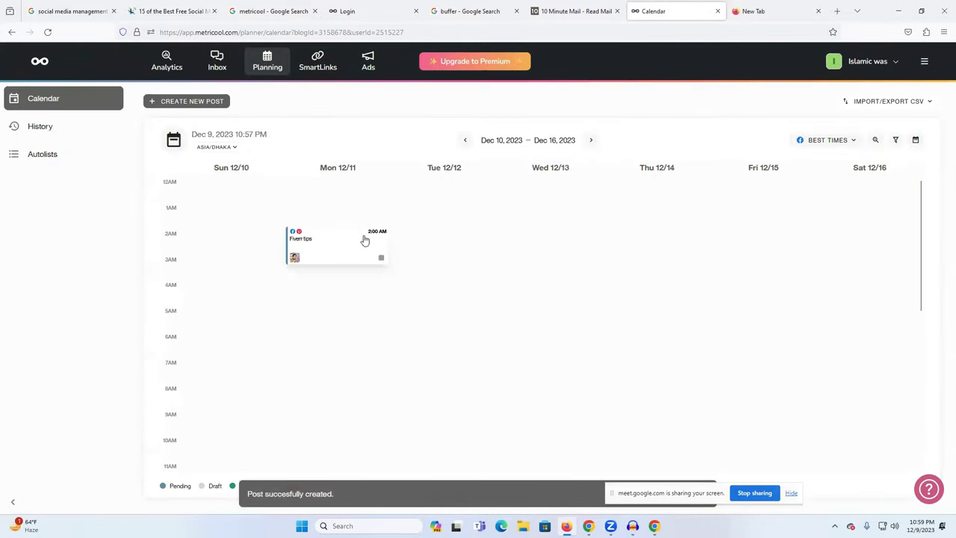
pyautogui.moveTo(367, 238)
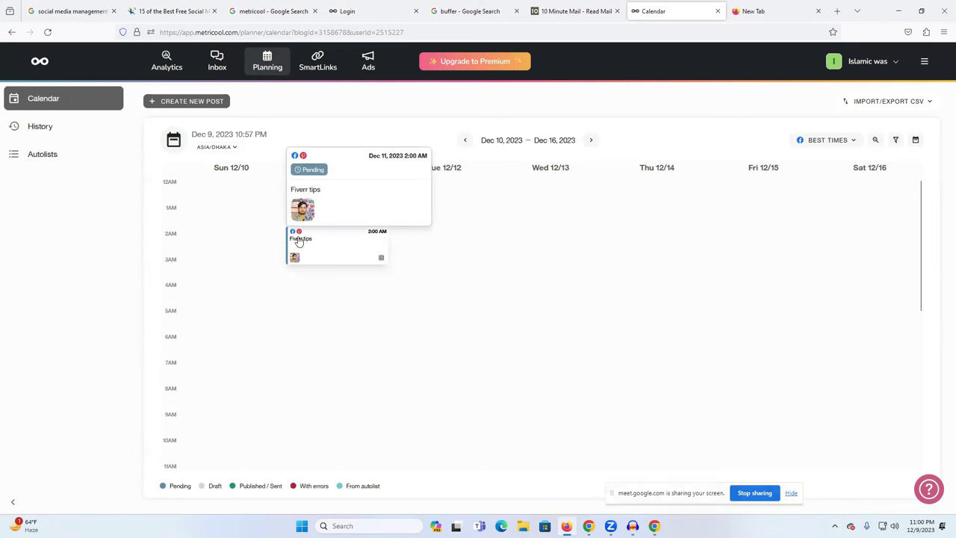
pyautogui.moveTo(294, 237)
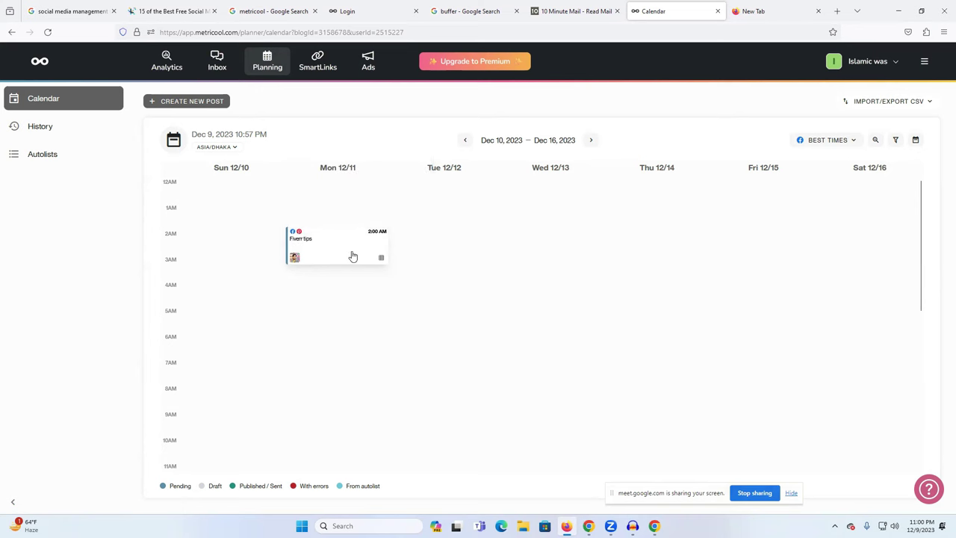
pyautogui.moveTo(352, 254)
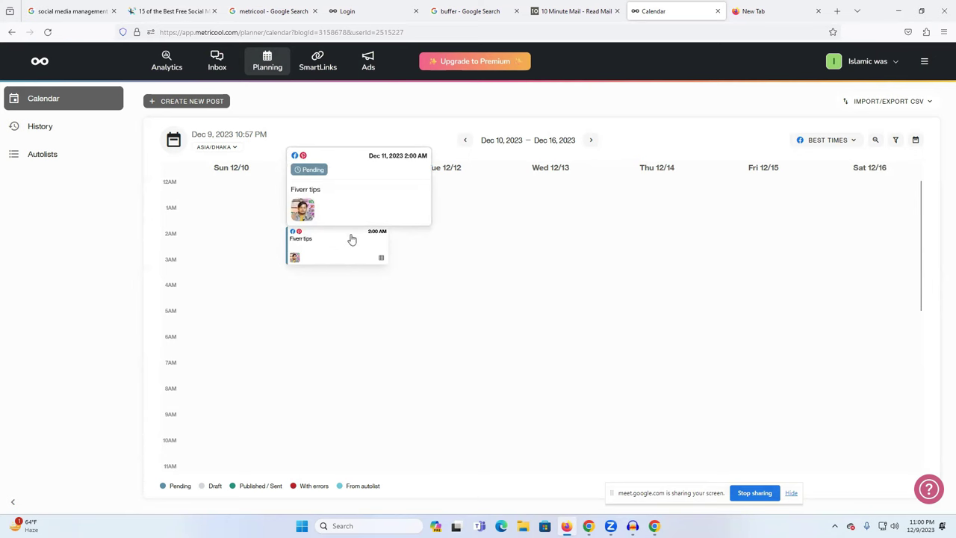
# Start a new post on Wednesday, December 13 at 2:00 AM and upload the image "Untitled design (10)" from the Downloads folder.
pyautogui.click(553, 233)
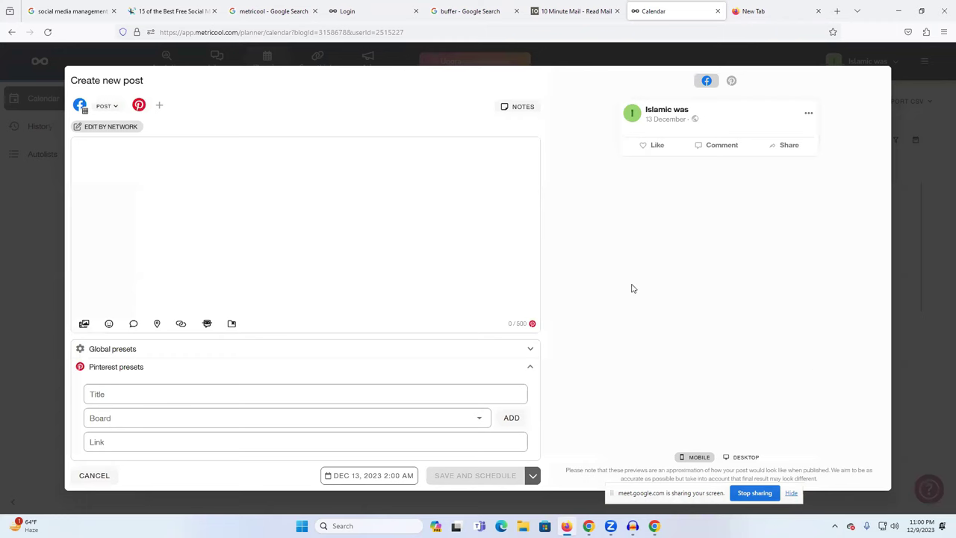
pyautogui.click(85, 324)
pyautogui.click(124, 225)
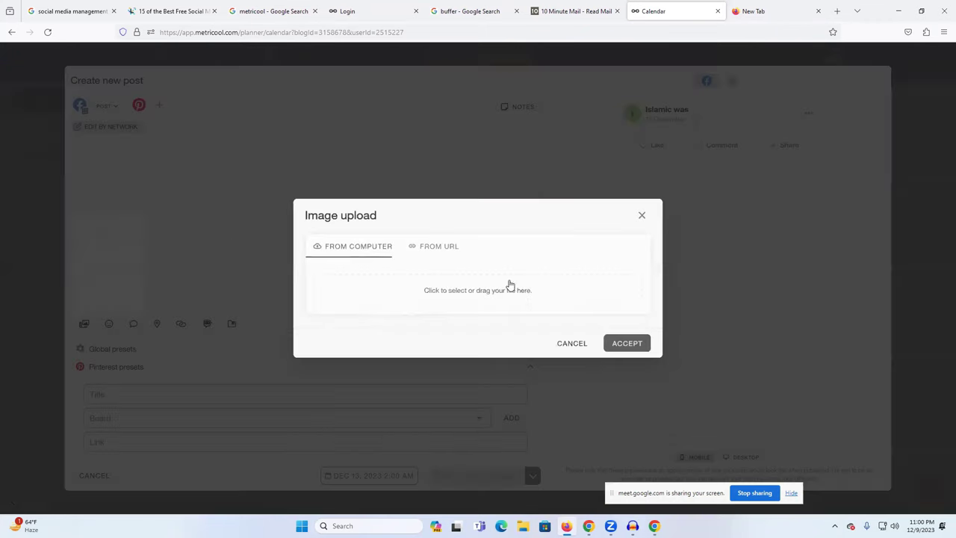
pyautogui.click(475, 293)
pyautogui.click(165, 108)
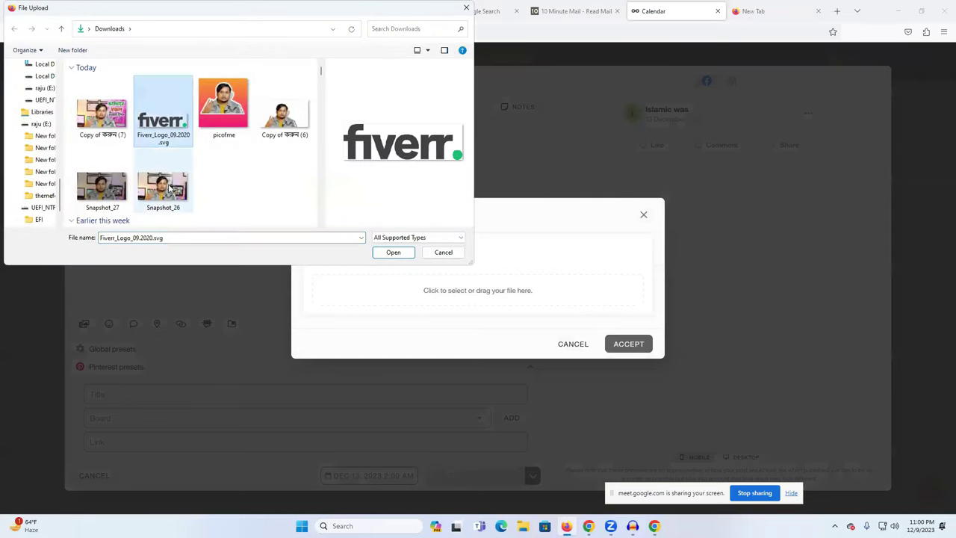
pyautogui.scroll(-3, 225, 179)
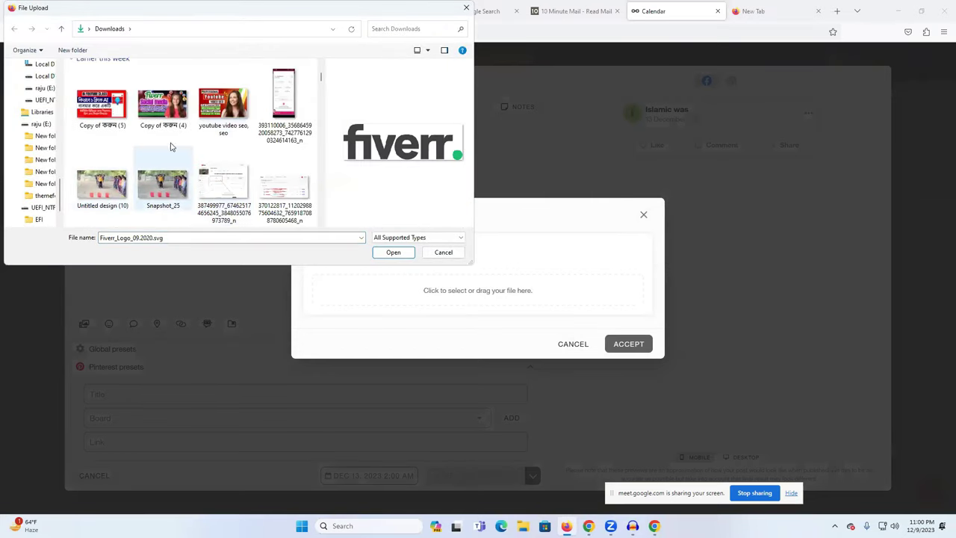
pyautogui.click(103, 189)
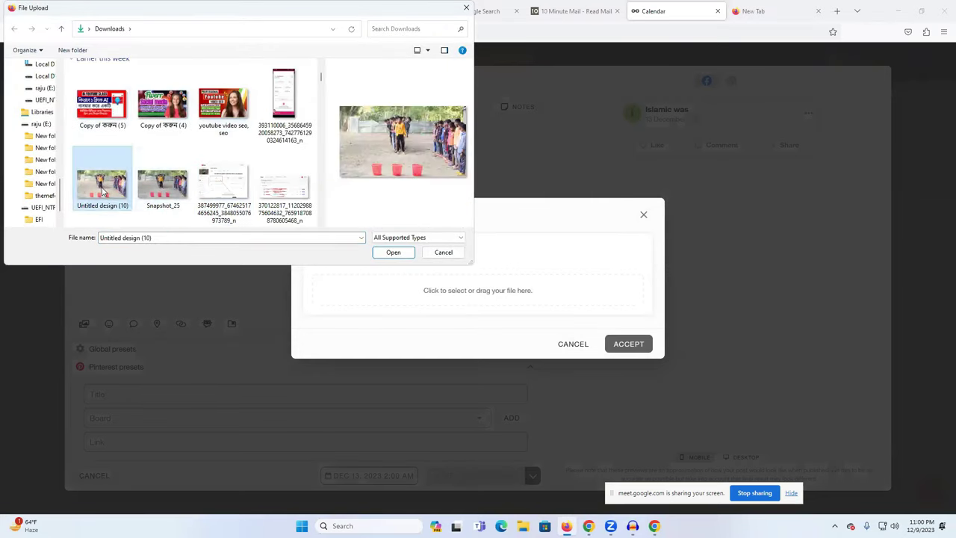
pyautogui.click(394, 252)
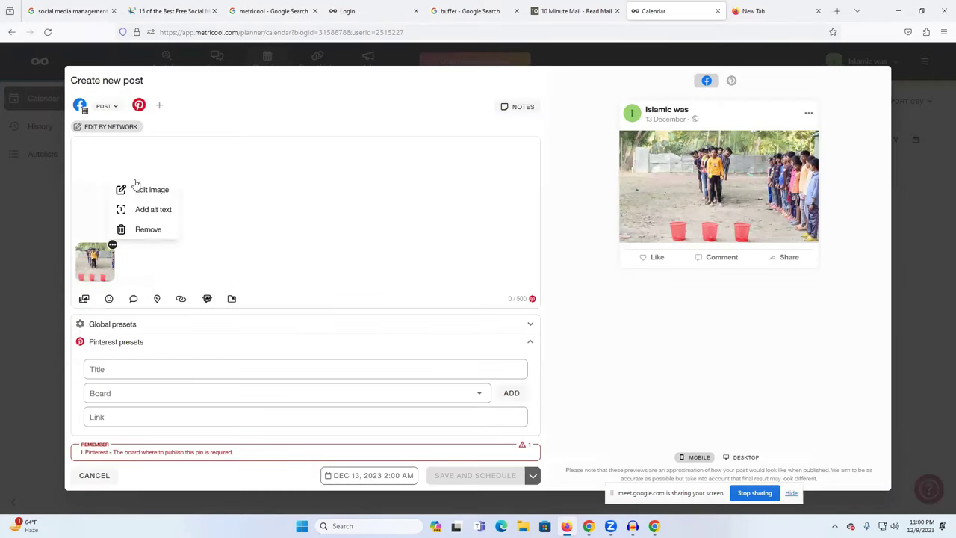
# Schedule the December 13 post with the text "hjkfgjhydfgtujyd fhgyujdghfuyfgfut yf guftd" and the Pinterest board "hello".
pyautogui.write('hjkfgjhydfgtujyd fhgyujdghfuyfgfut yf guftd')
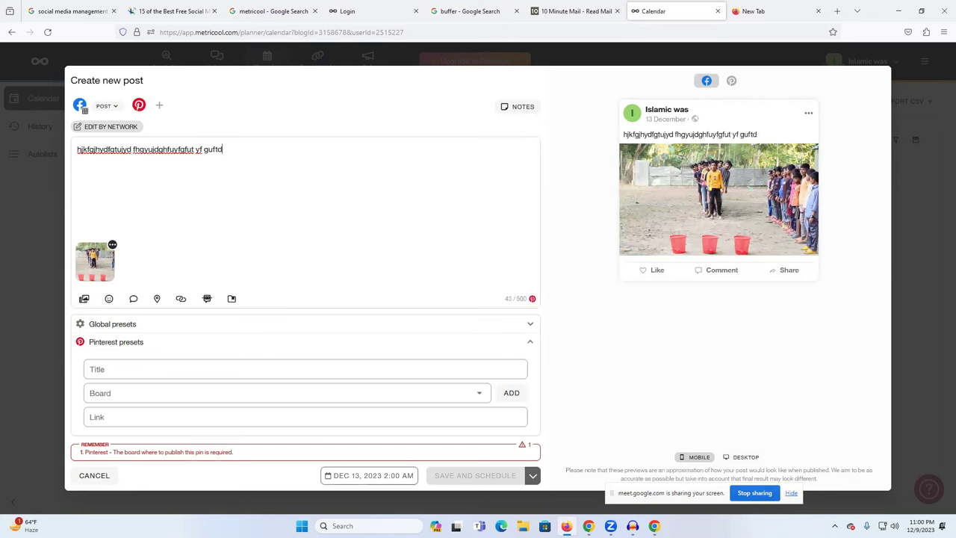
pyautogui.click(123, 392)
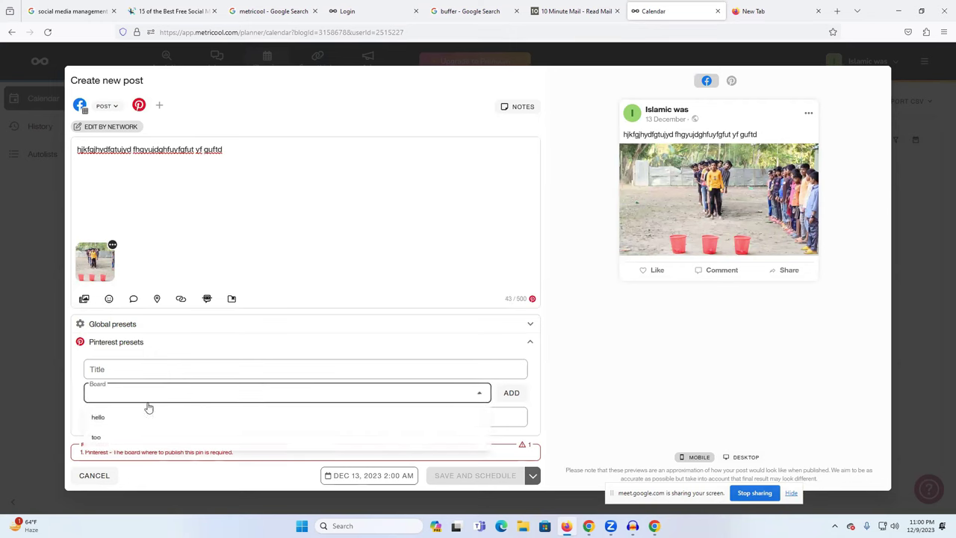
pyautogui.click(138, 422)
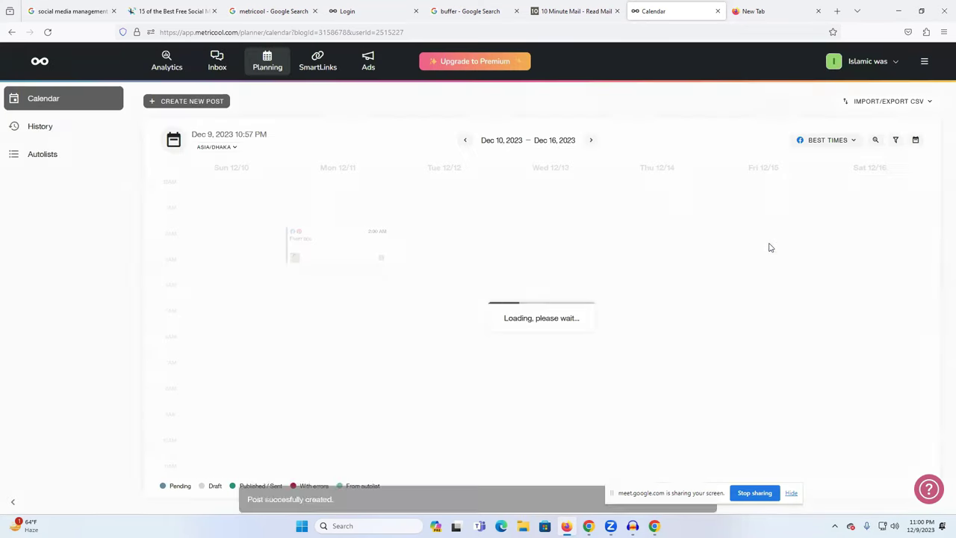
pyautogui.moveTo(566, 241)
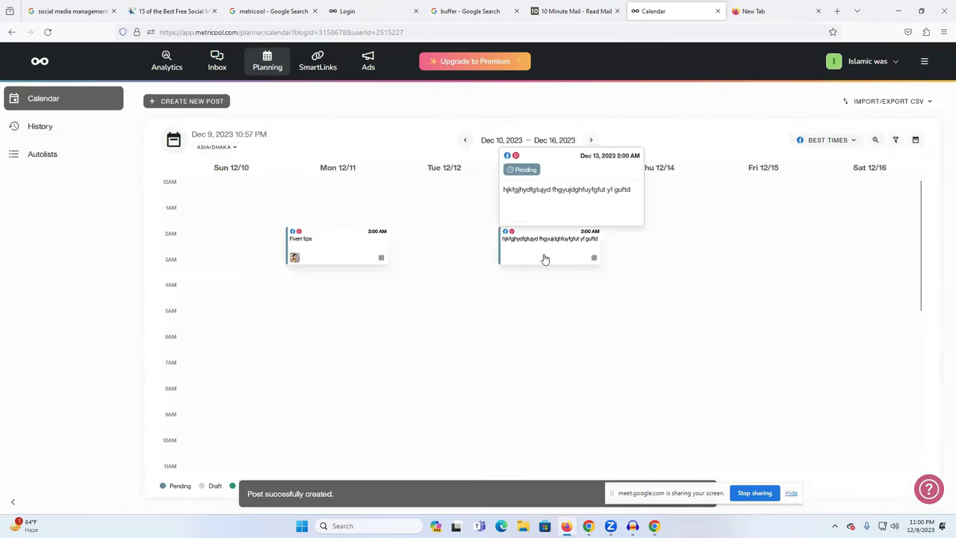
pyautogui.moveTo(519, 239)
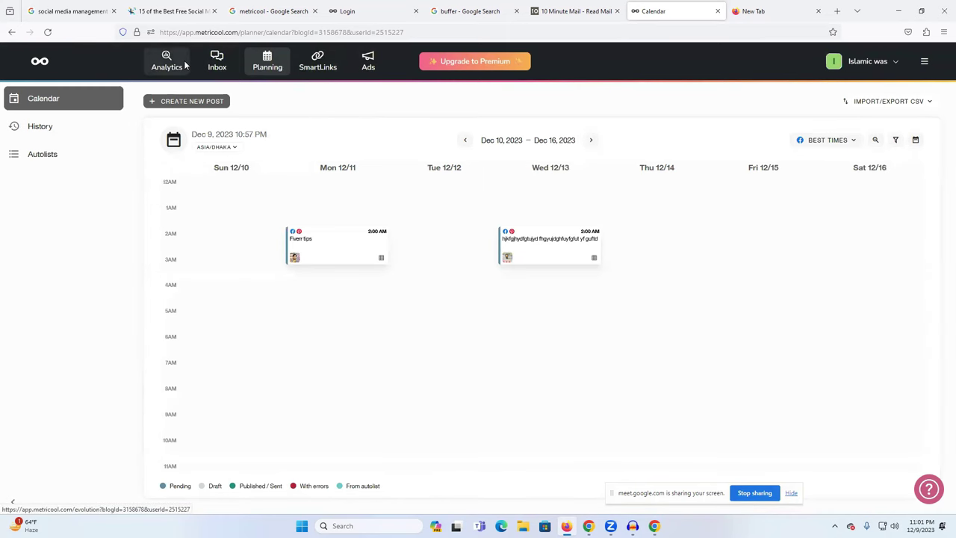
# Look at the SmartLinks page and examine the Facebook page analytics for growth, likes, posts viewed and clicks.
pyautogui.click(317, 66)
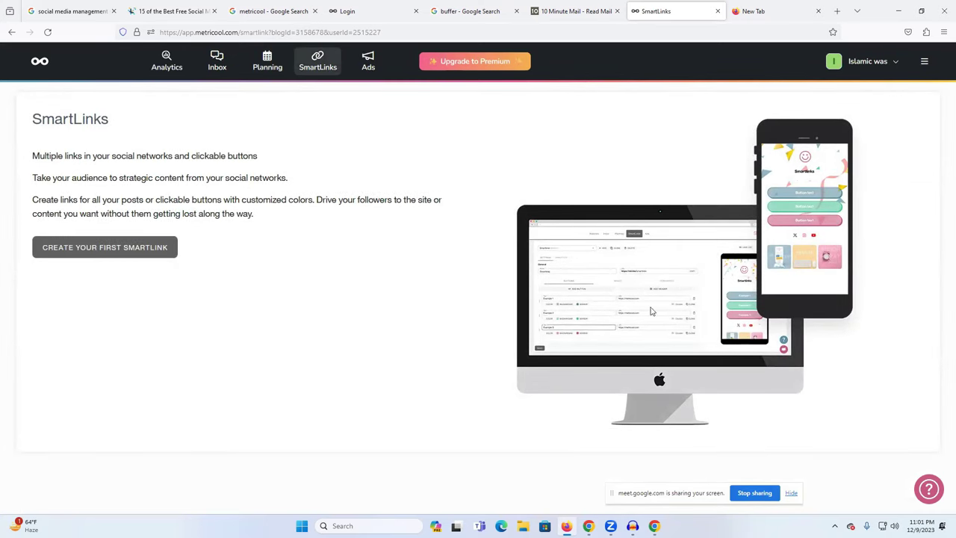
pyautogui.click(167, 61)
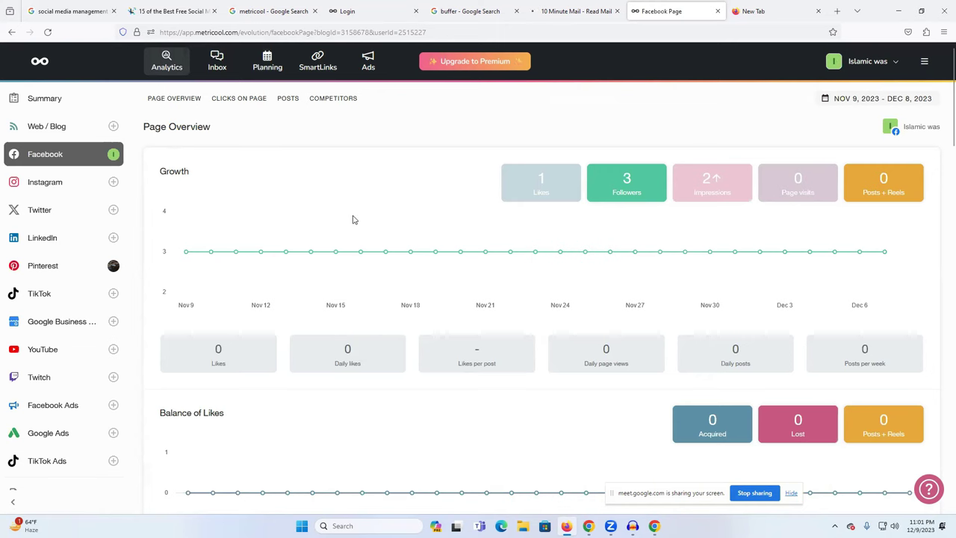
pyautogui.scroll(-5, 426, 258)
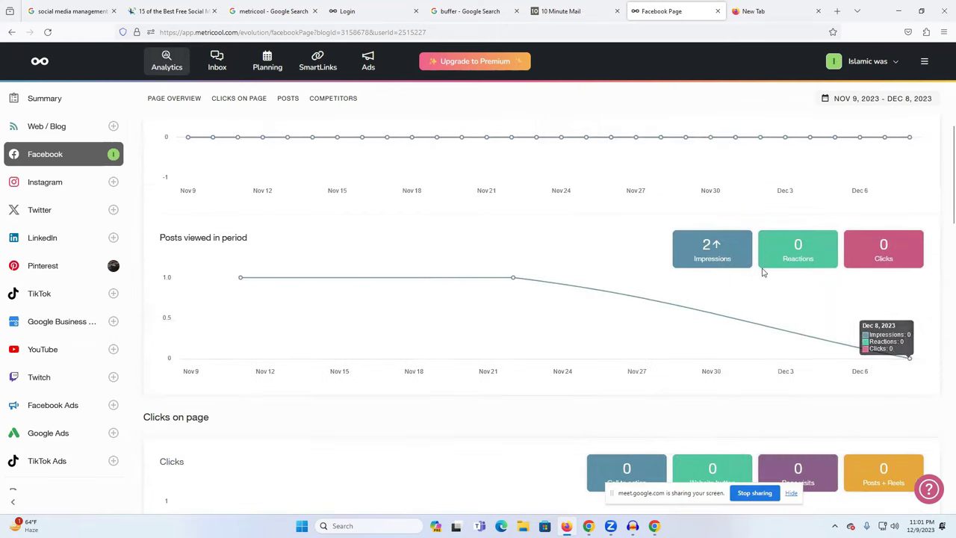
pyautogui.scroll(-3, 751, 281)
pyautogui.scroll(-15, 751, 281)
pyautogui.scroll(15, 617, 279)
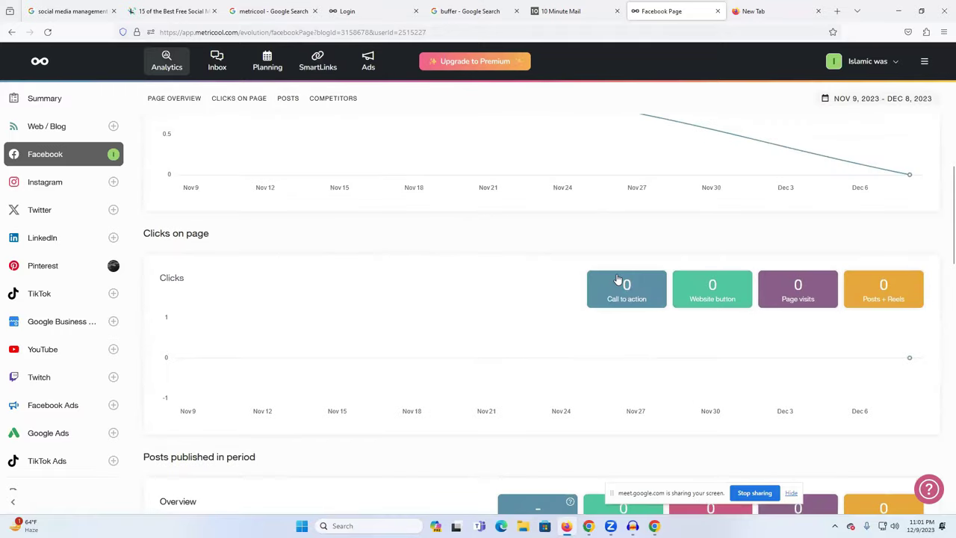
pyautogui.scroll(8, 617, 278)
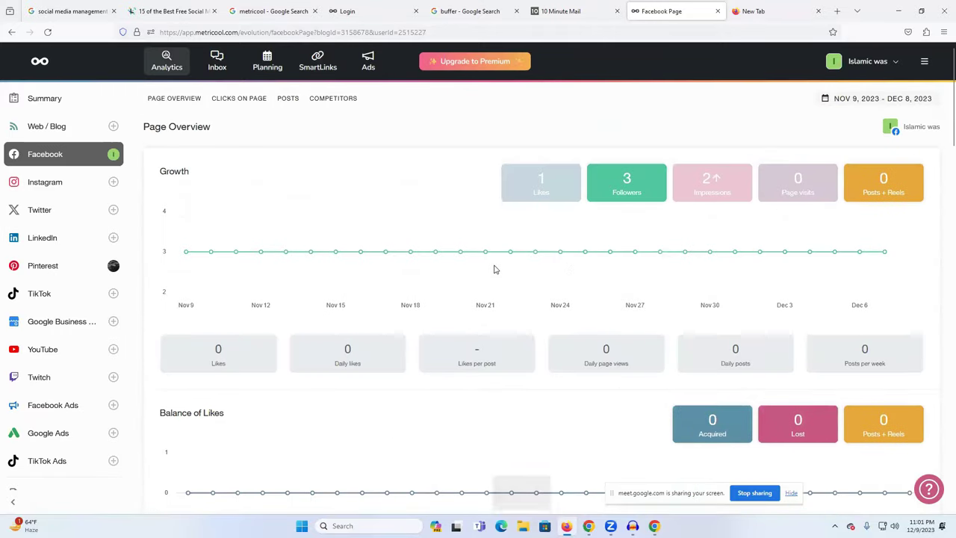
pyautogui.scroll(-1, 250, 203)
pyautogui.scroll(1, 251, 202)
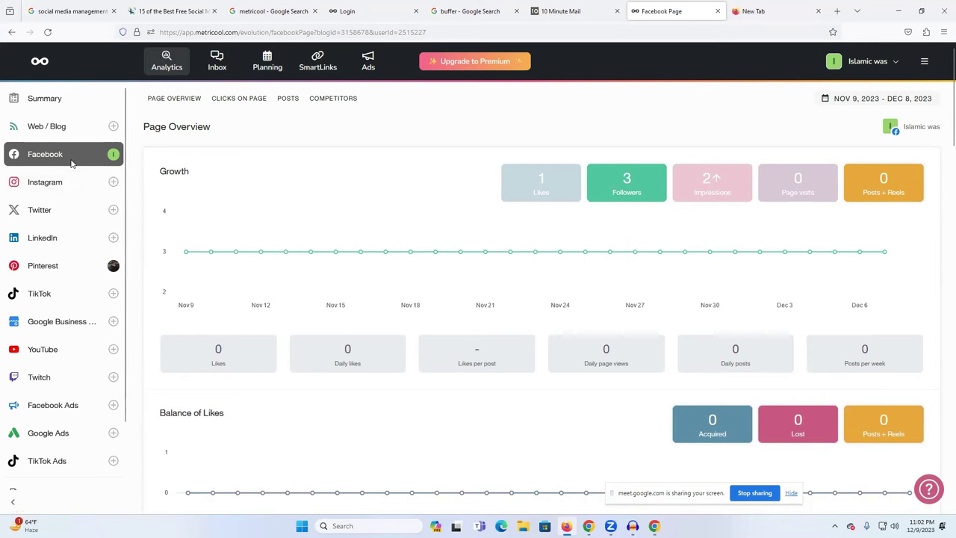
# View the Pinterest analytics page and return to the Facebook page overview.
pyautogui.click(49, 263)
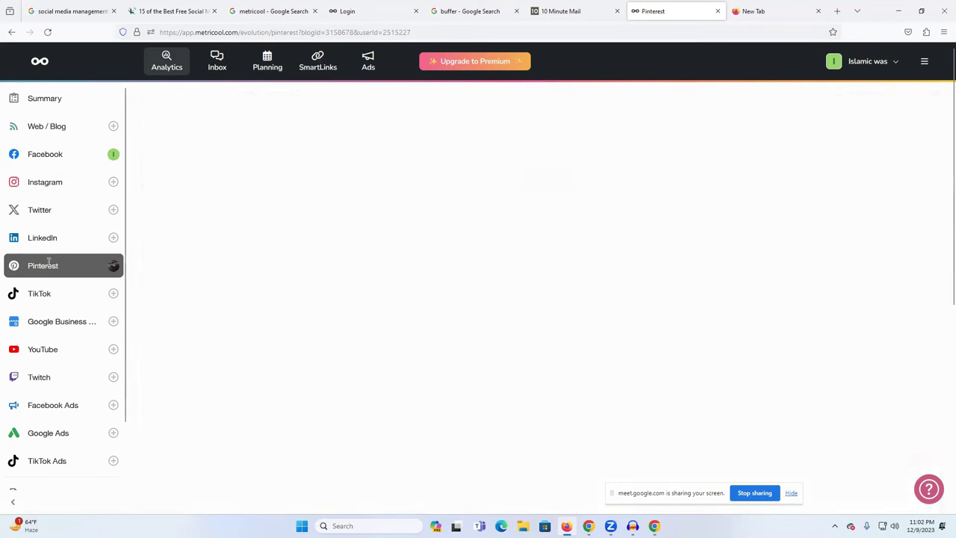
pyautogui.scroll(-5, 629, 244)
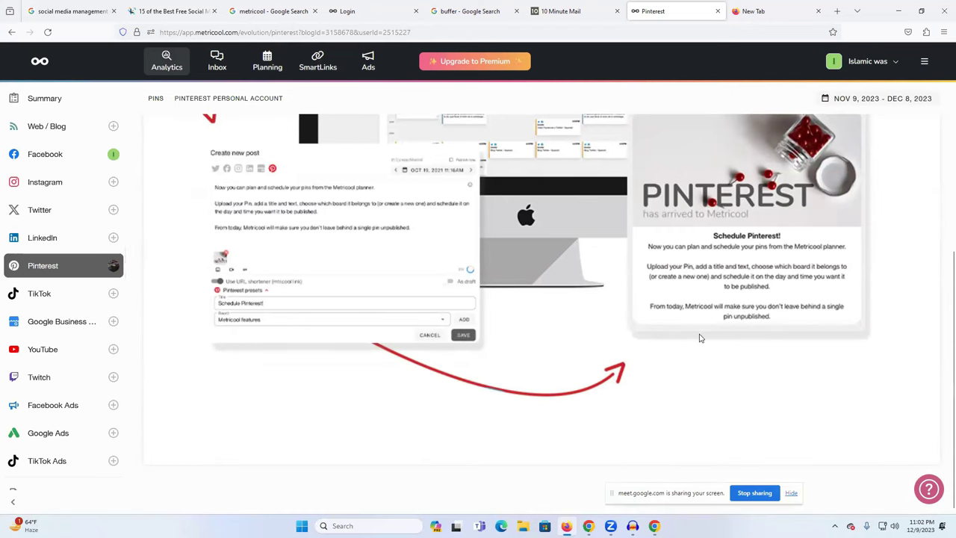
pyautogui.scroll(2, 690, 340)
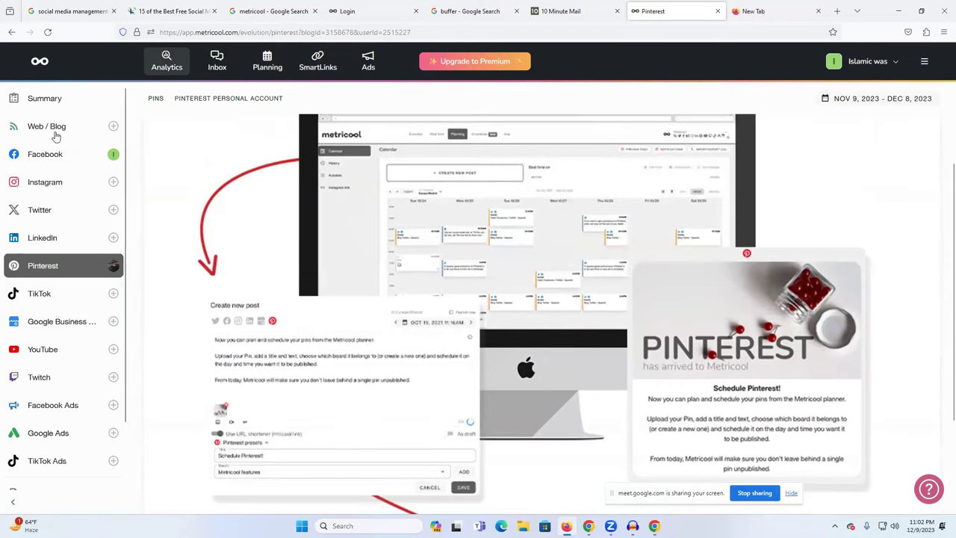
pyautogui.click(56, 154)
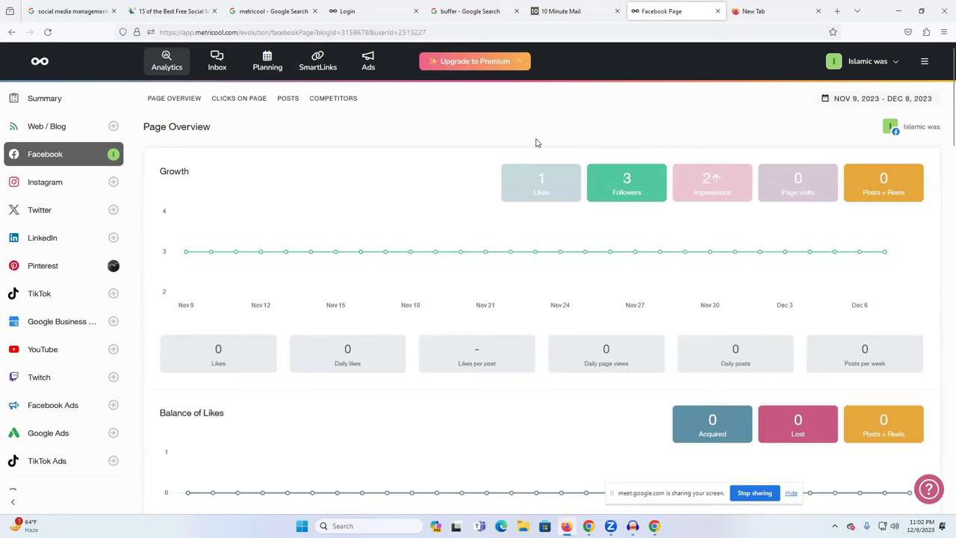
# Close the Metricool page and switch to the Google search results for Buffer.
pyautogui.click(924, 63)
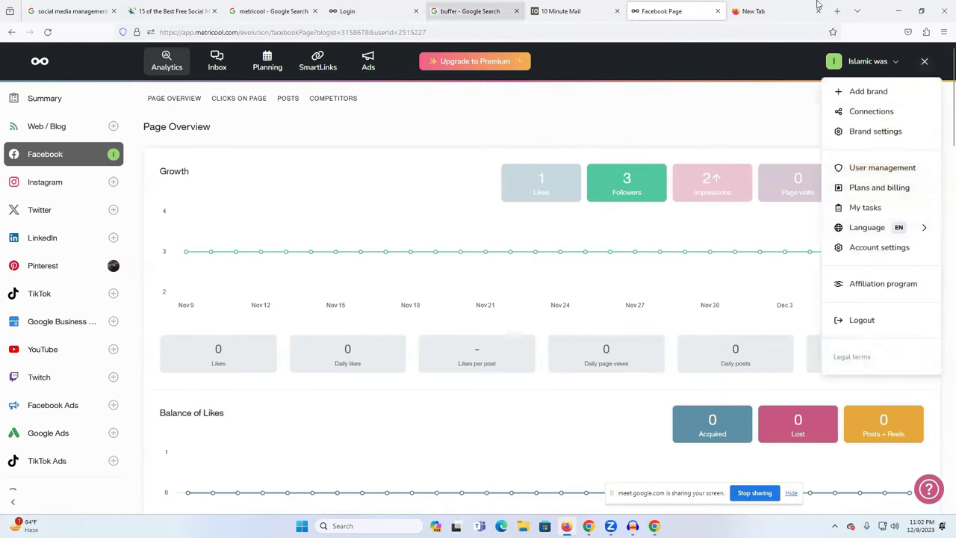
pyautogui.click(715, 12)
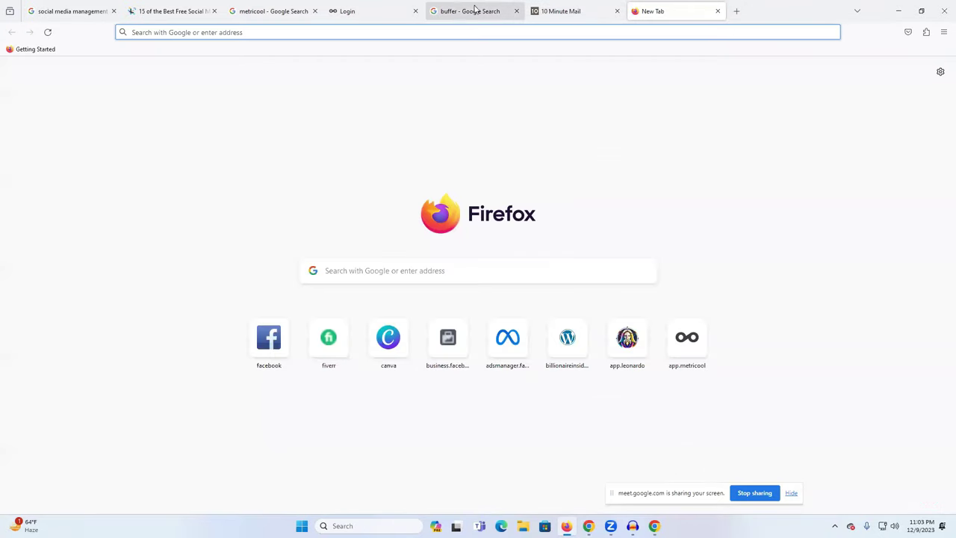
pyautogui.click(474, 11)
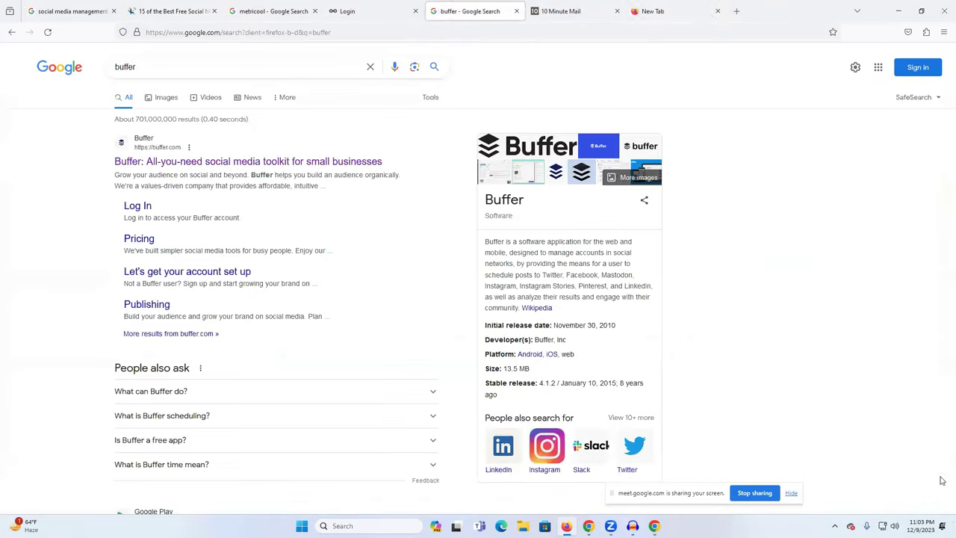
# Open the official Buffer website from the search results and close the Metricool search page.
pyautogui.click(137, 163)
pyautogui.click(461, 11)
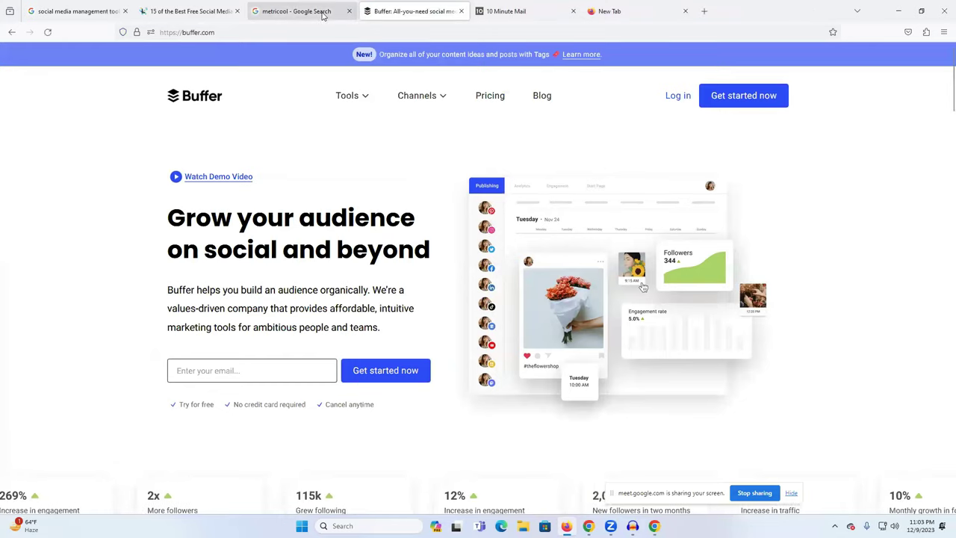
pyautogui.click(323, 15)
pyautogui.click(349, 11)
# Get a new temporary e-mail address from 10 Minute Mail, copy it and return to the Buffer homepage.
pyautogui.click(422, 6)
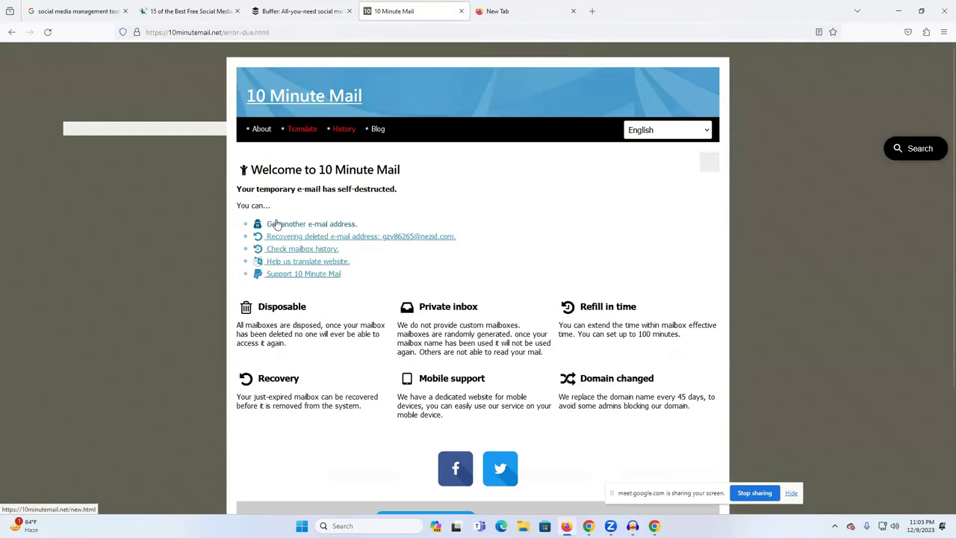
pyautogui.click(378, 377)
pyautogui.click(298, 10)
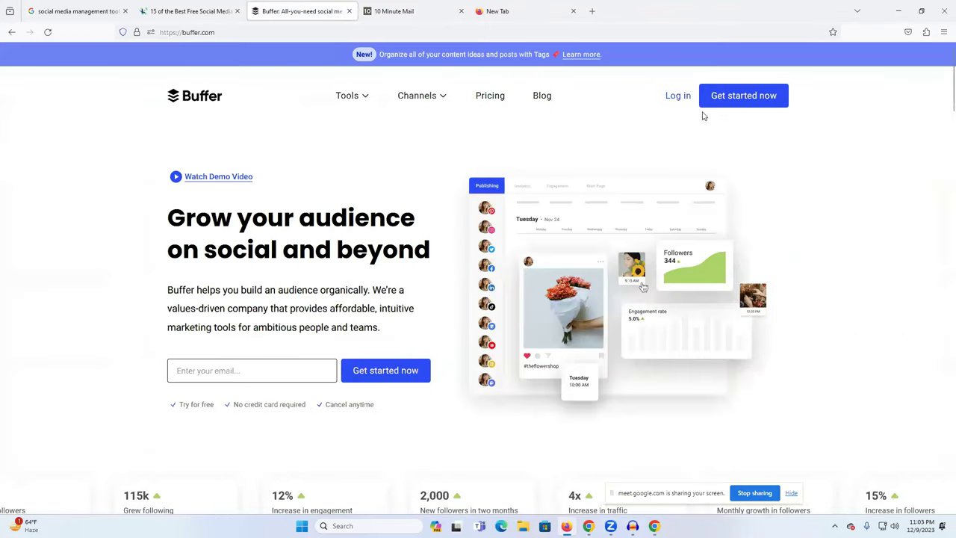
# Start a Buffer sign-up and replace the prefilled e-mail with the copied temporary address.
pyautogui.click(758, 108)
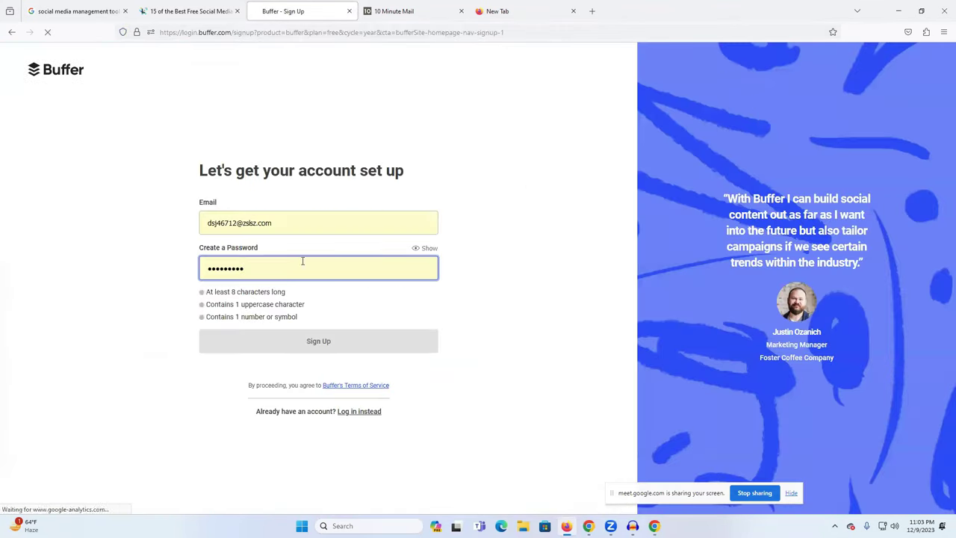
pyautogui.hotkey('ctrl', 'a')
pyautogui.hotkey('ctrl', 'v')
pyautogui.click(149, 295)
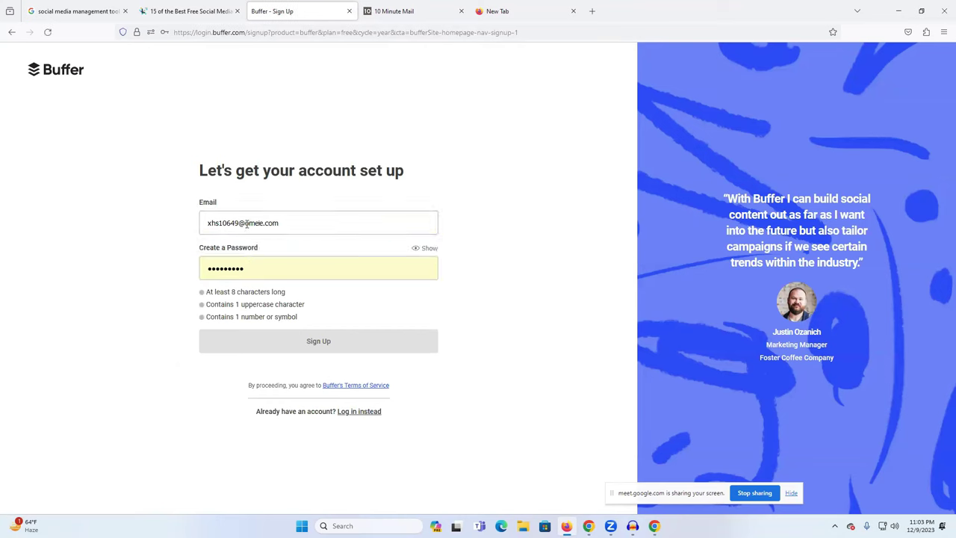
pyautogui.moveTo(246, 224); pyautogui.dragTo(216, 224)
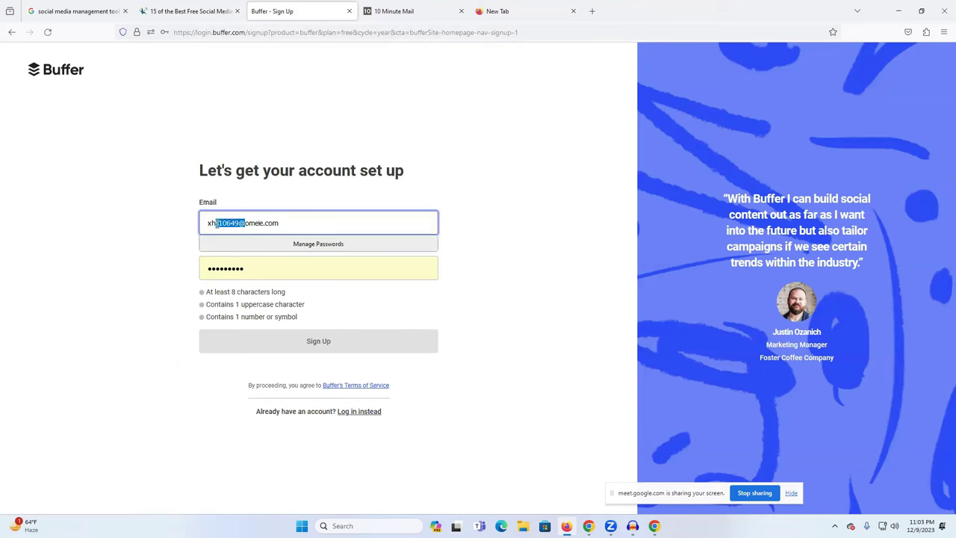
# Enter the account password with an added uppercase letter, submit the sign-up and skip the starting selection.
pyautogui.click(226, 274)
pyautogui.hotkey('ctrl', 'a')
pyautogui.hotkey('ctrl', 'v')
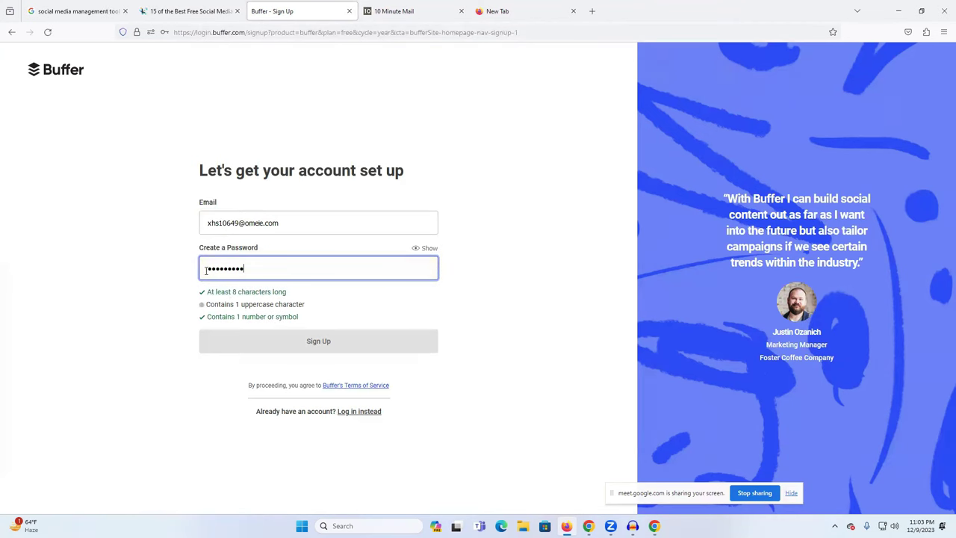
pyautogui.write('A')
pyautogui.click(270, 342)
pyautogui.click(169, 138)
pyautogui.click(263, 157)
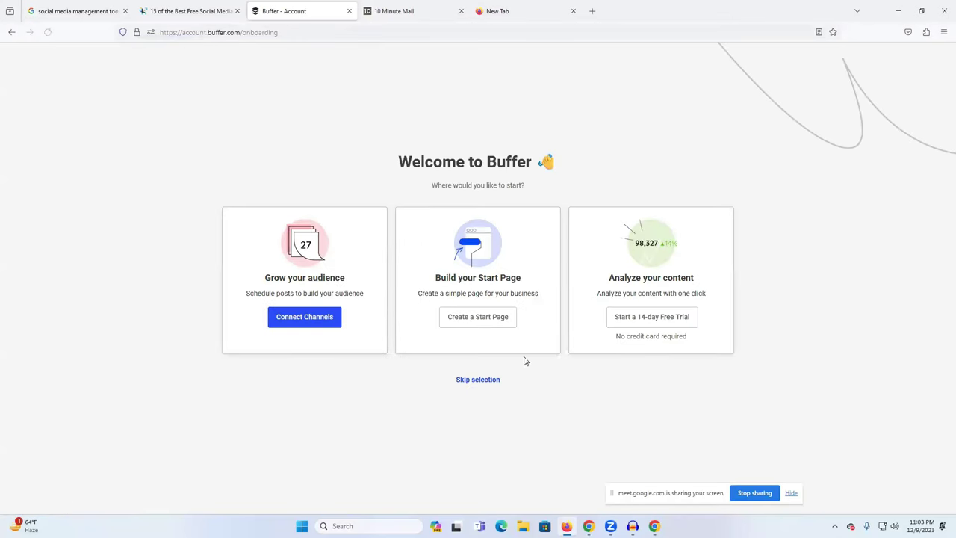
pyautogui.click(475, 382)
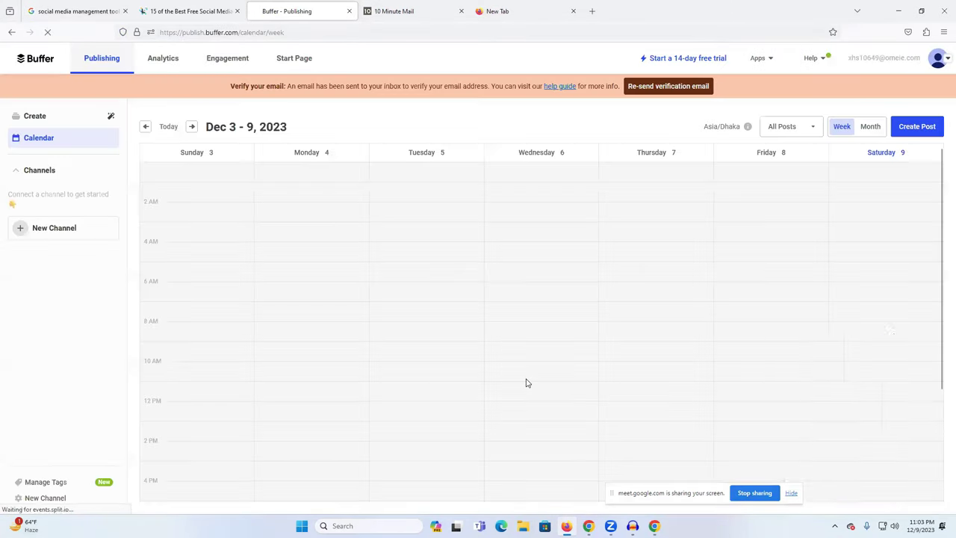
# Check the temporary mailbox for Buffer's verification e-mail and return to the publishing calendar.
pyautogui.click(394, 10)
pyautogui.scroll(-5, 448, 370)
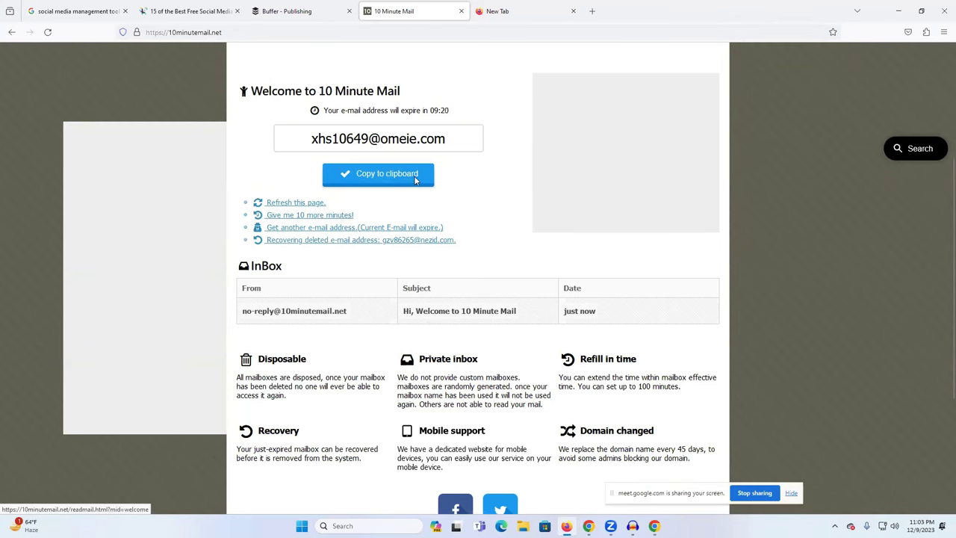
pyautogui.click(318, 10)
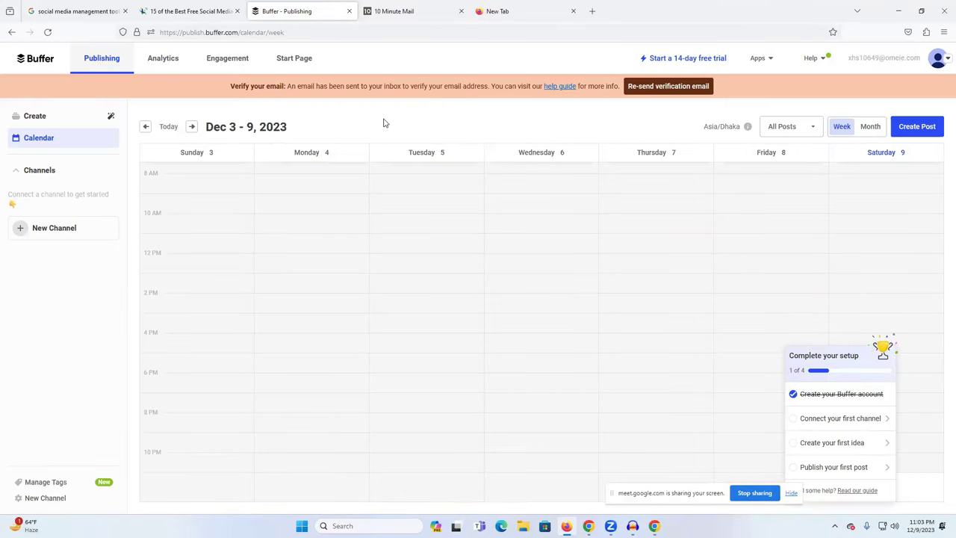
pyautogui.scroll(3, 640, 207)
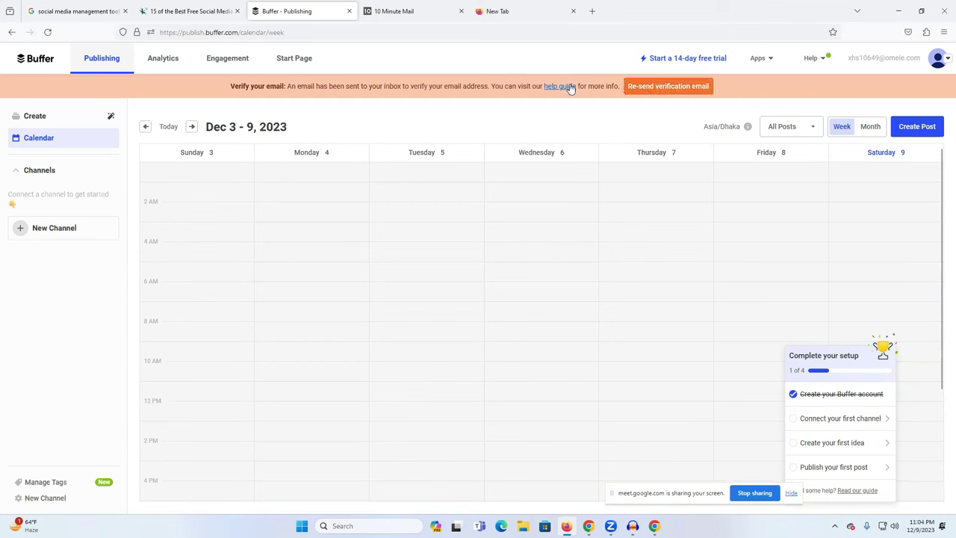
# Try to re-send the verification e-mail and check the temporary inbox for it again.
pyautogui.click(655, 91)
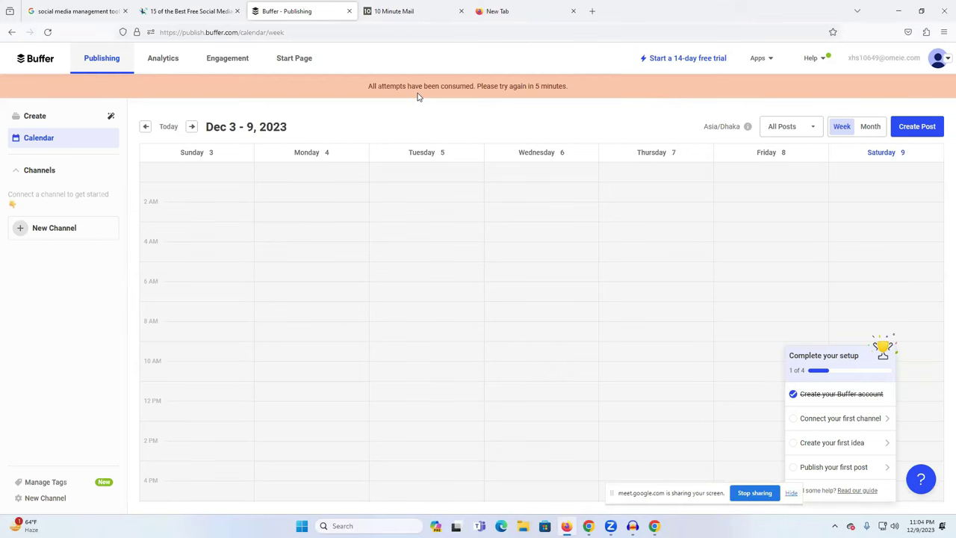
pyautogui.click(423, 9)
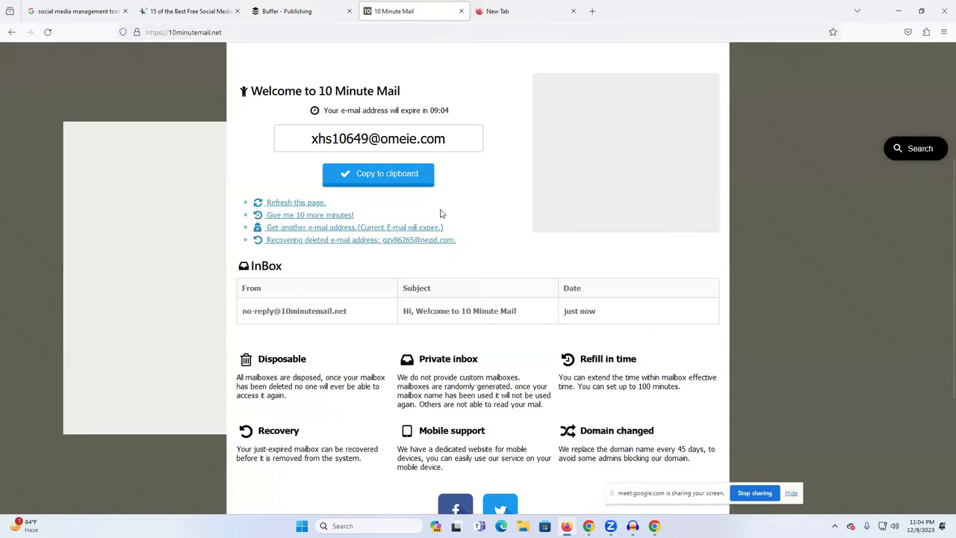
pyautogui.scroll(-3, 495, 331)
pyautogui.scroll(3, 503, 334)
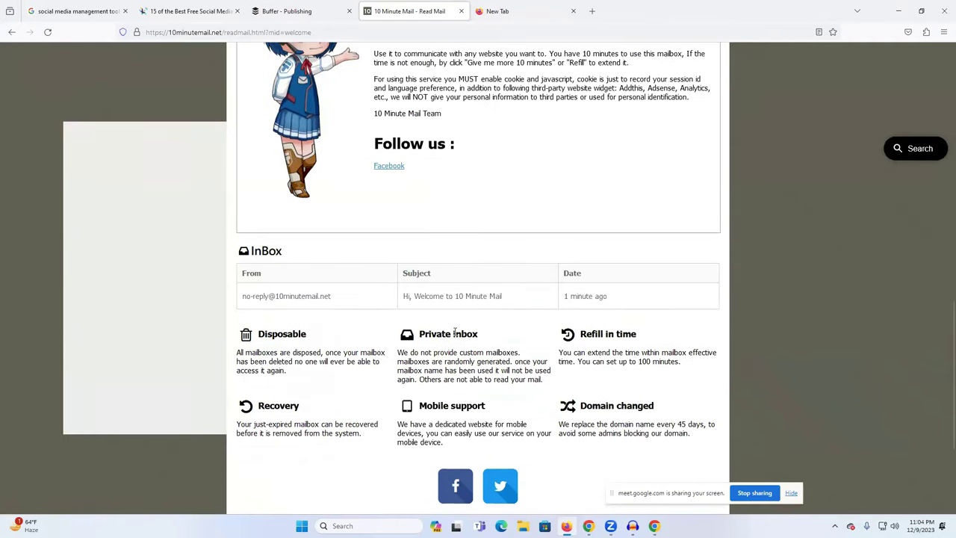
pyautogui.click(283, 9)
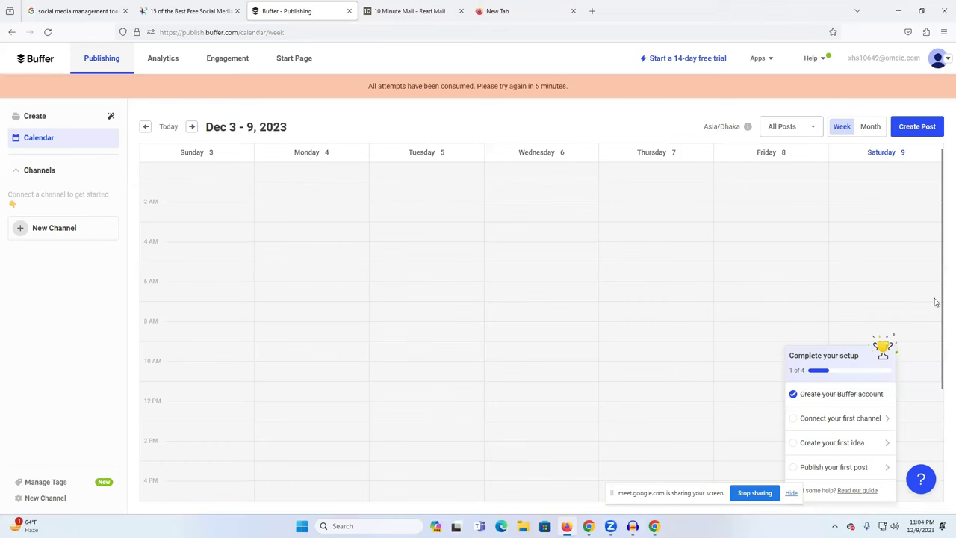
# Open the page for connecting a new channel and start connecting Facebook with the Facebook Page account type.
pyautogui.click(57, 231)
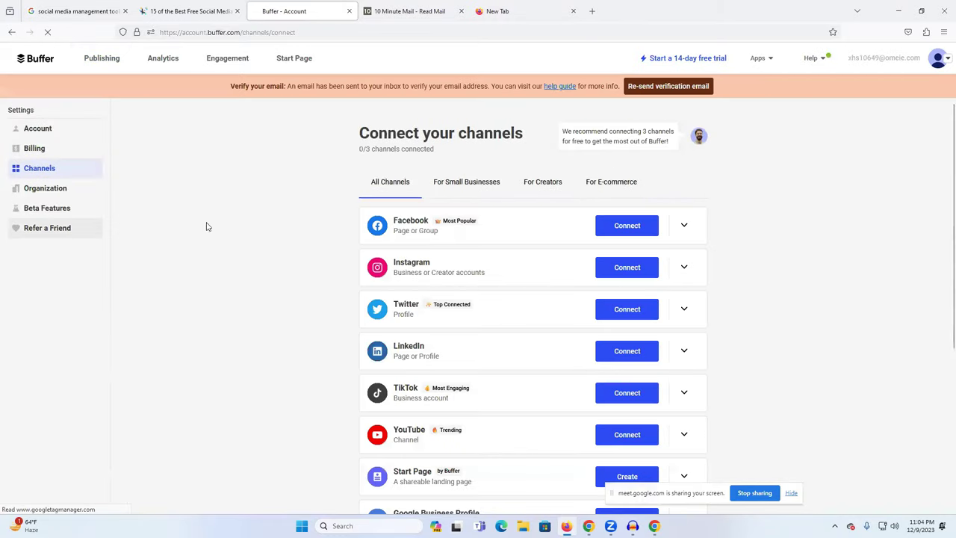
pyautogui.scroll(-2, 572, 284)
pyautogui.scroll(1, 657, 222)
pyautogui.click(635, 174)
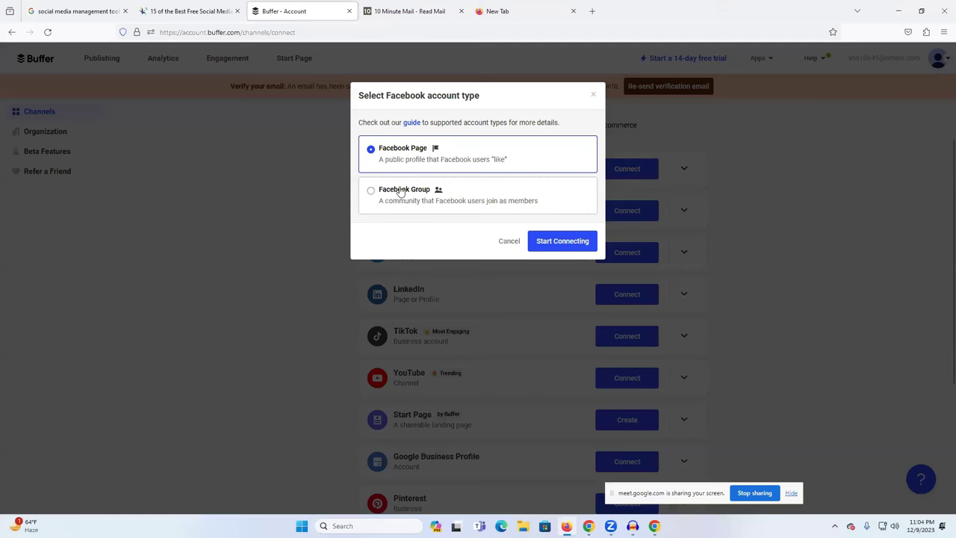
pyautogui.click(561, 245)
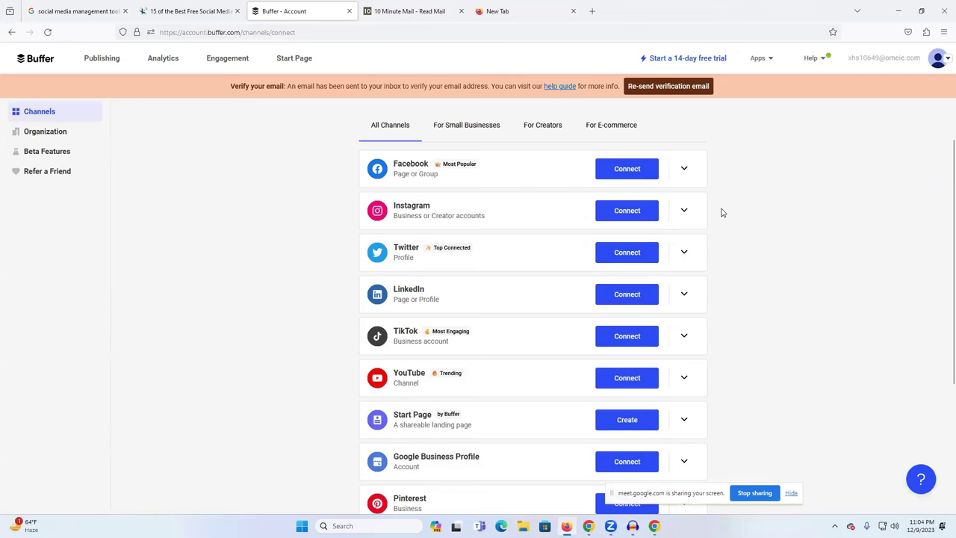
# Add the "Love boy" Facebook Page to Buffer as a channel and dismiss the confirmation messages.
pyautogui.click(624, 168)
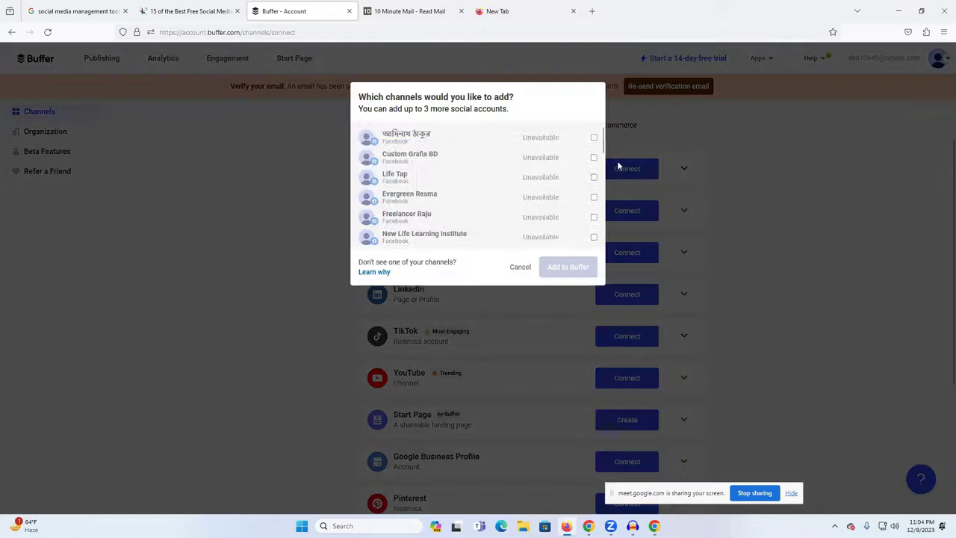
pyautogui.scroll(-10, 427, 213)
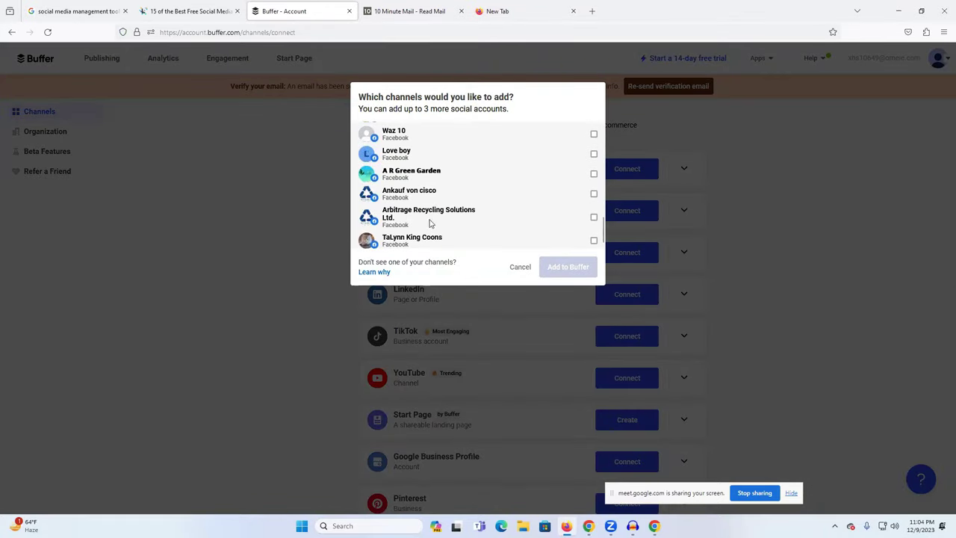
pyautogui.scroll(1, 424, 198)
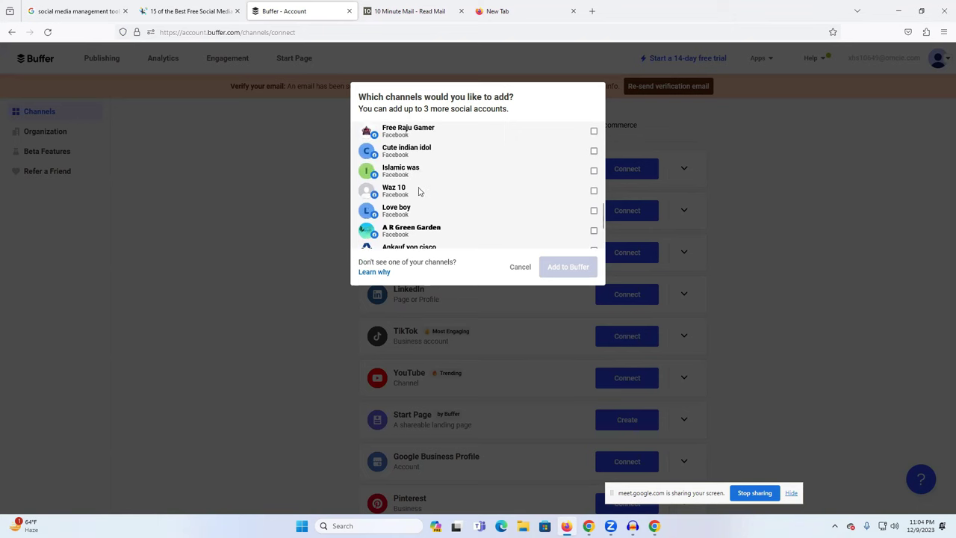
pyautogui.click(441, 213)
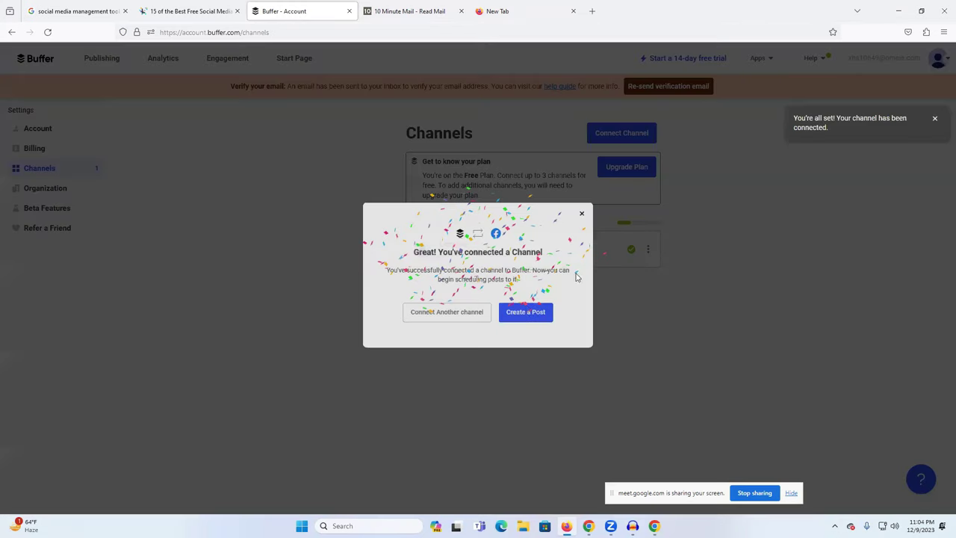
pyautogui.click(590, 208)
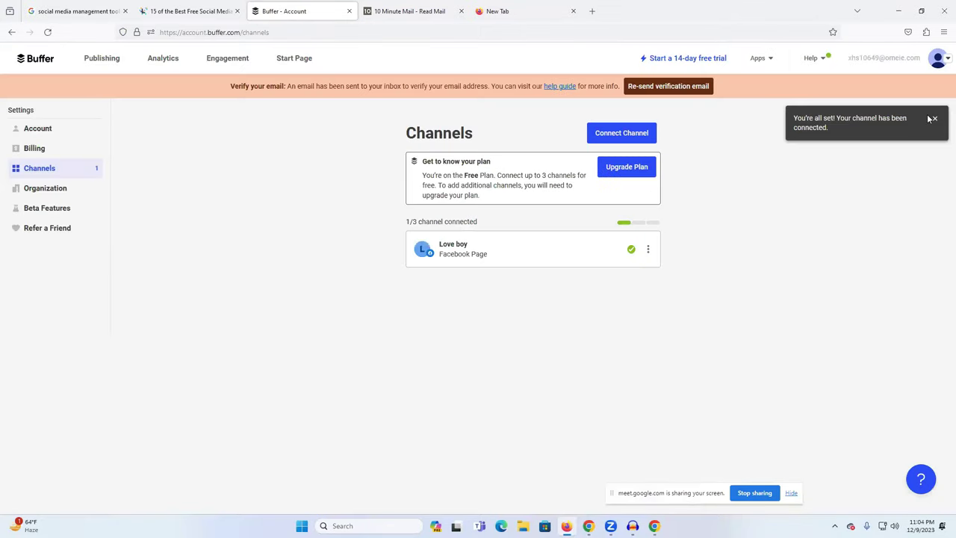
pyautogui.click(934, 120)
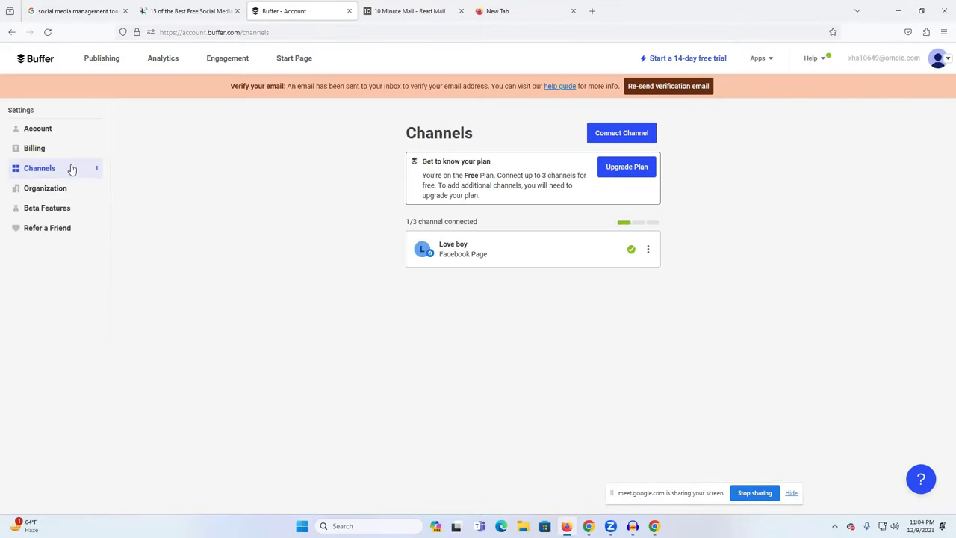
# Look through the connectable channels and the Account, Refer a Friend, Beta Features, Organization and Channels settings.
pyautogui.click(609, 136)
pyautogui.scroll(-3, 605, 432)
pyautogui.scroll(3, 683, 351)
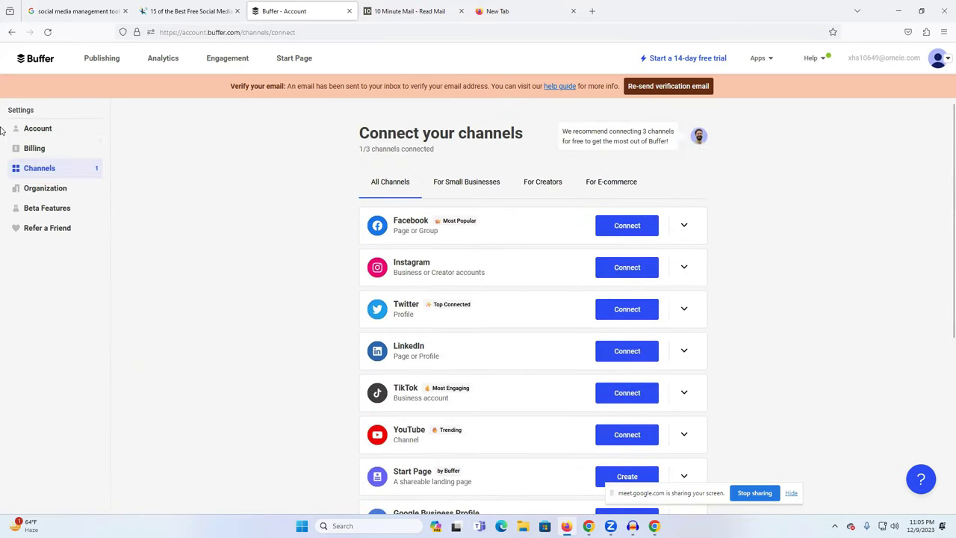
pyautogui.click(44, 131)
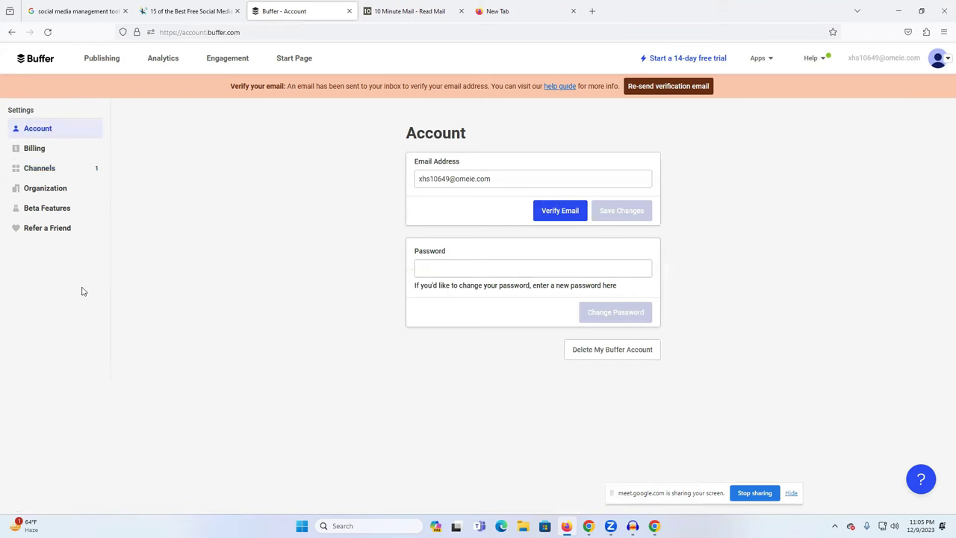
pyautogui.click(49, 227)
pyautogui.click(49, 205)
pyautogui.click(45, 188)
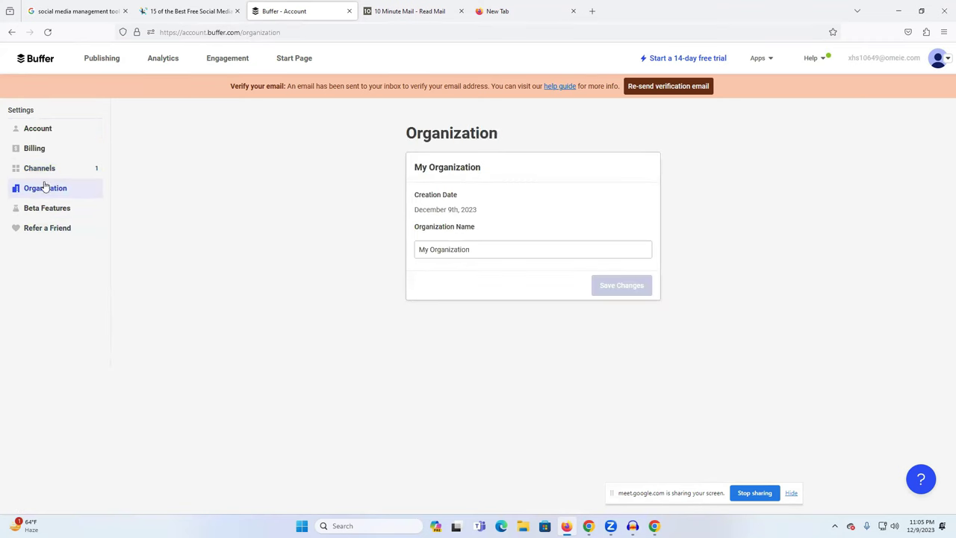
pyautogui.click(41, 171)
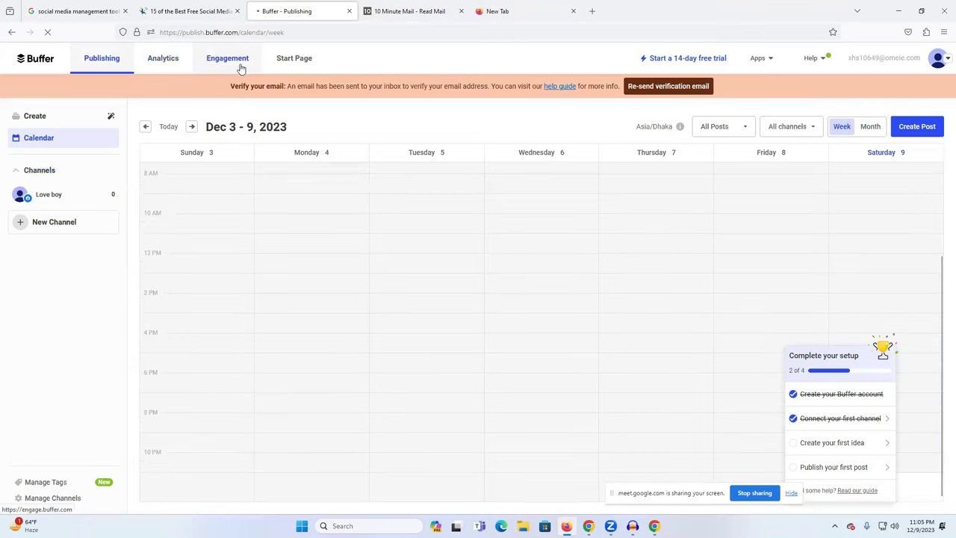
# Try to open the Engagement page, close the empty browser tab and return to the publishing calendar.
pyautogui.click(235, 68)
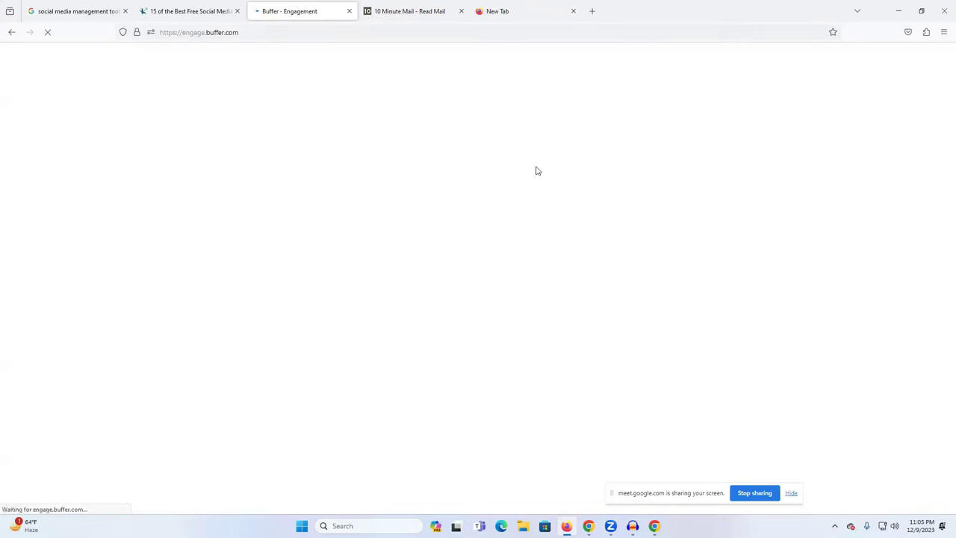
pyautogui.click(188, 11)
pyautogui.click(290, 6)
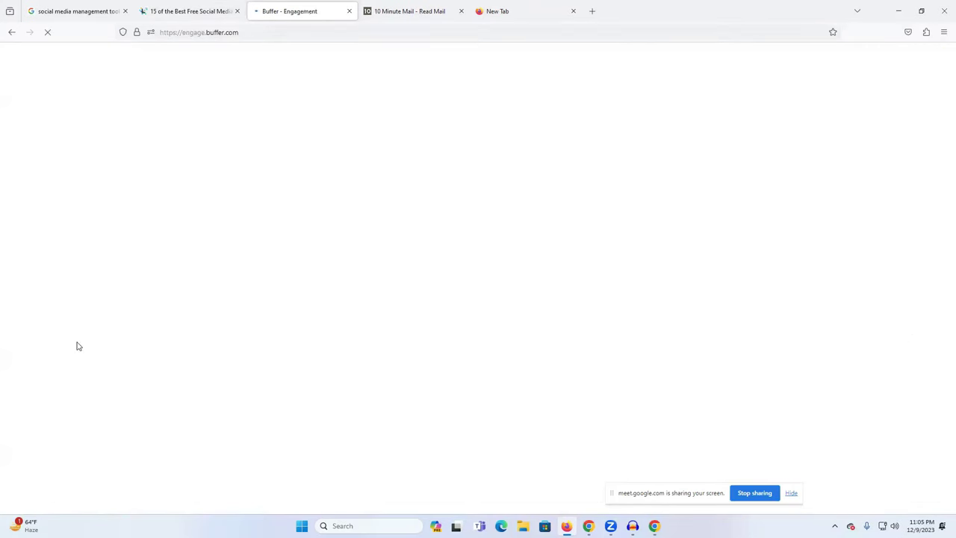
pyautogui.click(447, 11)
pyautogui.click(523, 10)
pyautogui.click(573, 10)
pyautogui.click(263, 6)
pyautogui.click(375, 6)
pyautogui.click(286, 7)
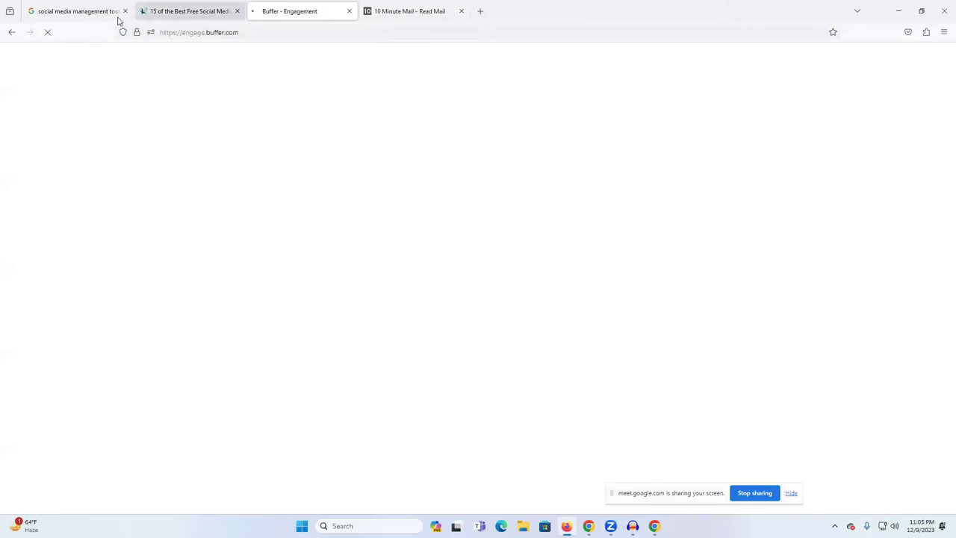
pyautogui.click(11, 33)
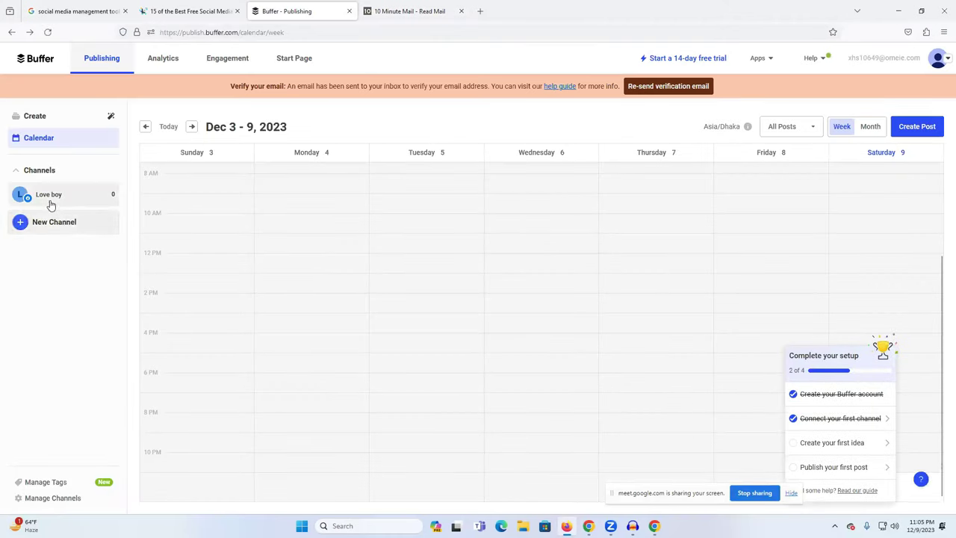
# Open the "Love boy" channel's queue and look over its daily posting slots.
pyautogui.click(59, 203)
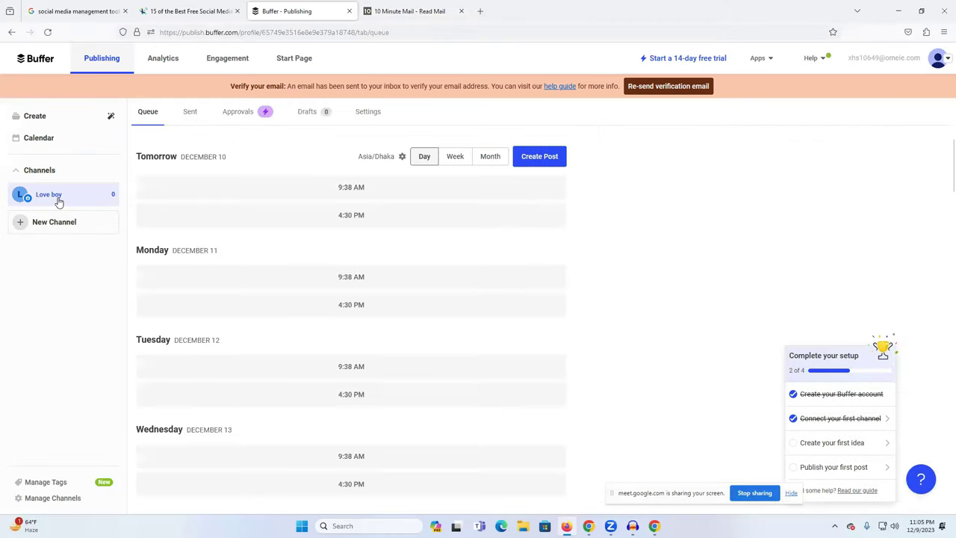
pyautogui.scroll(-2, 587, 307)
pyautogui.scroll(2, 326, 266)
pyautogui.scroll(-2, 262, 328)
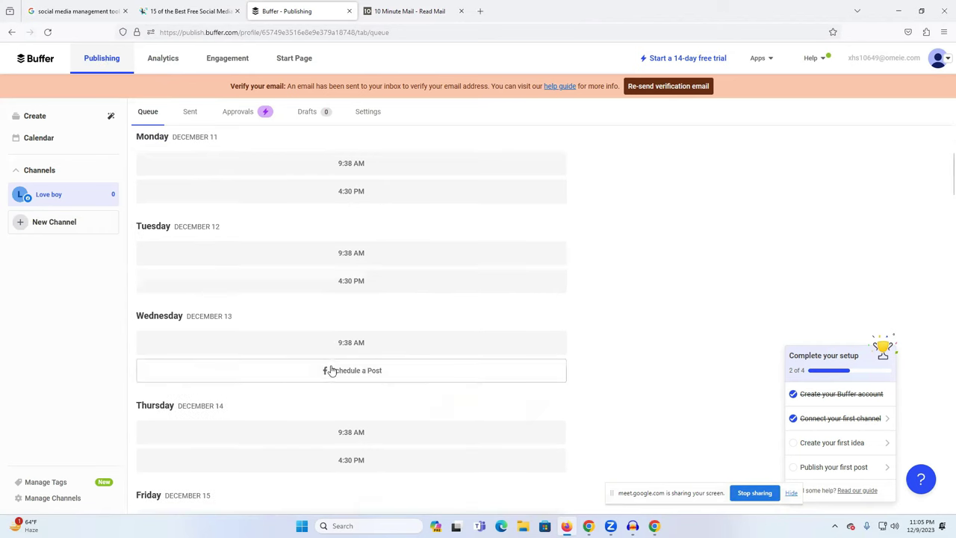
# Start a new post for the December 15, 9:38 AM slot in the queue and dismiss the AI Assistant introduction.
pyautogui.scroll(-2, 316, 371)
pyautogui.scroll(-2, 305, 393)
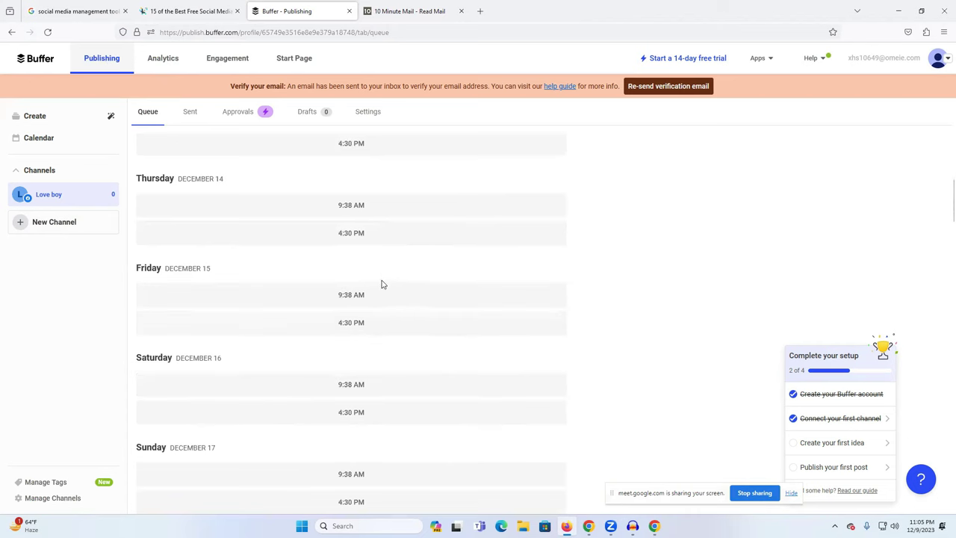
pyautogui.moveTo(384, 331)
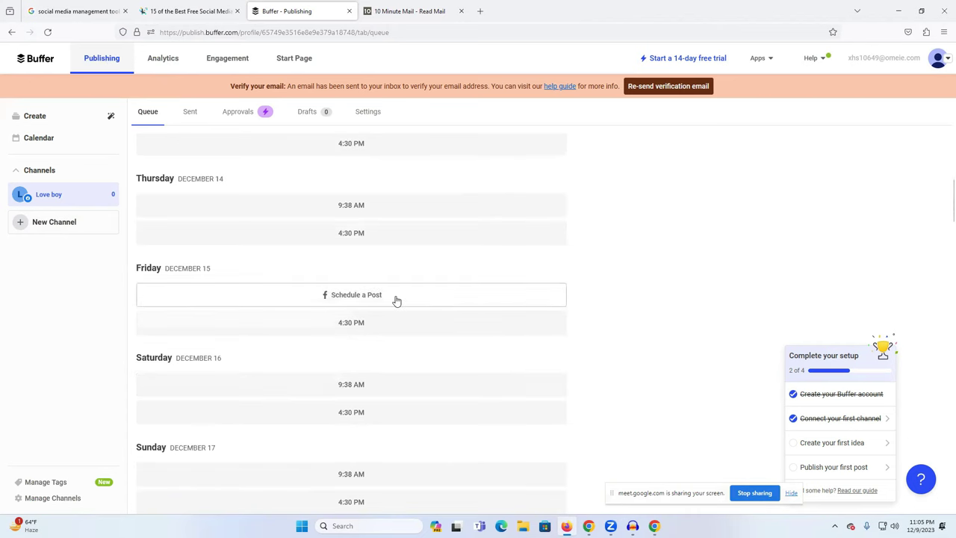
pyautogui.click(403, 298)
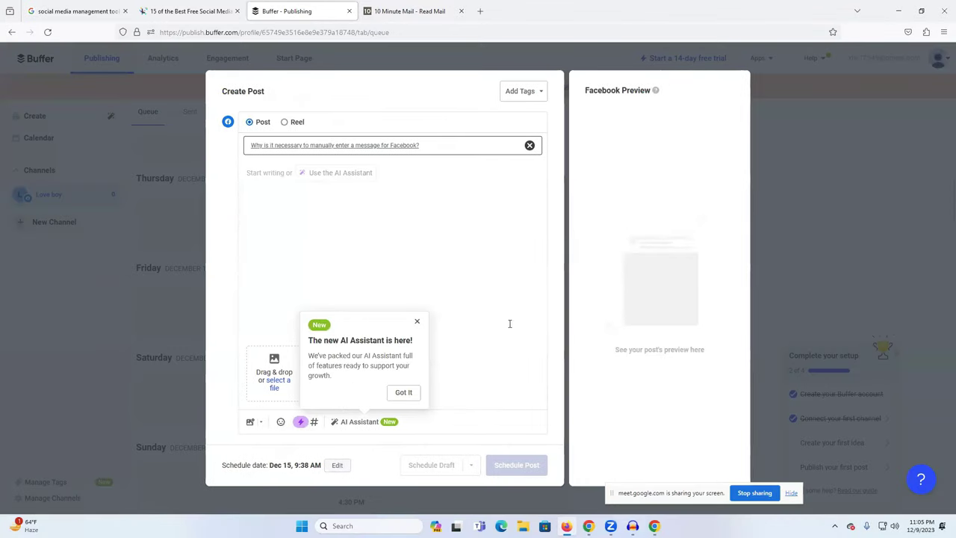
pyautogui.click(403, 393)
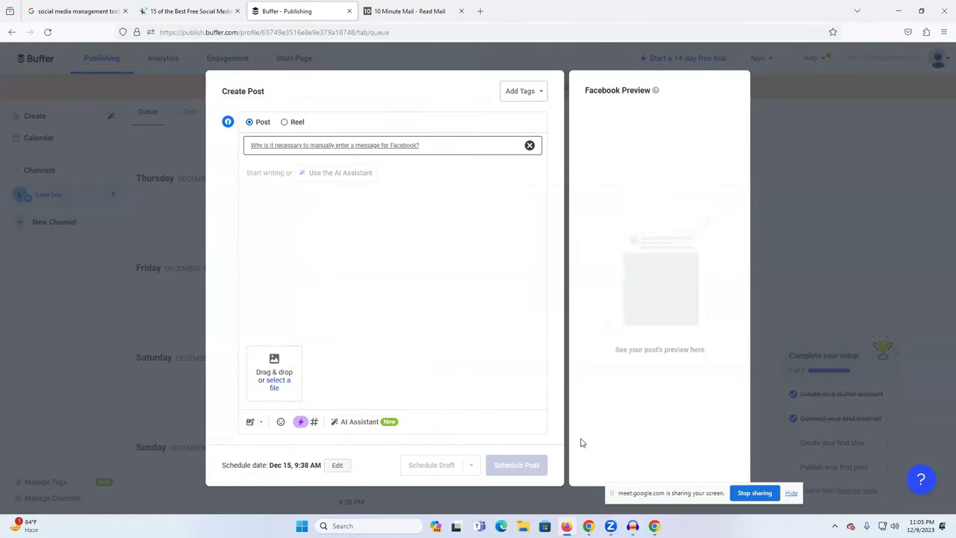
# Attach the image "Copy of করুন (7)", write "hello" as the post text, schedule the post and dismiss the notification.
pyautogui.click(278, 388)
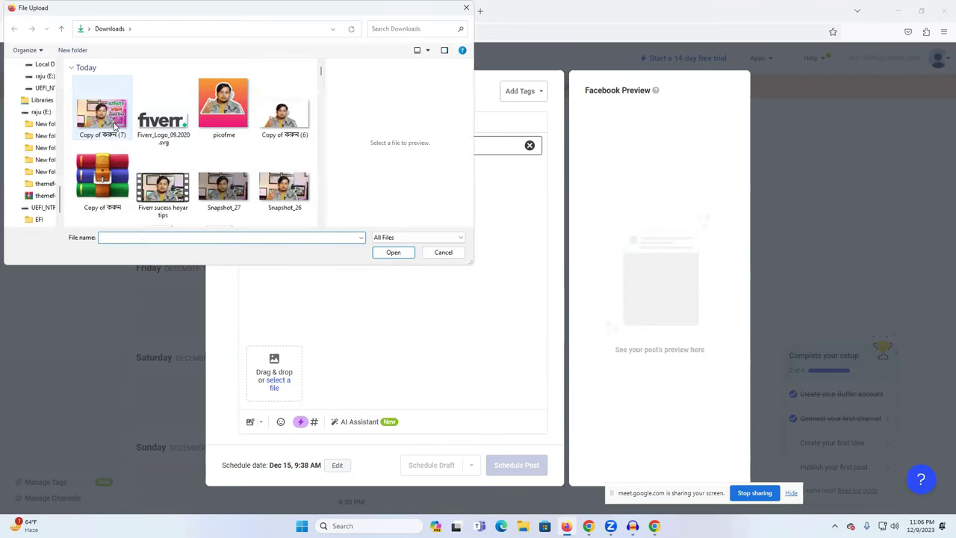
pyautogui.click(103, 112)
pyautogui.click(393, 251)
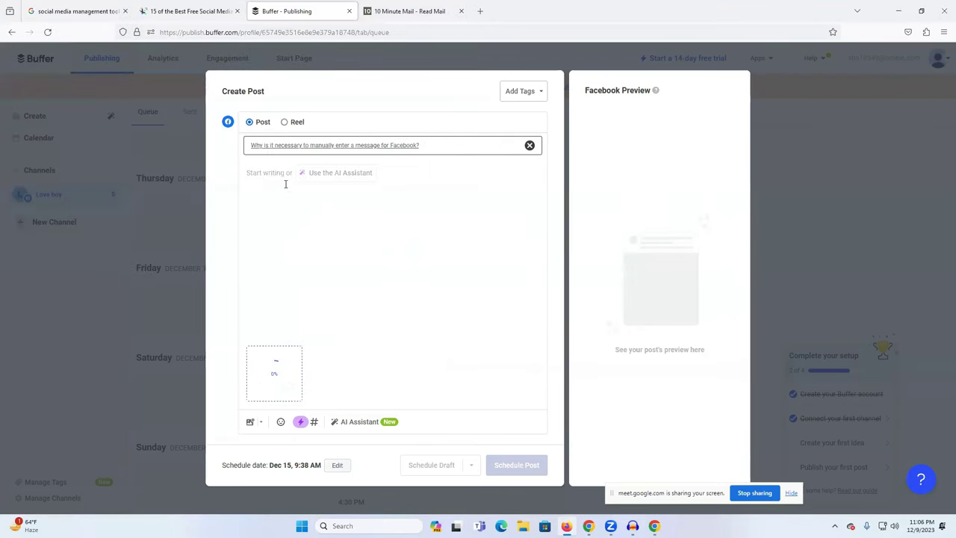
pyautogui.write('hello')
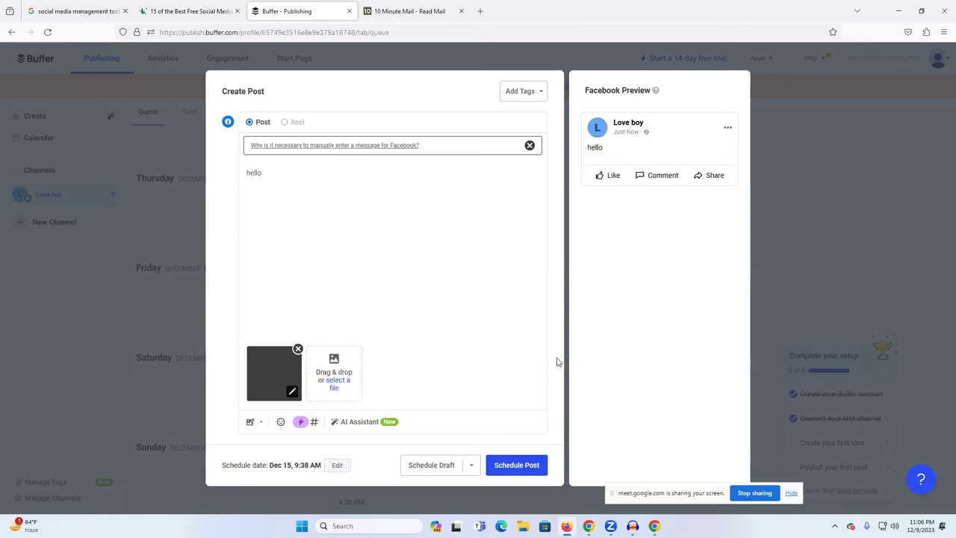
pyautogui.click(526, 466)
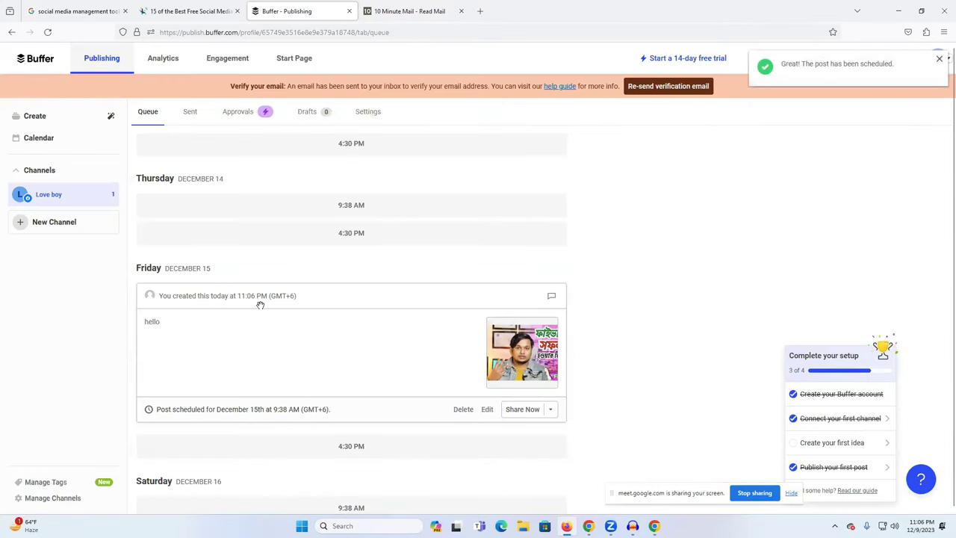
pyautogui.click(939, 60)
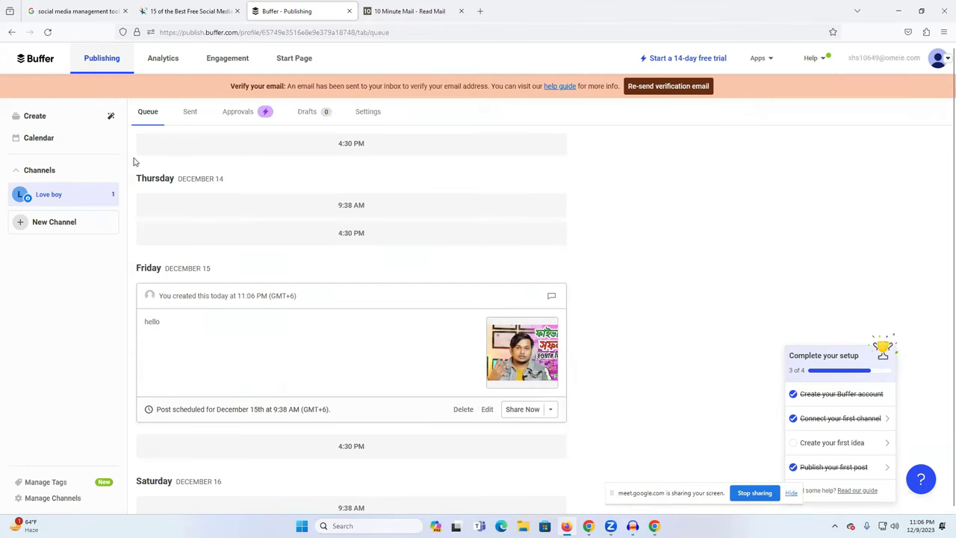
# Start another post from the publishing calendar and attach the image "Untitled design (10)" from Downloads.
pyautogui.click(40, 133)
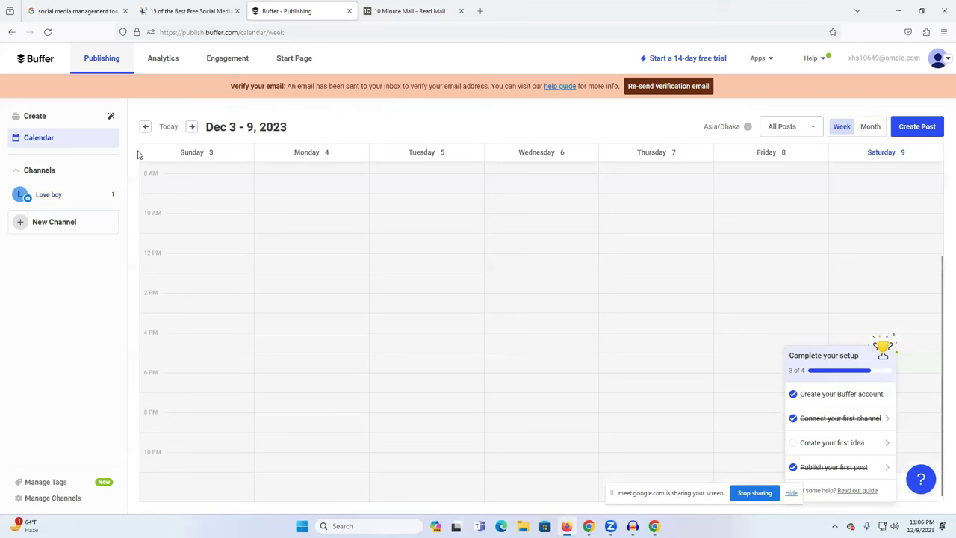
pyautogui.click(913, 130)
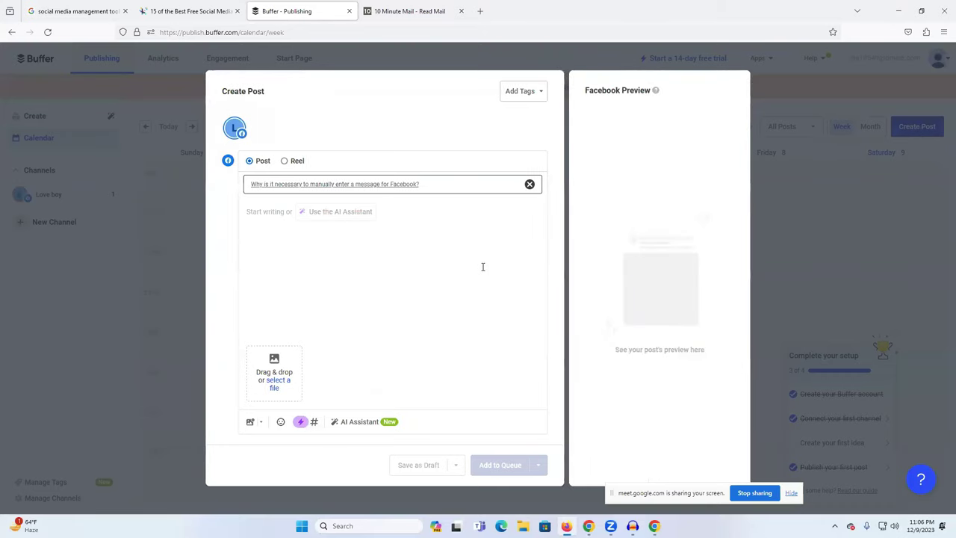
pyautogui.click(277, 381)
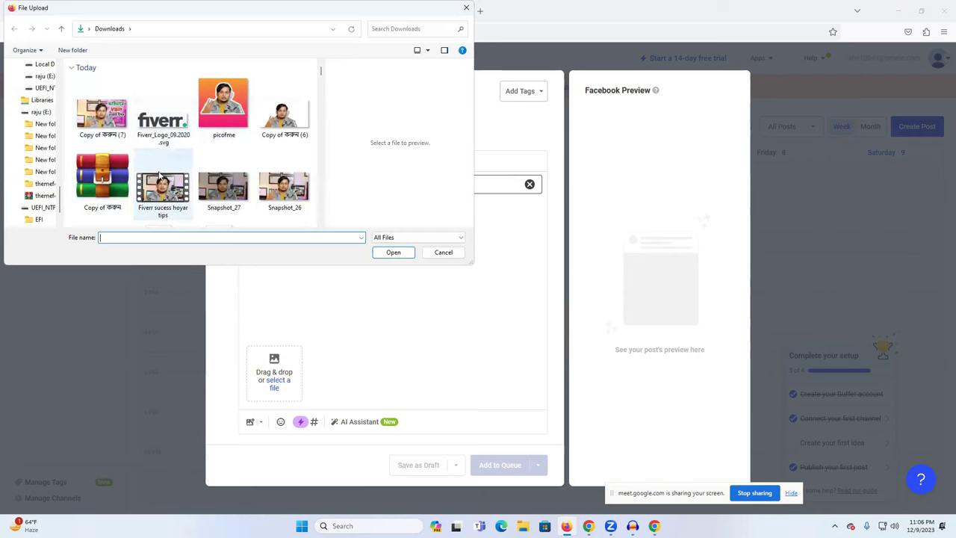
pyautogui.scroll(-5, 187, 179)
pyautogui.scroll(-3, 245, 182)
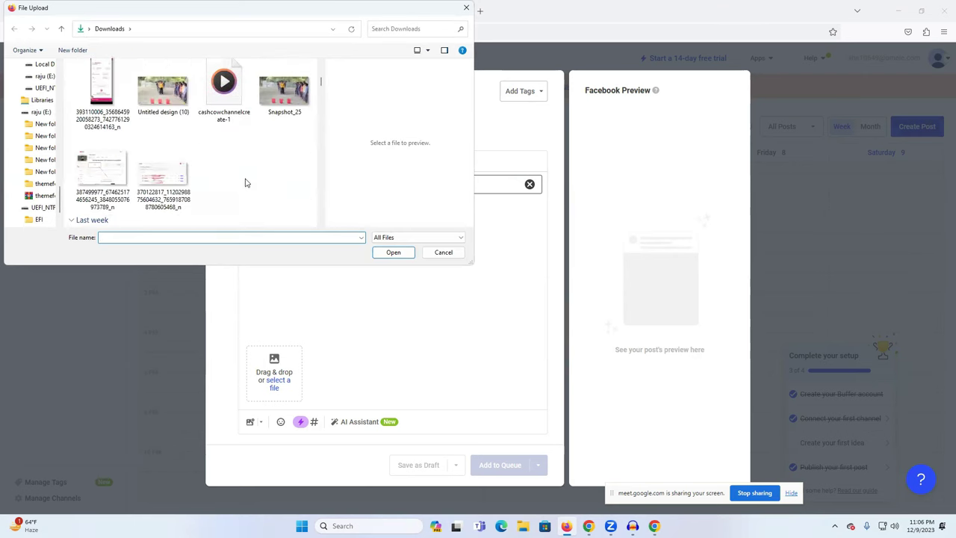
pyautogui.click(180, 100)
pyautogui.click(392, 252)
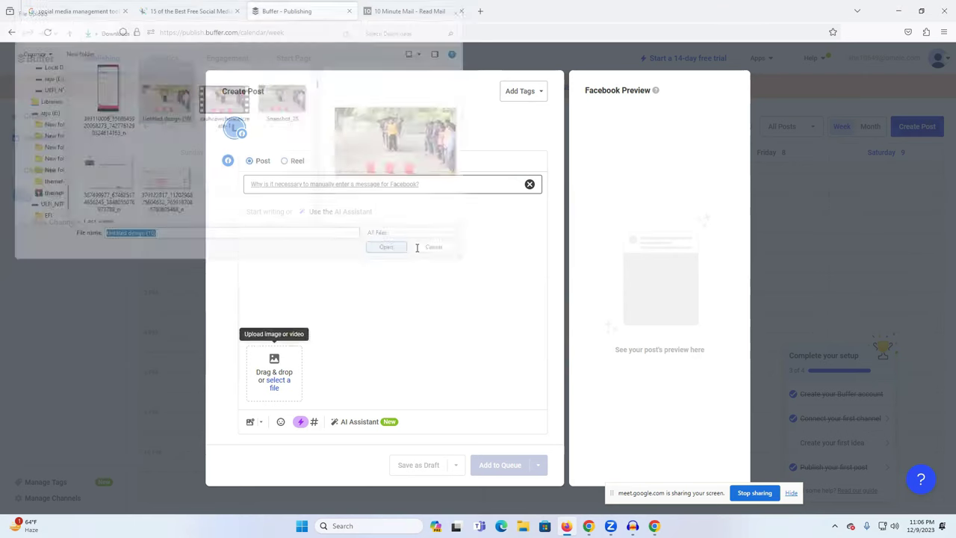
# Enter "fgfgfgfgfg ghfghghghggdfdf dfgfgf" as the text of the new post.
pyautogui.click(249, 211)
pyautogui.write('fgfg')
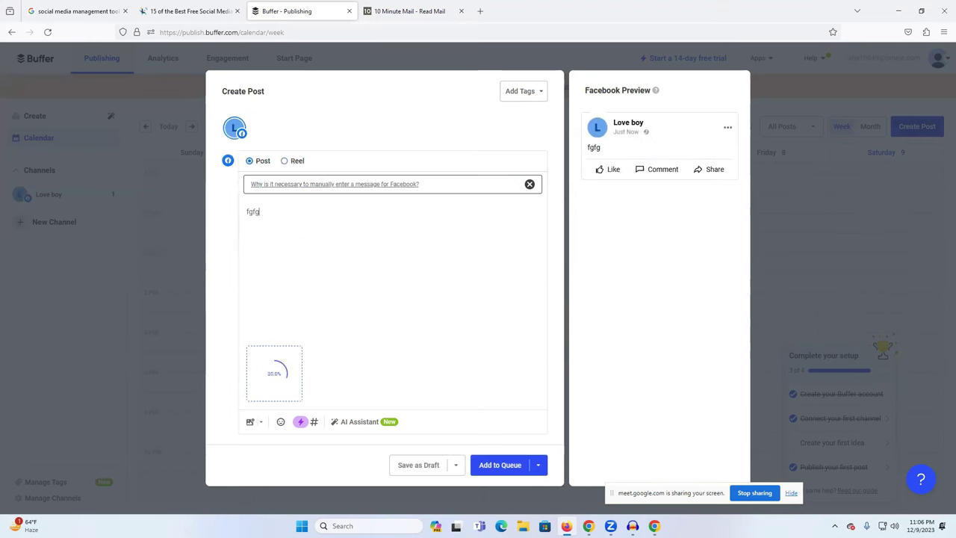
pyautogui.write('fgfgfg ghfghghggdfdf dfgfgf')
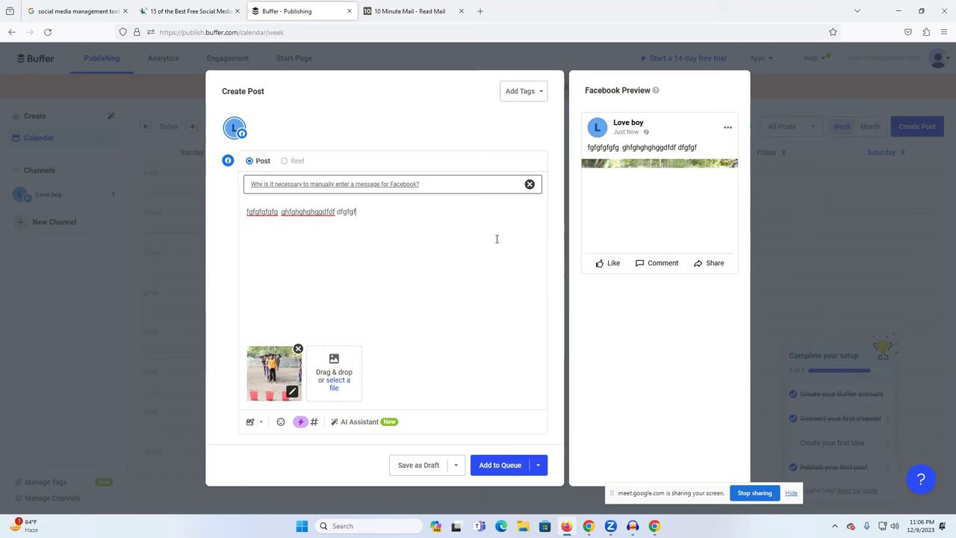
# Schedule the post for December 30, 2023 at 03:10 PM instead of adding it to the queue.
pyautogui.click(540, 467)
pyautogui.scroll(-1, 662, 342)
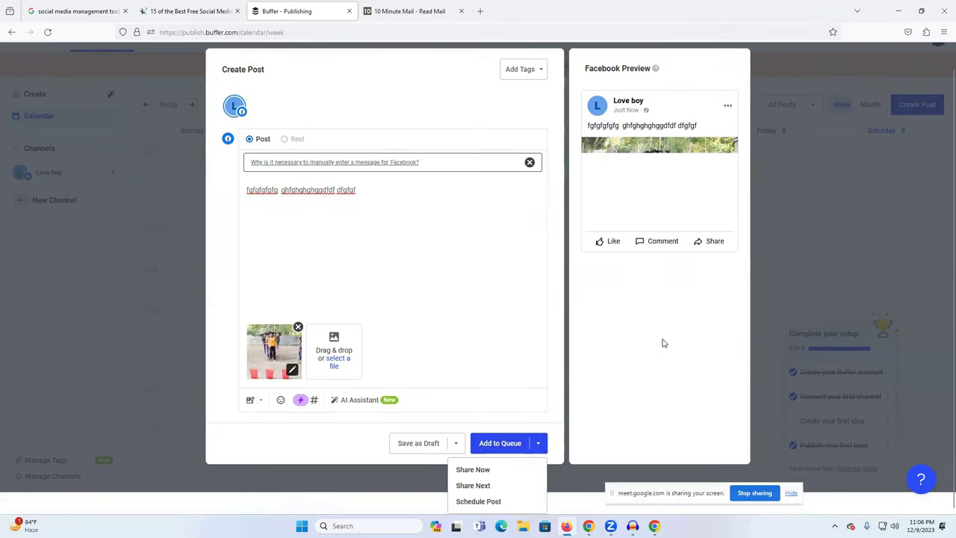
pyautogui.click(527, 500)
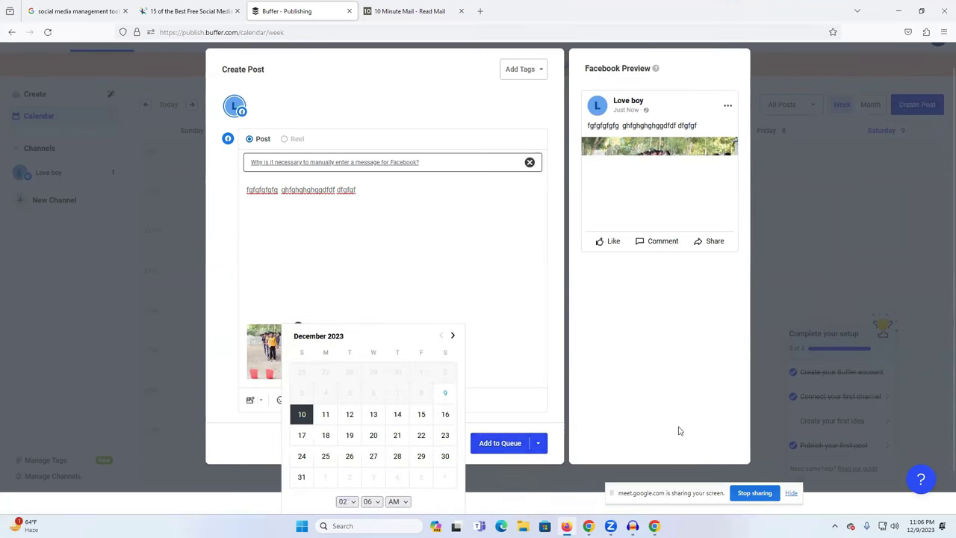
pyautogui.click(446, 458)
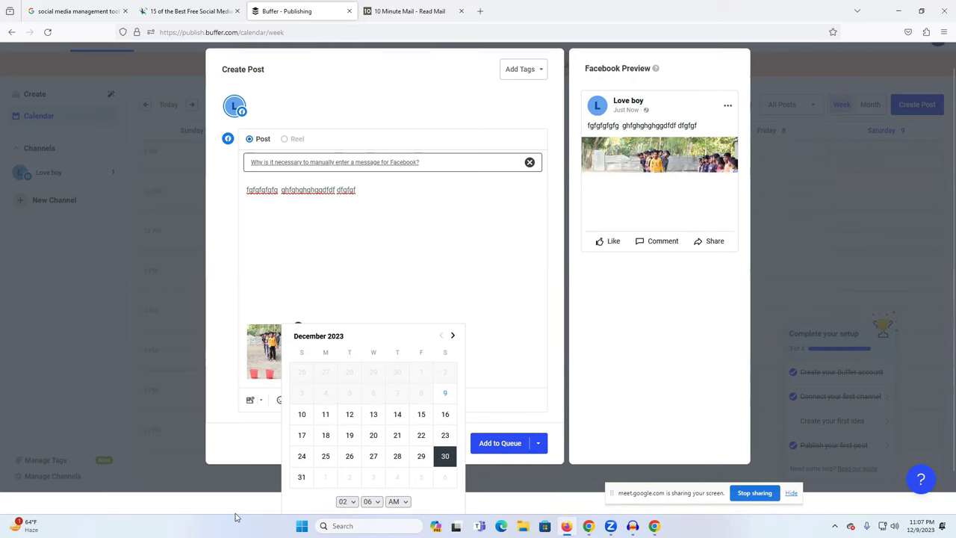
pyautogui.click(347, 506)
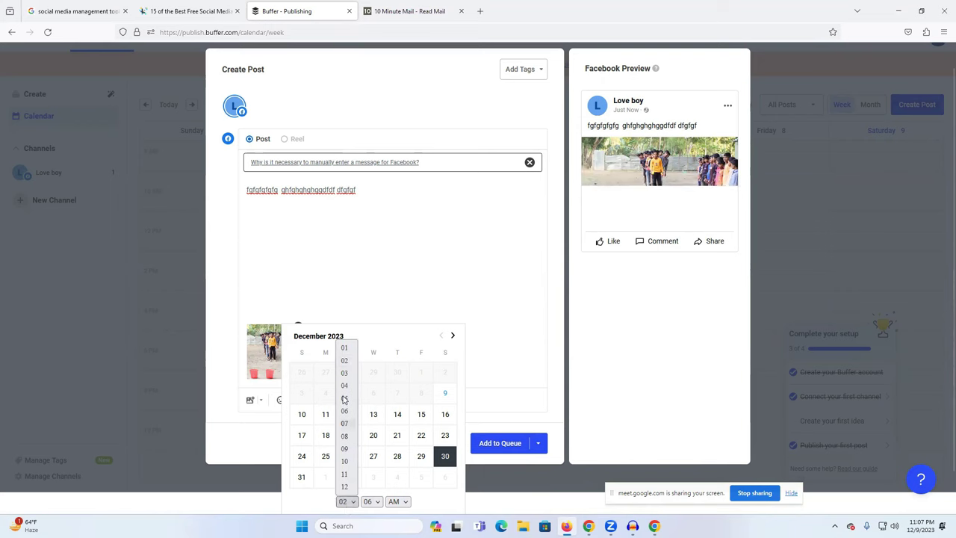
pyautogui.click(344, 373)
pyautogui.click(373, 501)
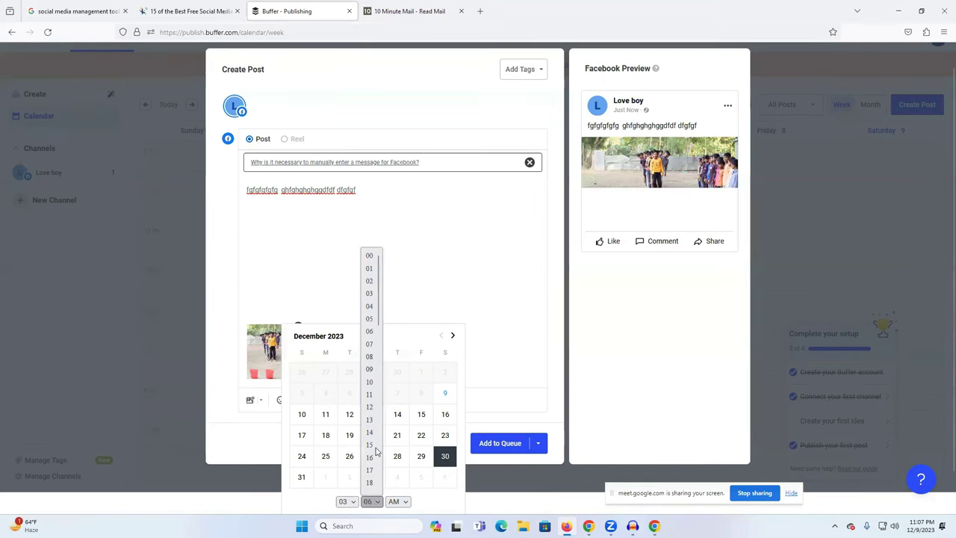
pyautogui.click(371, 496)
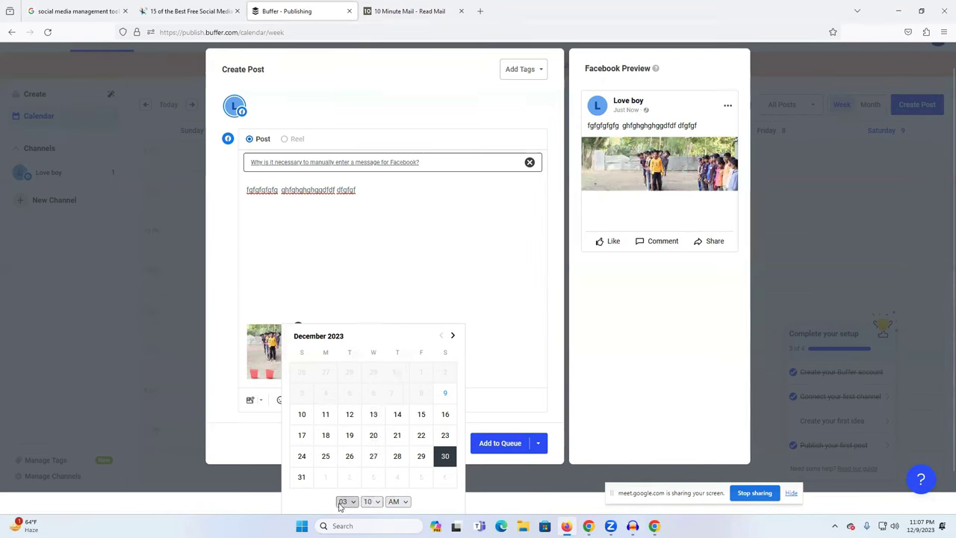
pyautogui.click(397, 501)
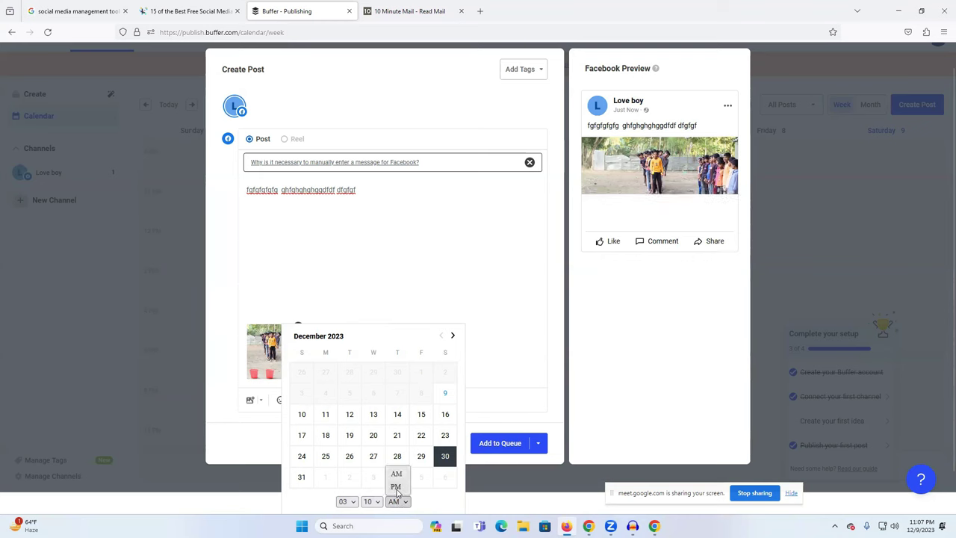
pyautogui.click(396, 487)
pyautogui.scroll(-1, 342, 459)
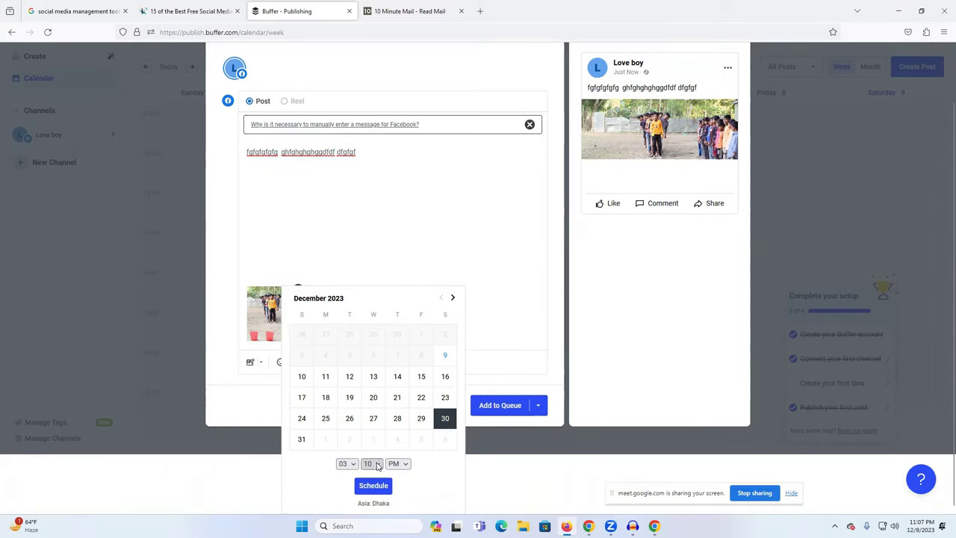
pyautogui.click(373, 485)
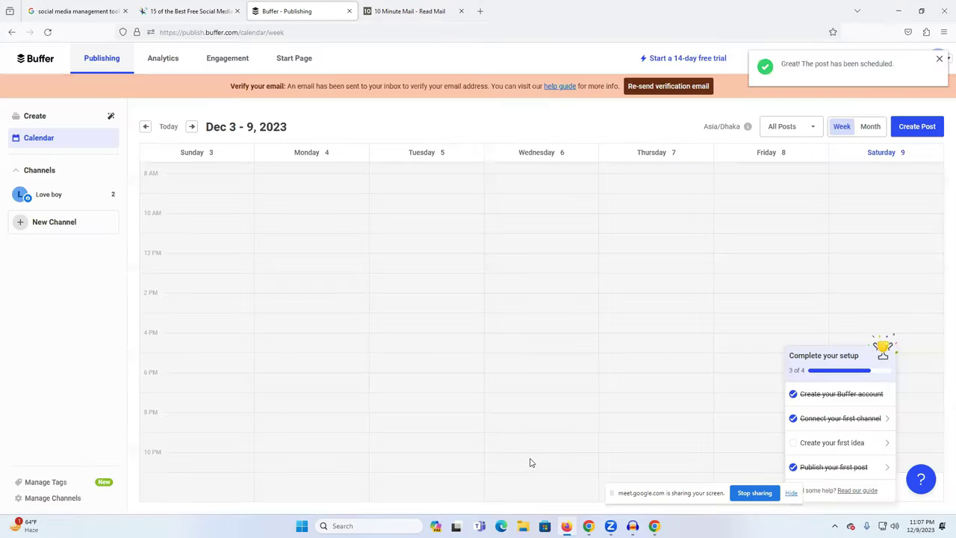
# Open the "Love boy" channel's queue and check the post scheduled for December 30.
pyautogui.click(62, 197)
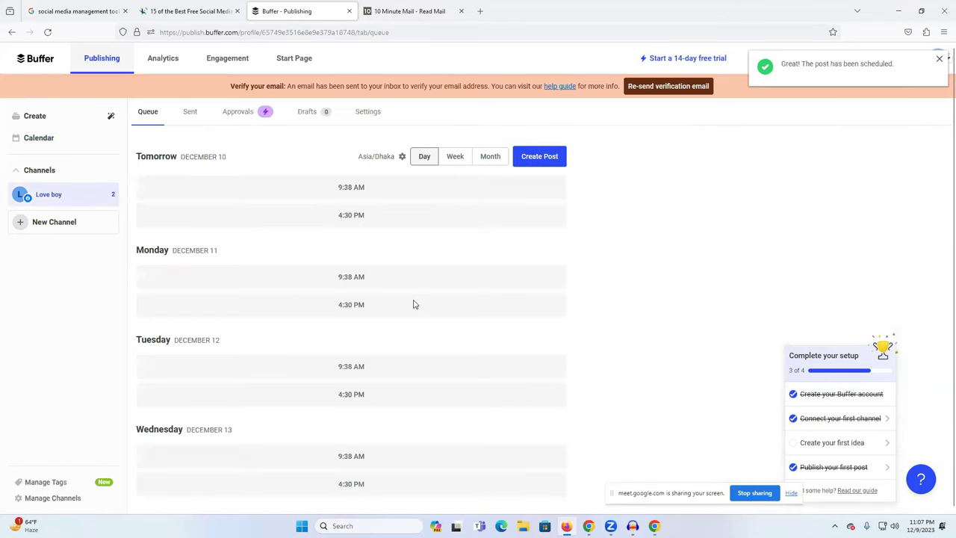
pyautogui.scroll(-15, 415, 304)
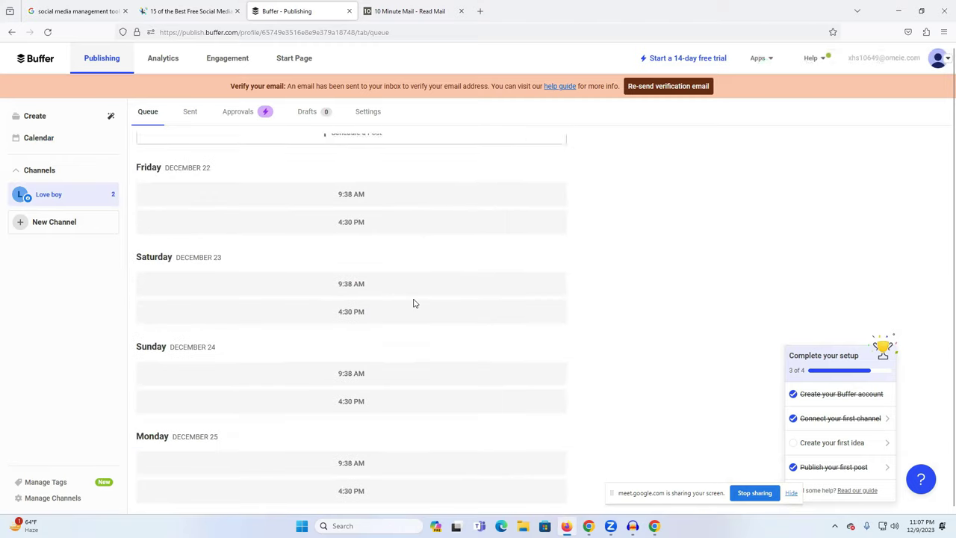
pyautogui.scroll(-4, 410, 310)
pyautogui.scroll(-3, 216, 348)
pyautogui.scroll(-3, 314, 346)
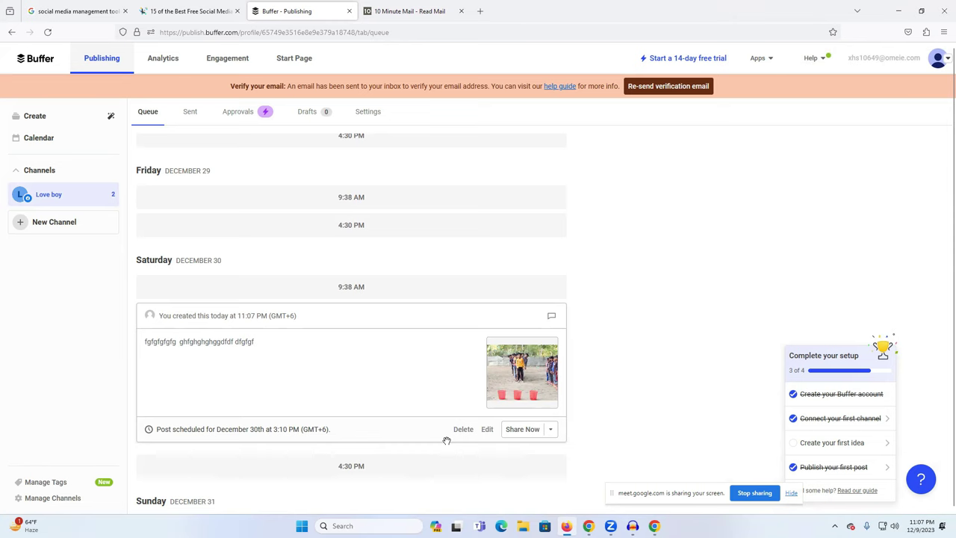
pyautogui.scroll(10, 446, 441)
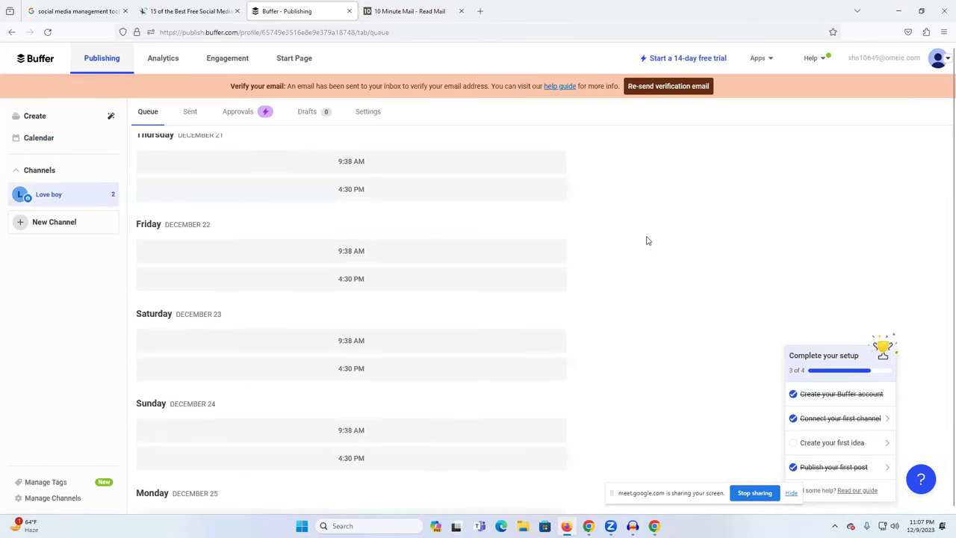
# Look at the Content ideas page and the account's Channels settings.
pyautogui.click(37, 114)
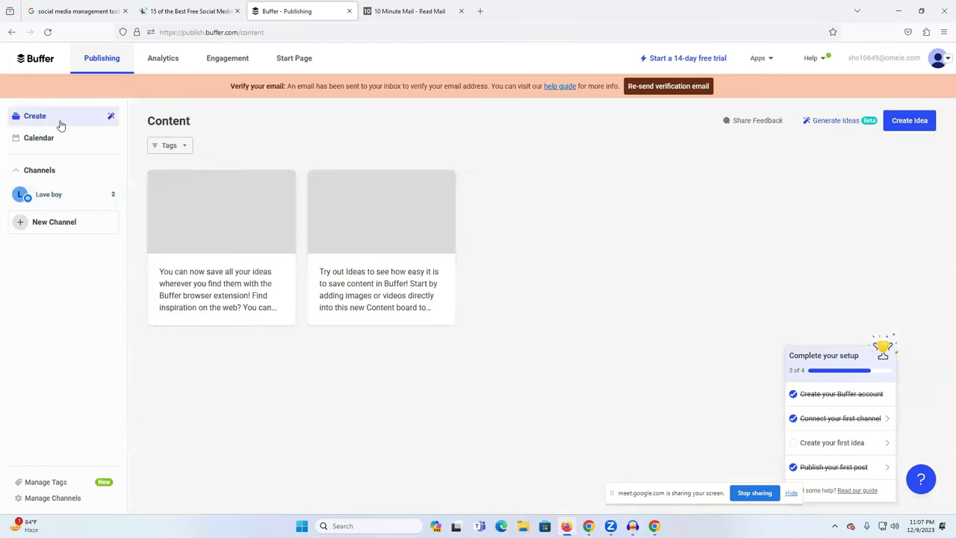
pyautogui.click(53, 178)
pyautogui.click(62, 196)
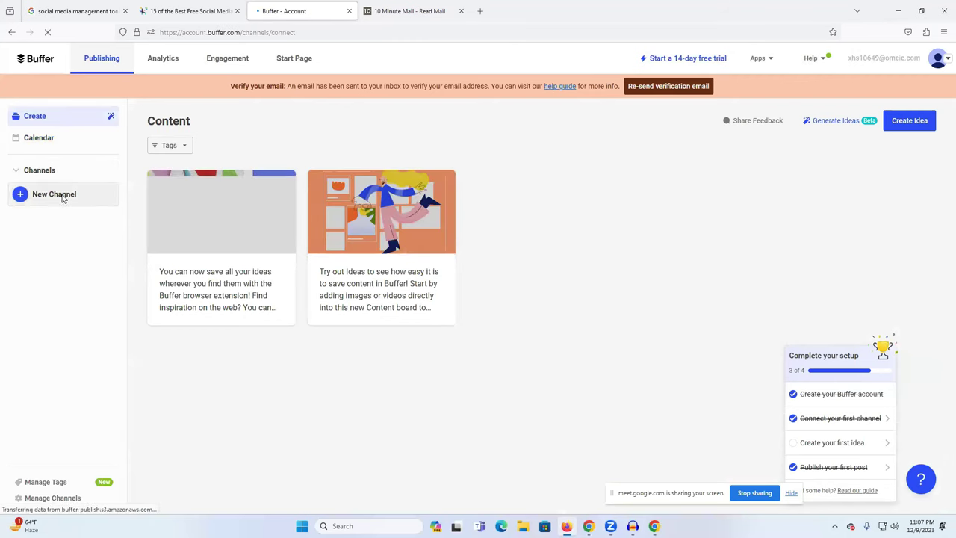
pyautogui.click(39, 143)
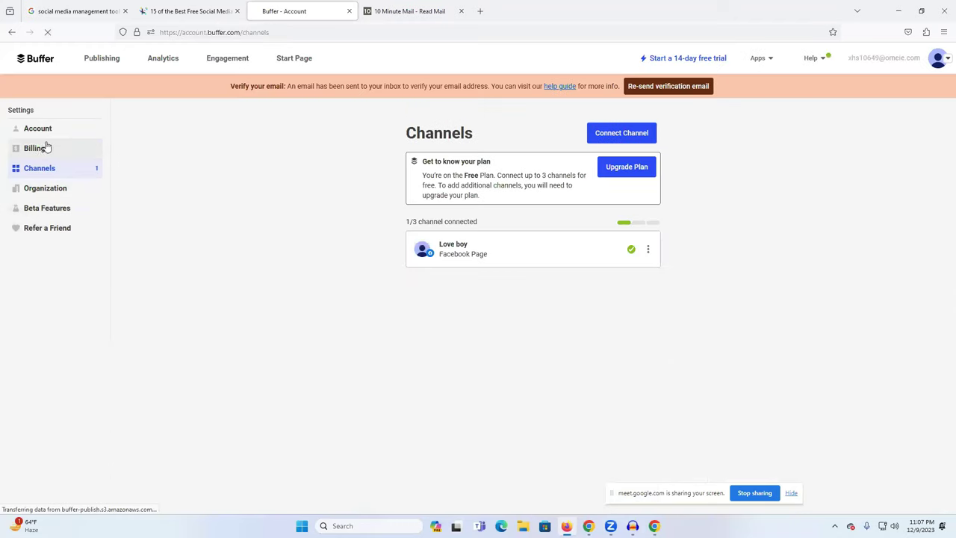
# Open Buffer's confirmation message in the 10 Minute Mail inbox, confirm the account's email address, and return to Buffer's publishing page.
pyautogui.click(411, 11)
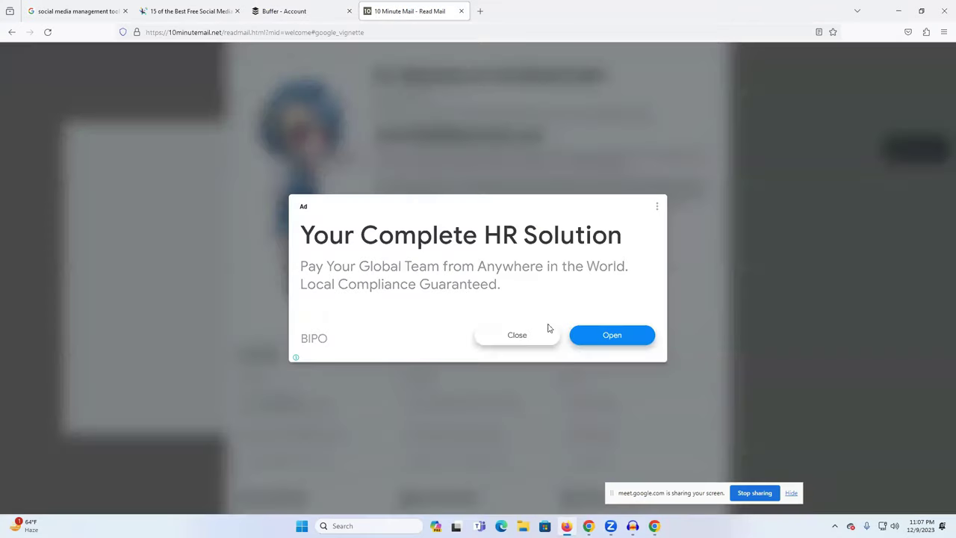
pyautogui.click(515, 338)
pyautogui.scroll(-3, 526, 359)
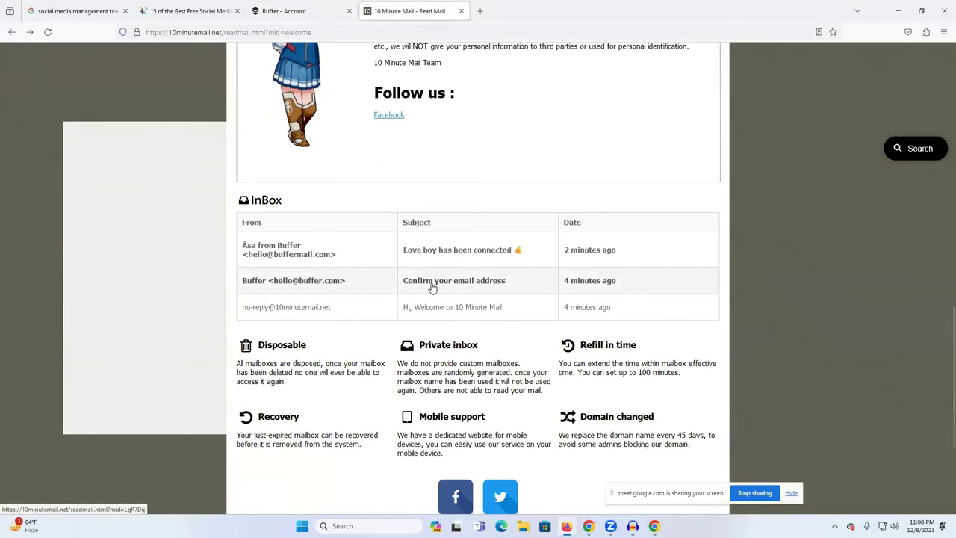
pyautogui.click(486, 290)
pyautogui.scroll(-7, 470, 357)
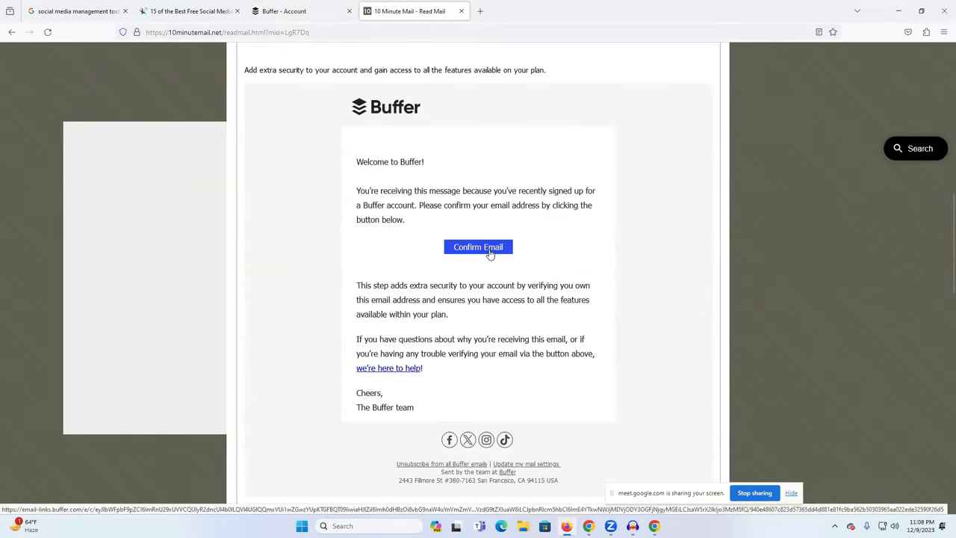
pyautogui.click(490, 253)
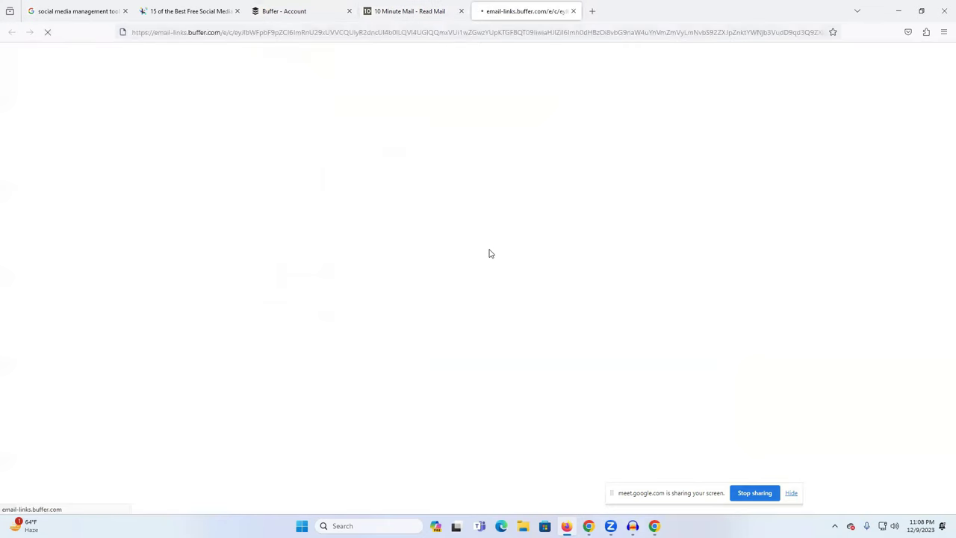
pyautogui.click(448, 12)
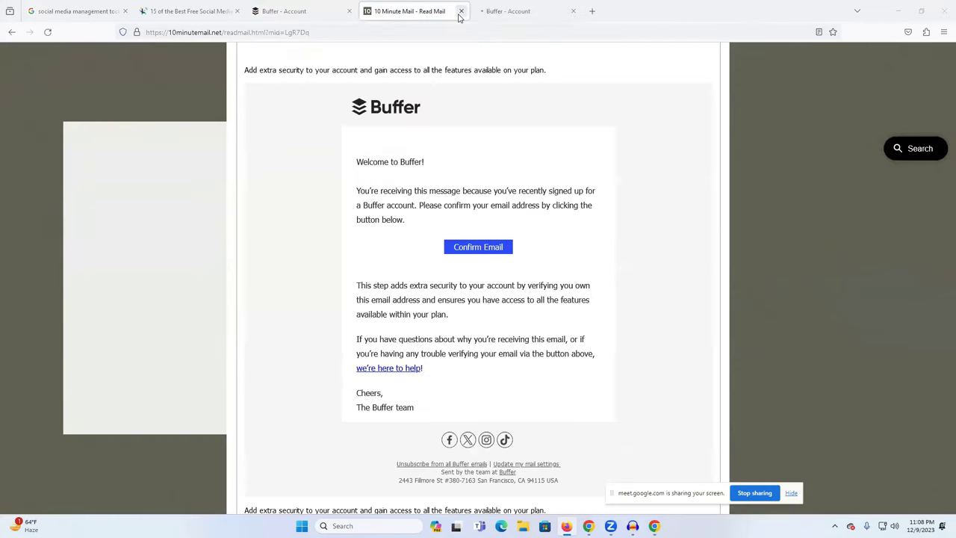
pyautogui.click(460, 12)
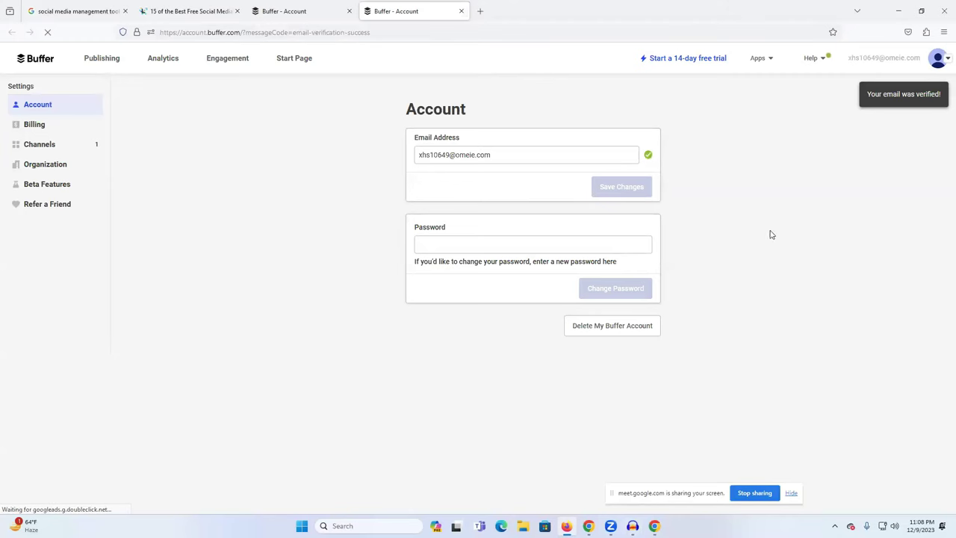
pyautogui.click(41, 62)
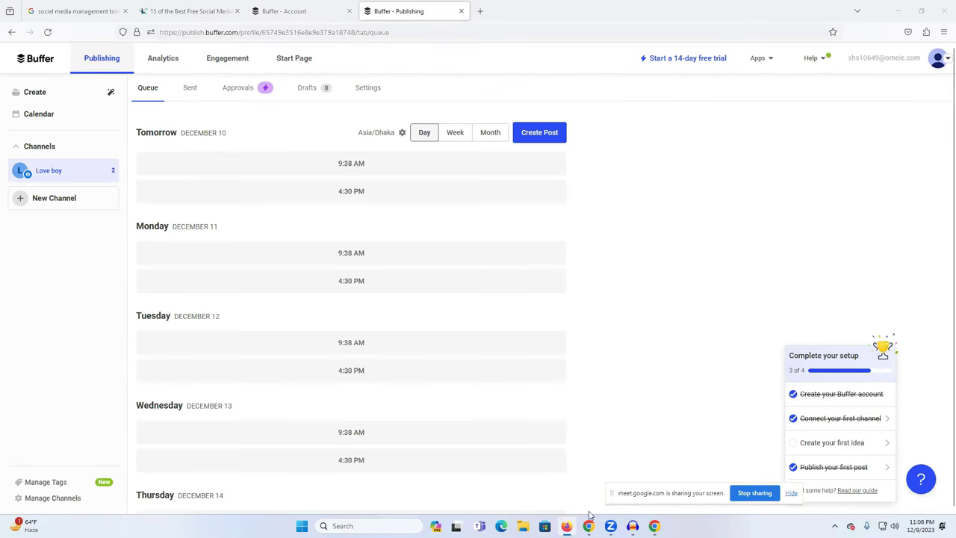
# Switch to Chrome and open Meta Business Suite in a new tab through a search for Facebook business suite.
pyautogui.hotkey('alt', 'Tab')
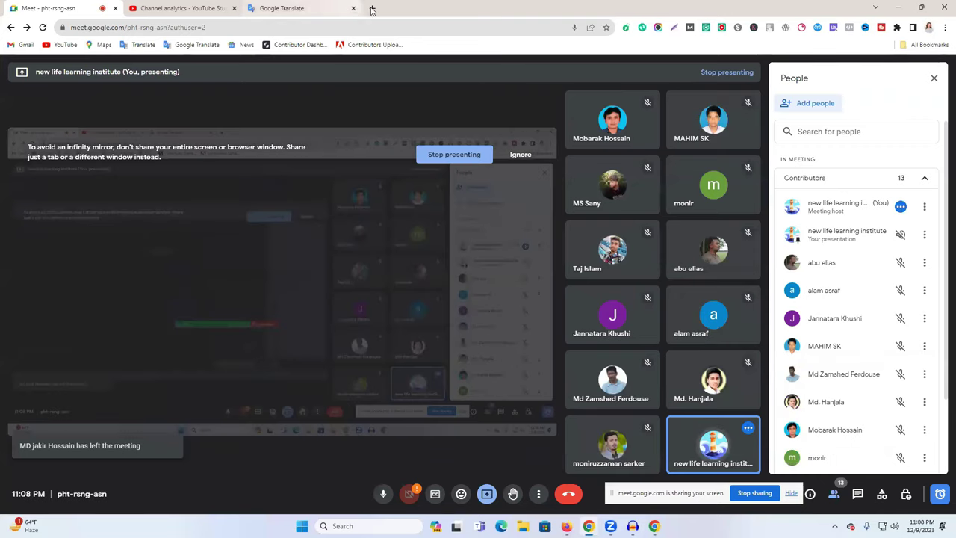
pyautogui.hotkey('ctrl', 't')
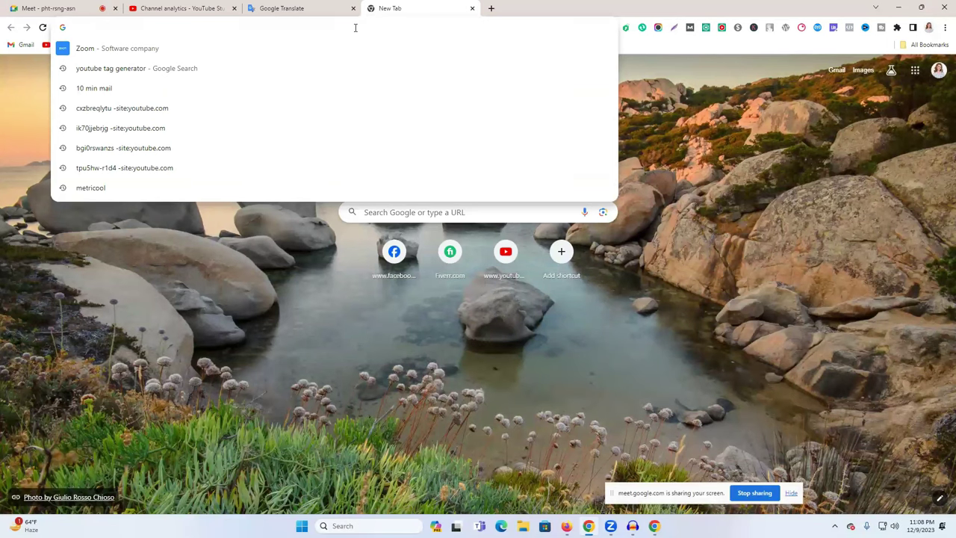
pyautogui.write('faceb')
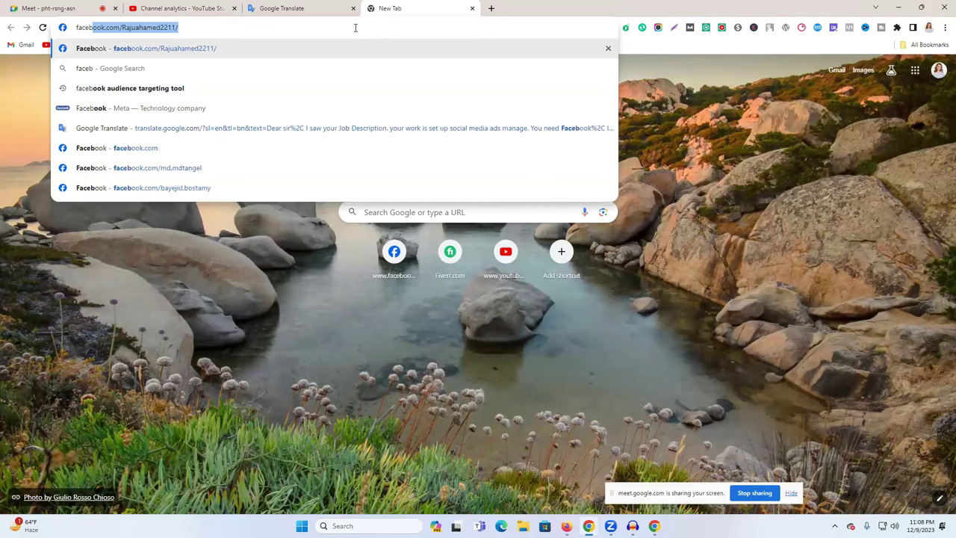
pyautogui.write('ook')
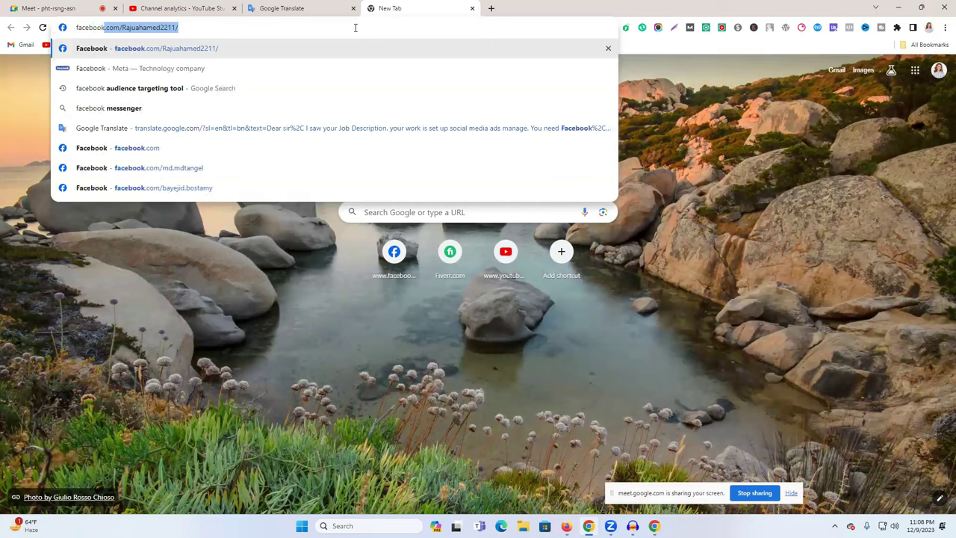
pyautogui.press('BackSpace')
pyautogui.write('buiness')
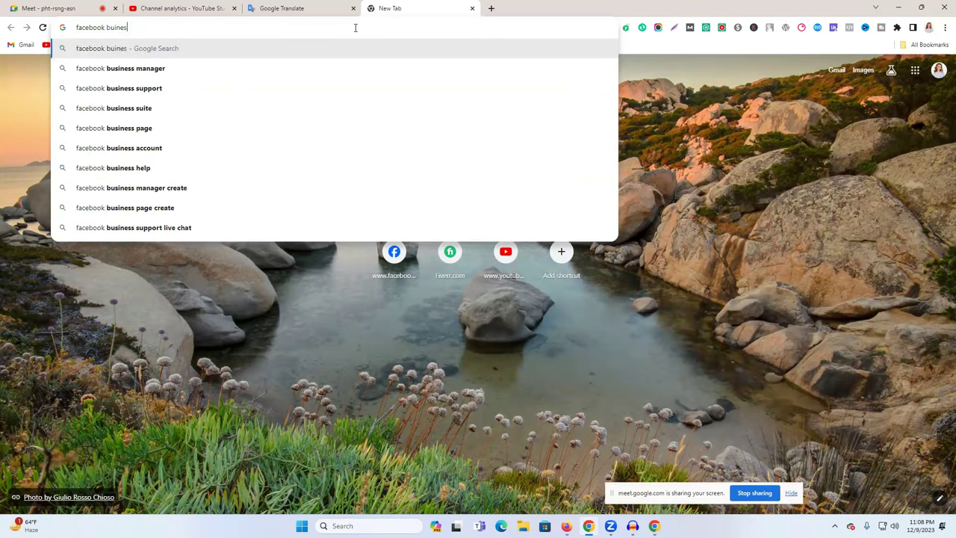
pyautogui.click(224, 107)
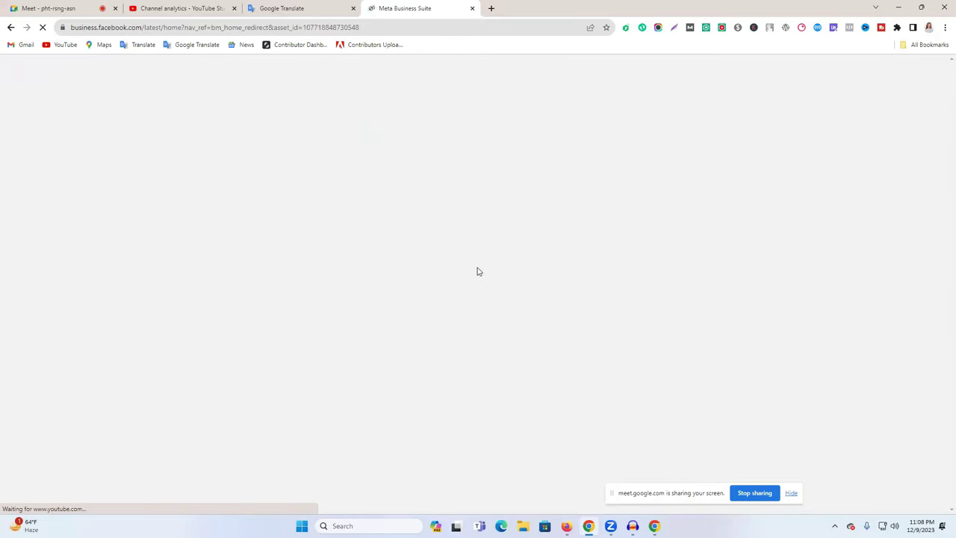
# Look through the Meta Business Suite home page and its full list of tools.
pyautogui.scroll(-1, 293, 245)
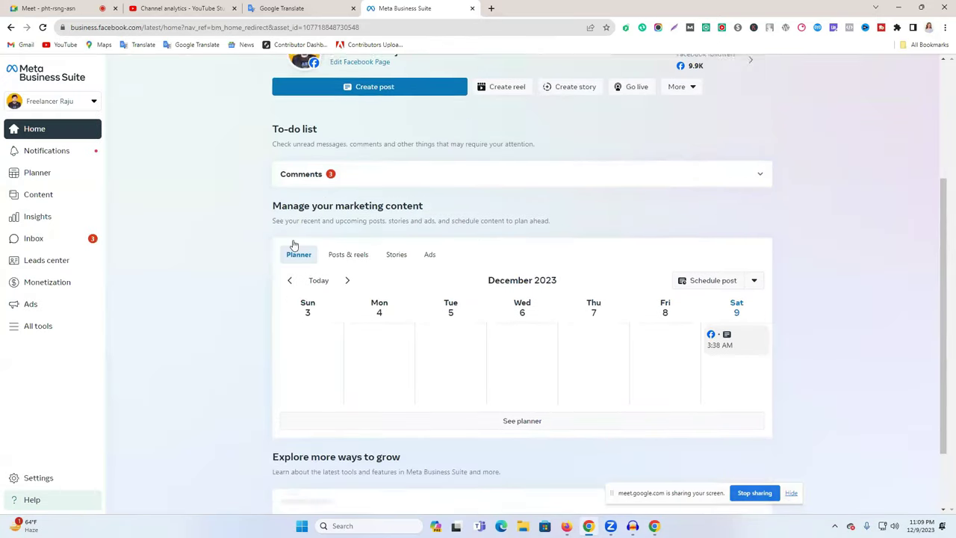
pyautogui.scroll(-1, 294, 245)
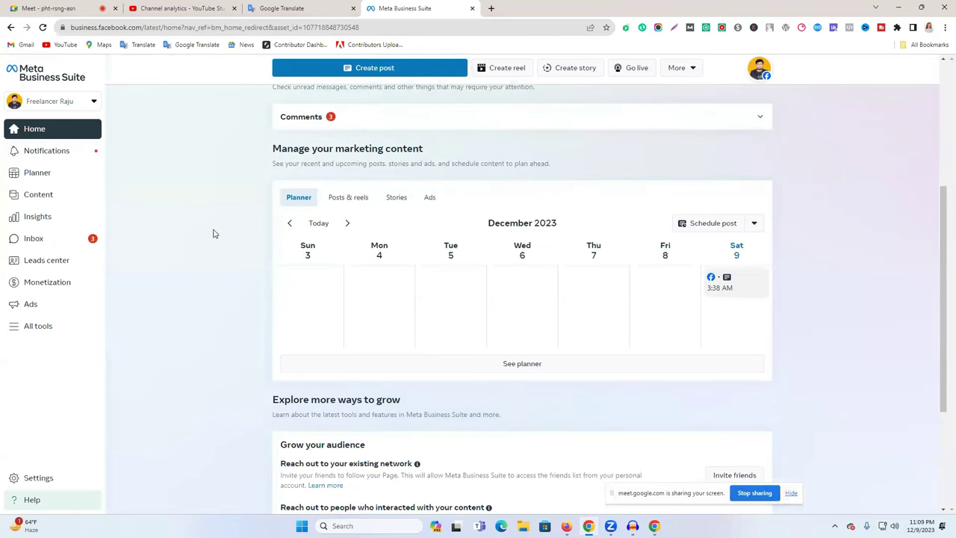
pyautogui.click(30, 326)
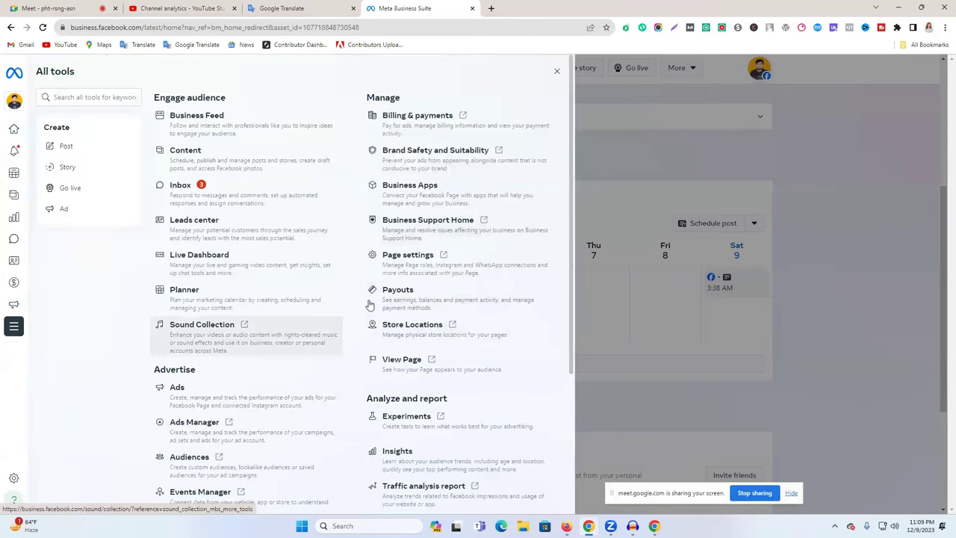
pyautogui.scroll(-3, 370, 304)
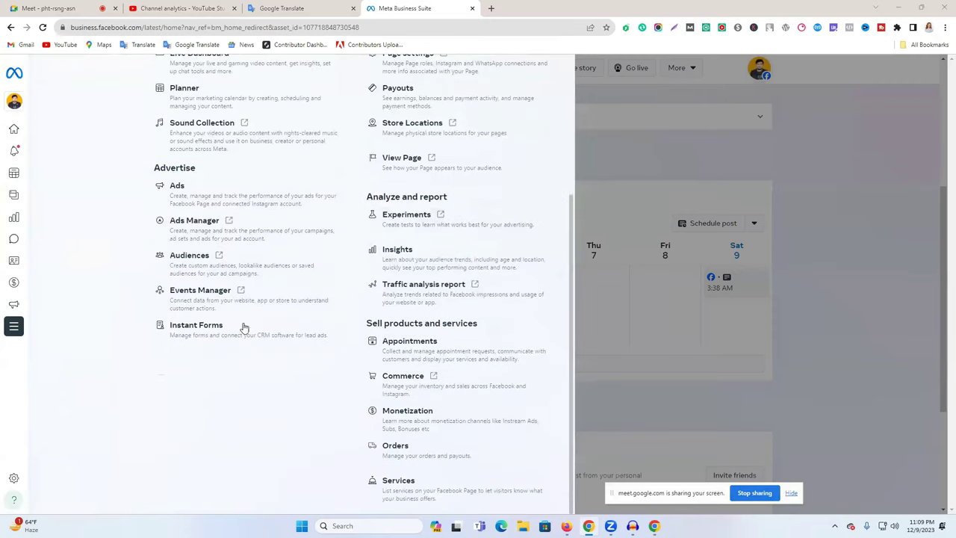
pyautogui.scroll(3, 414, 323)
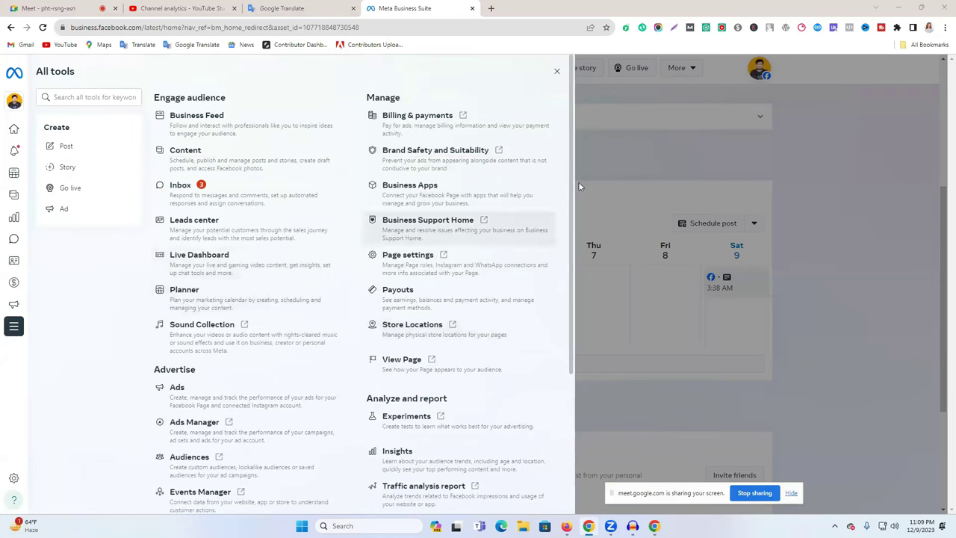
pyautogui.click(688, 130)
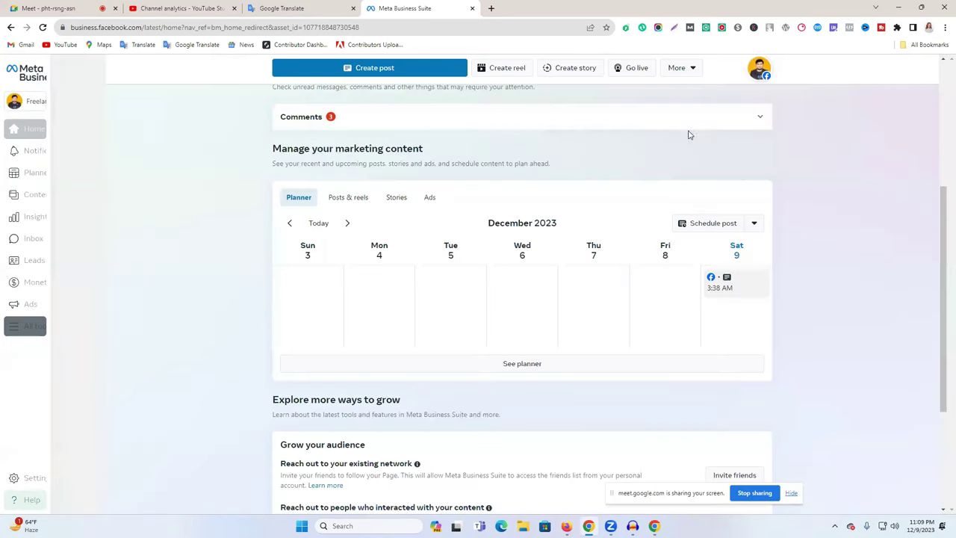
# Open the Planner, show the week of December 10 to 16, 2023, and move the screen-sharing bar out of the way.
pyautogui.moveTo(38, 216)
pyautogui.click(60, 198)
pyautogui.click(57, 183)
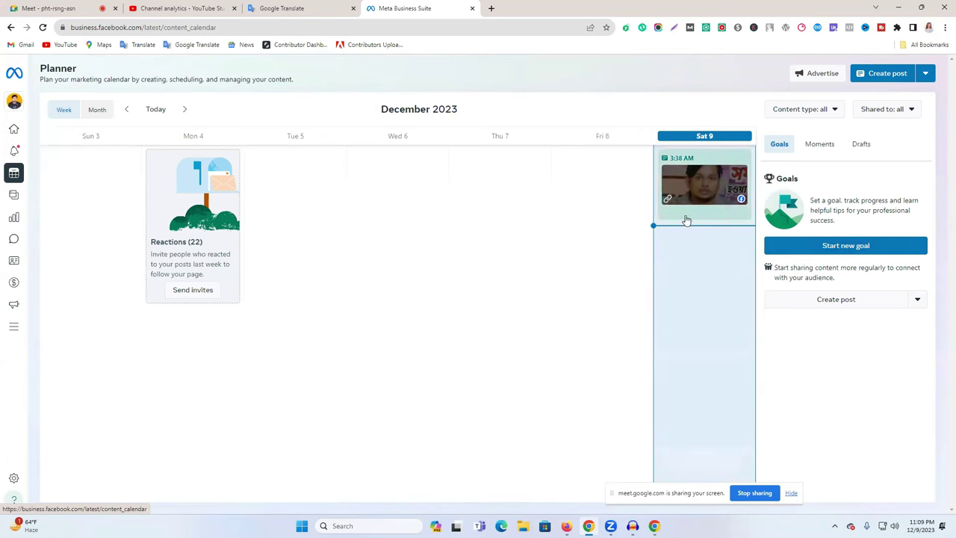
pyautogui.moveTo(614, 492); pyautogui.dragTo(315, 402)
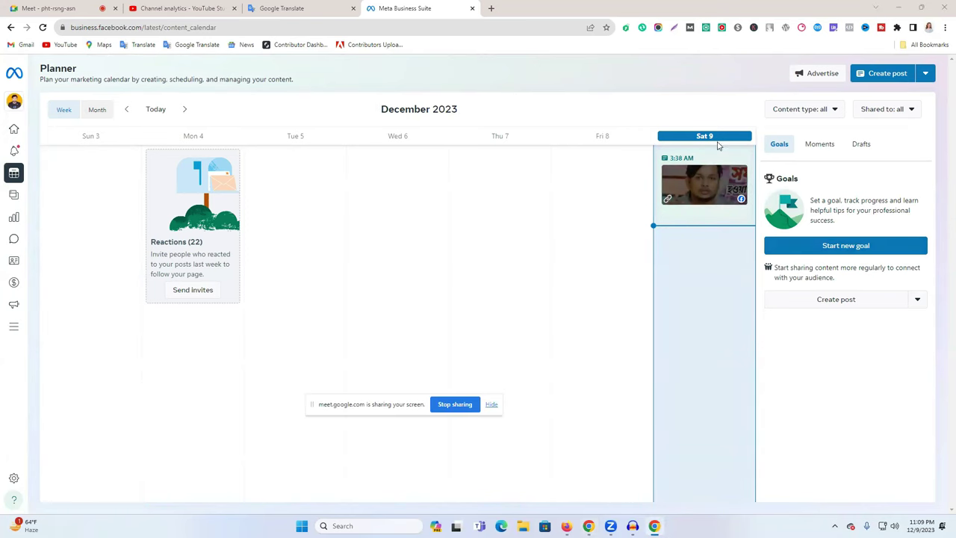
pyautogui.click(187, 112)
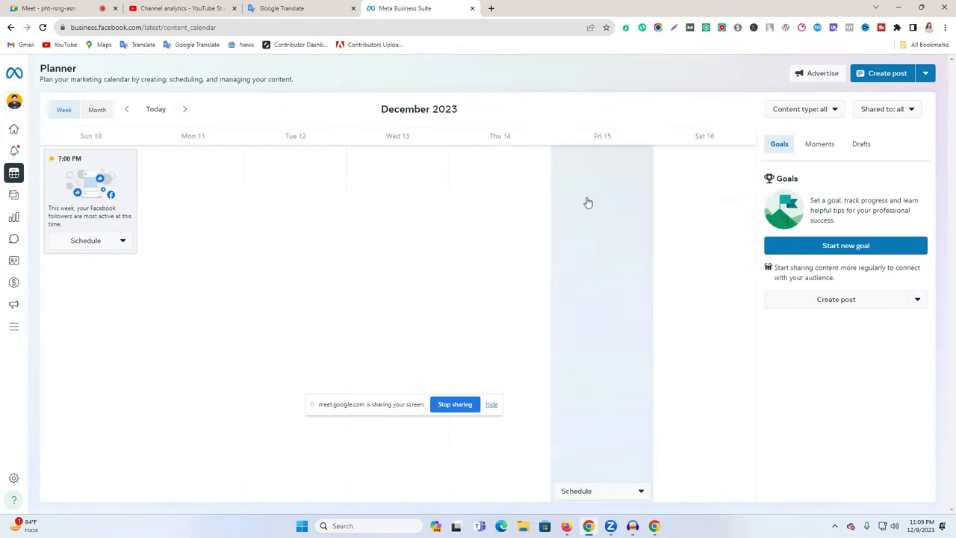
# Start a new Facebook post from the Planner with its schedule set to December 15, 2023 at 10:00 AM.
pyautogui.click(604, 148)
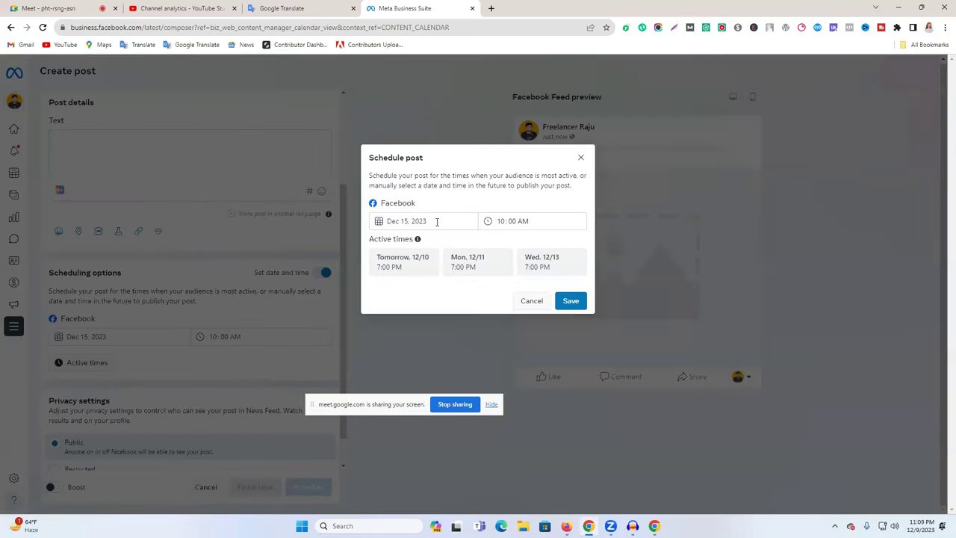
pyautogui.click(571, 301)
pyautogui.click(116, 141)
pyautogui.click(60, 156)
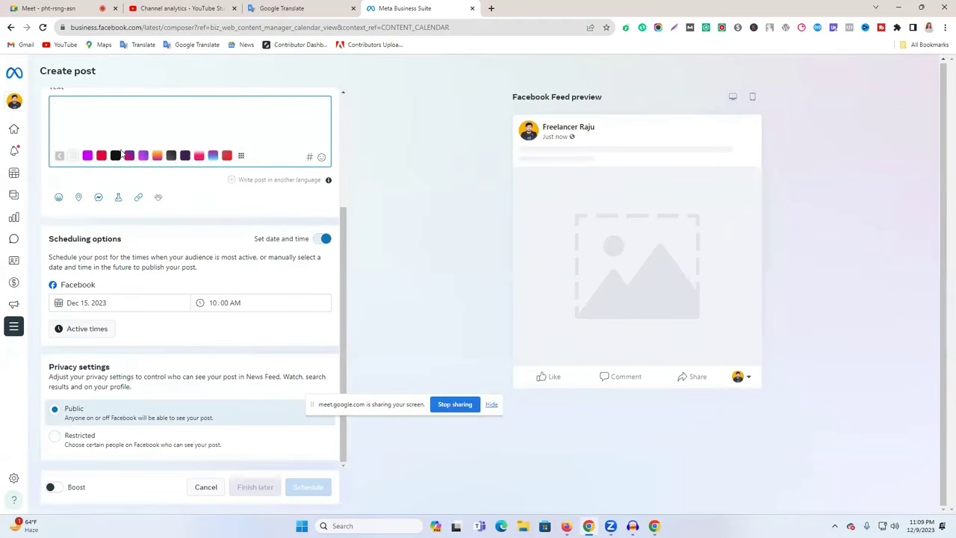
# Add the image "Copy of করুন (7)" from the Downloads folder to the post.
pyautogui.scroll(2, 122, 153)
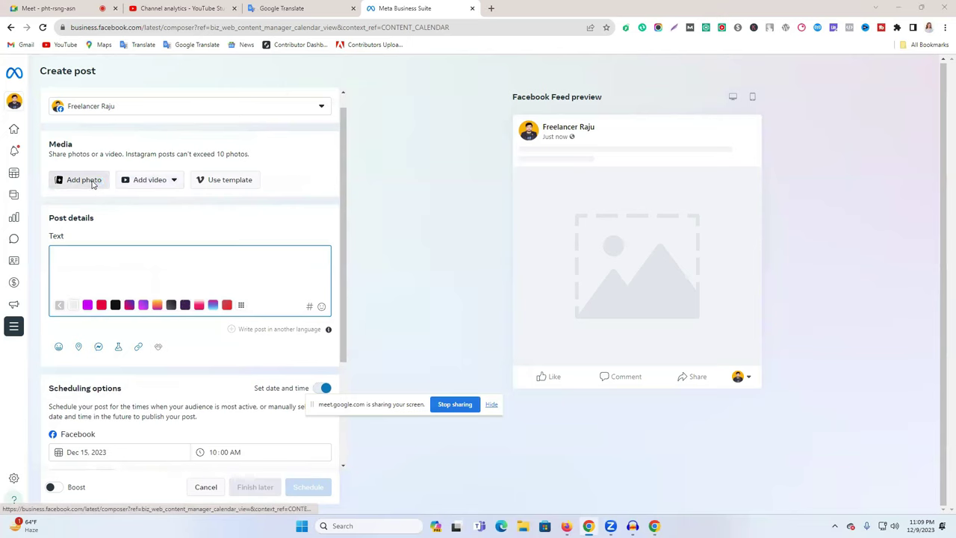
pyautogui.click(83, 180)
pyautogui.click(103, 112)
pyautogui.click(394, 251)
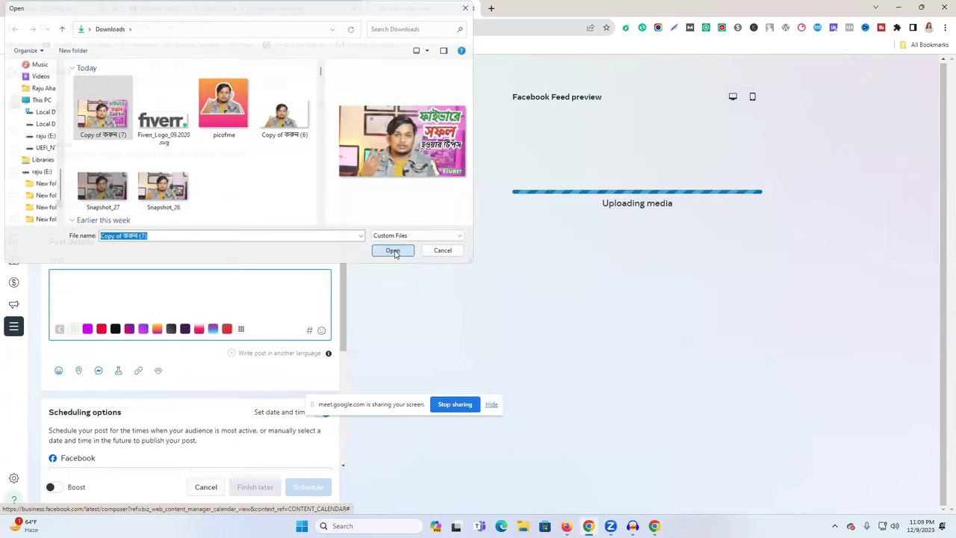
# Enter "dfdfdfdfdfdfdf" as the post text, schedule the post, and dismiss the offer to boost it.
pyautogui.click(112, 279)
pyautogui.write('dfofdfdfdfdfdf')
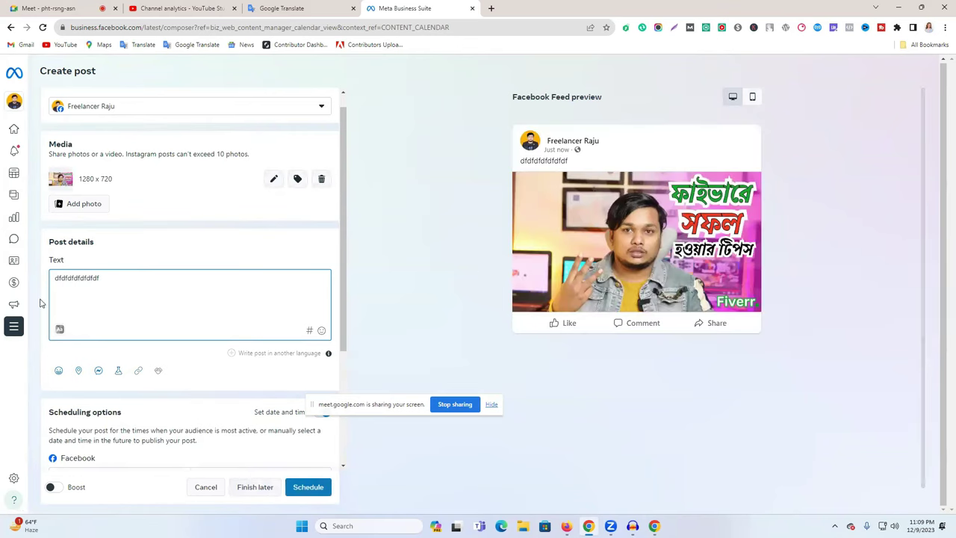
pyautogui.scroll(-2, 171, 314)
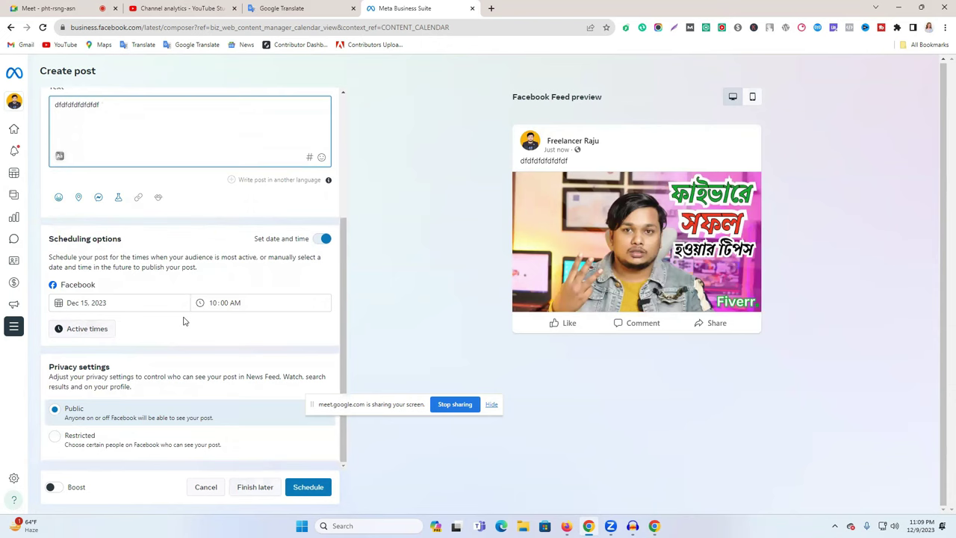
pyautogui.click(311, 492)
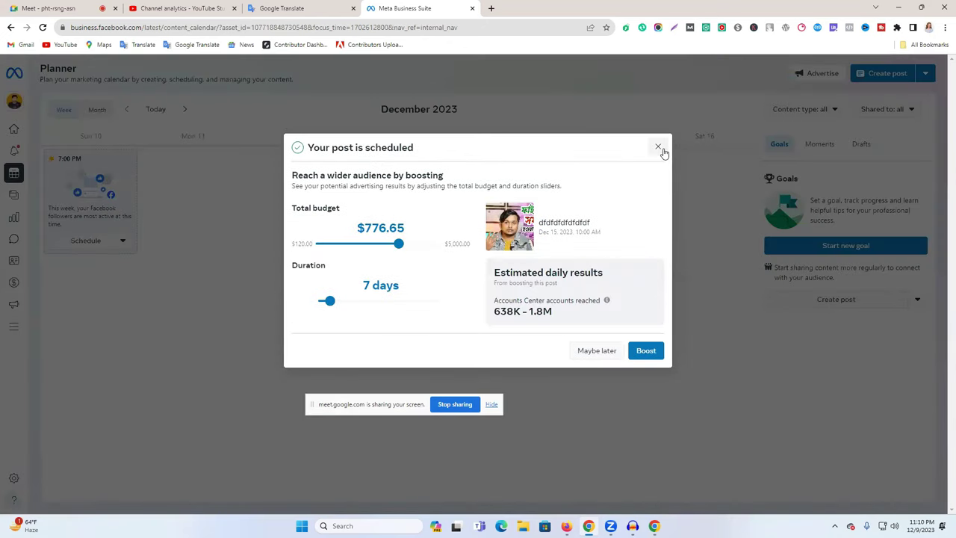
pyautogui.click(659, 148)
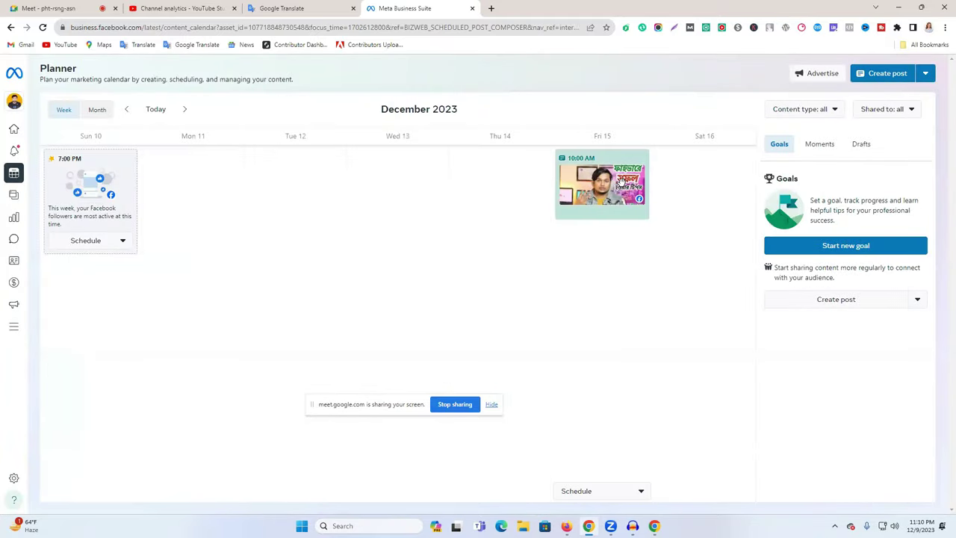
# Look through the complete list of Facebook pages in the business asset switcher.
pyautogui.moveTo(24, 177)
pyautogui.click(58, 180)
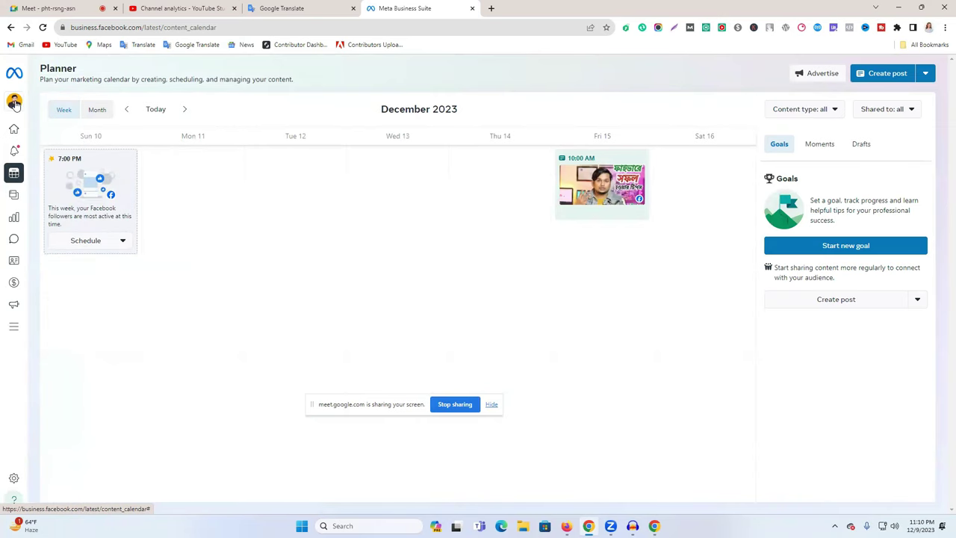
pyautogui.moveTo(17, 107)
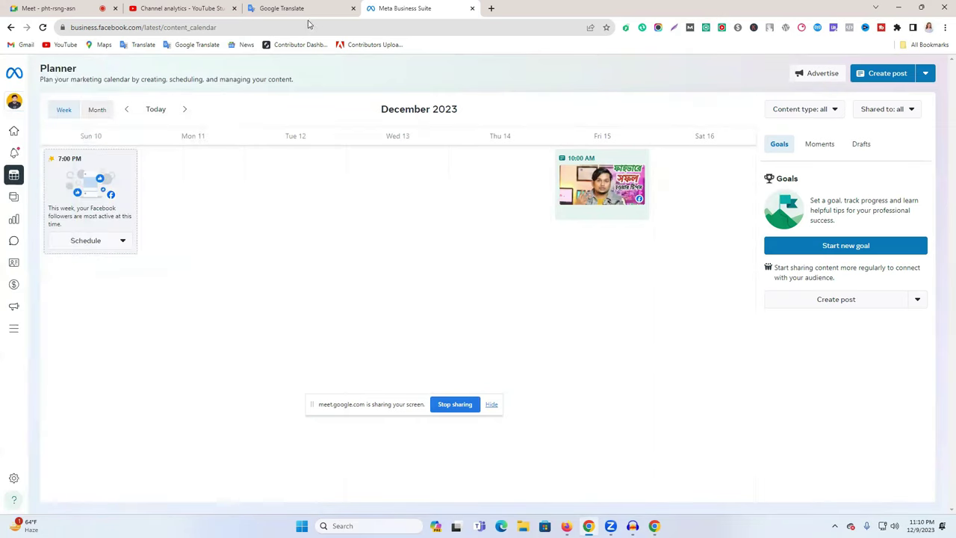
pyautogui.click(20, 101)
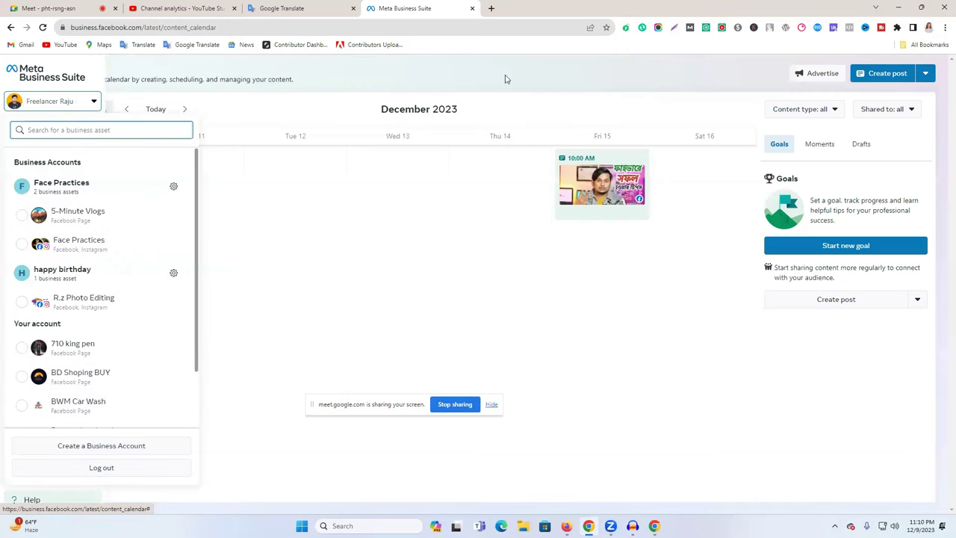
pyautogui.click(30, 105)
pyautogui.scroll(-1, 109, 279)
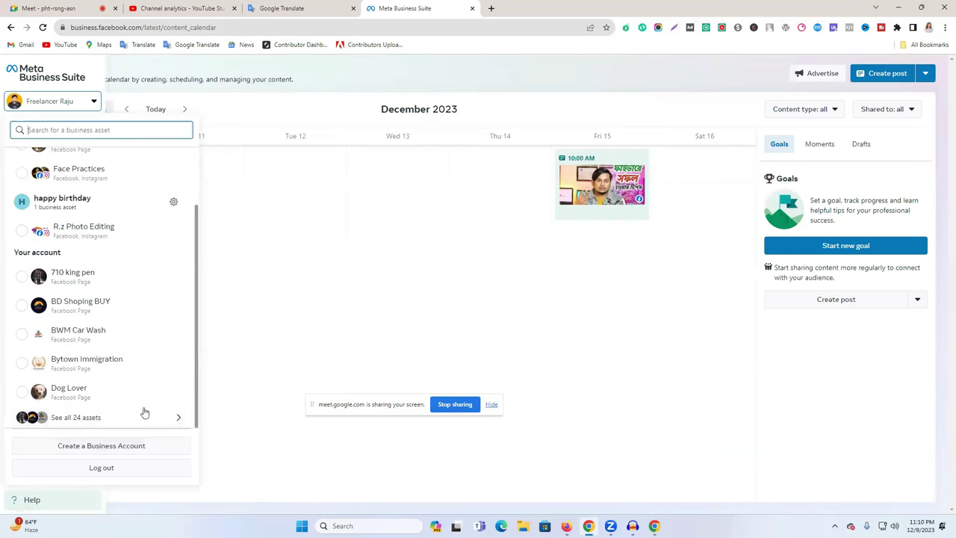
pyautogui.click(124, 420)
pyautogui.scroll(-4, 149, 359)
pyautogui.scroll(-6, 137, 337)
pyautogui.scroll(6, 141, 350)
pyautogui.scroll(1, 141, 351)
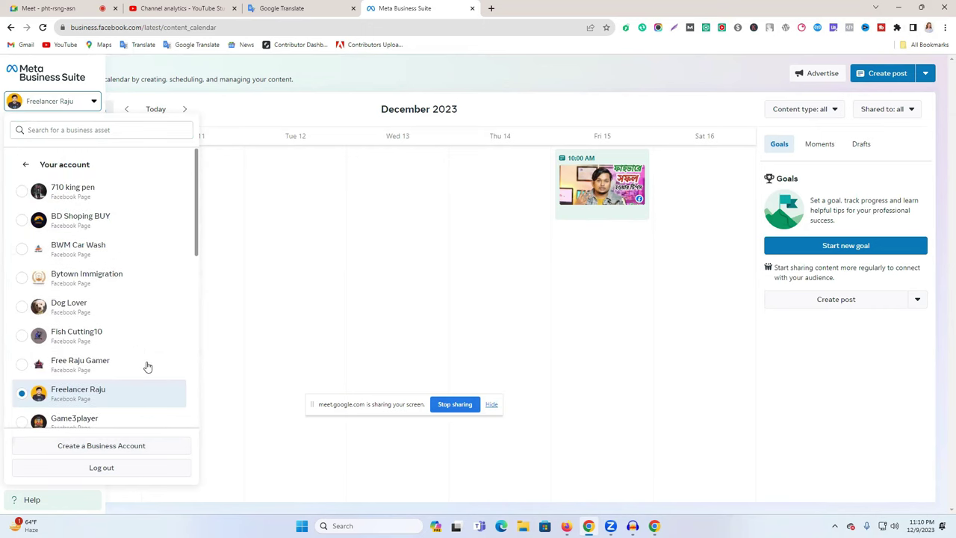
# Switch to the Fish Cutting10 page and open a new post to review the options of its composer.
pyautogui.click(69, 334)
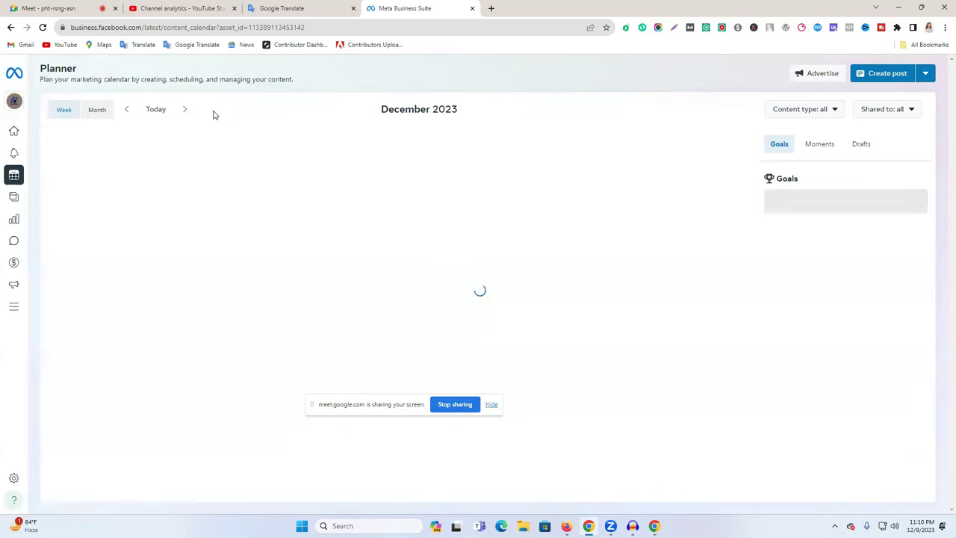
pyautogui.moveTo(30, 177)
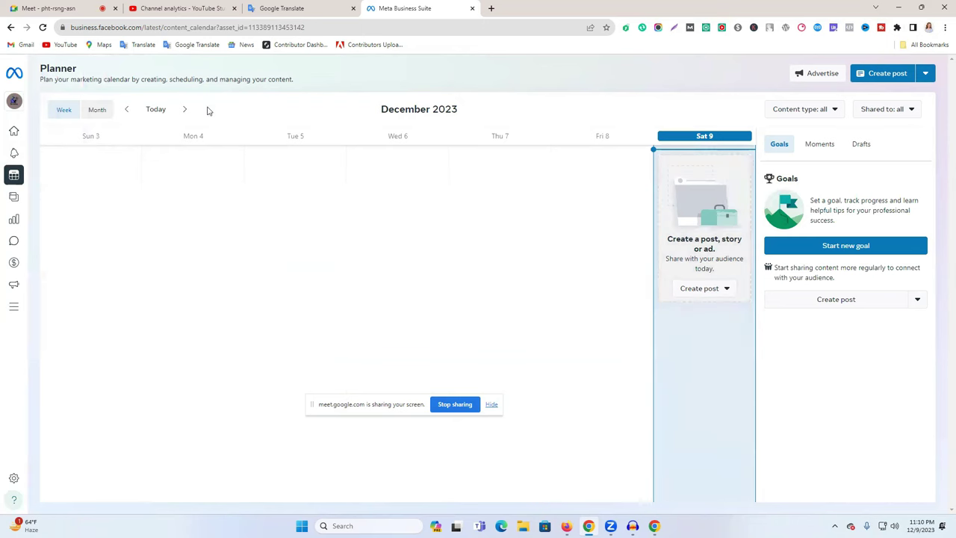
pyautogui.click(879, 77)
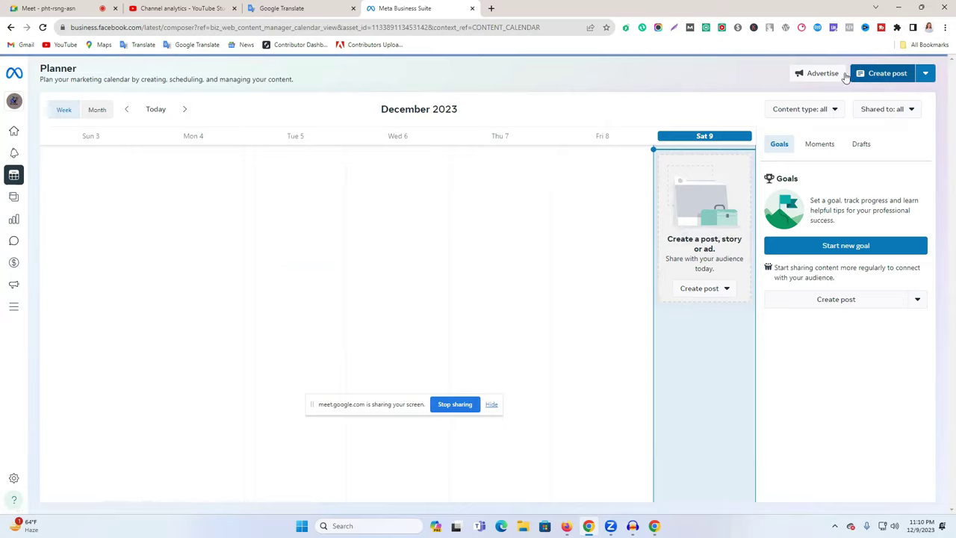
pyautogui.click(855, 74)
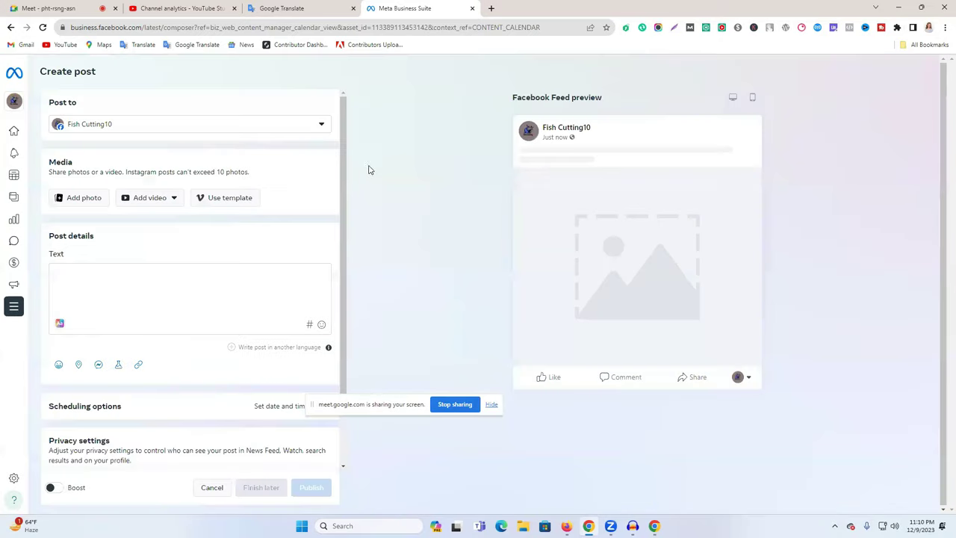
pyautogui.scroll(-2, 187, 310)
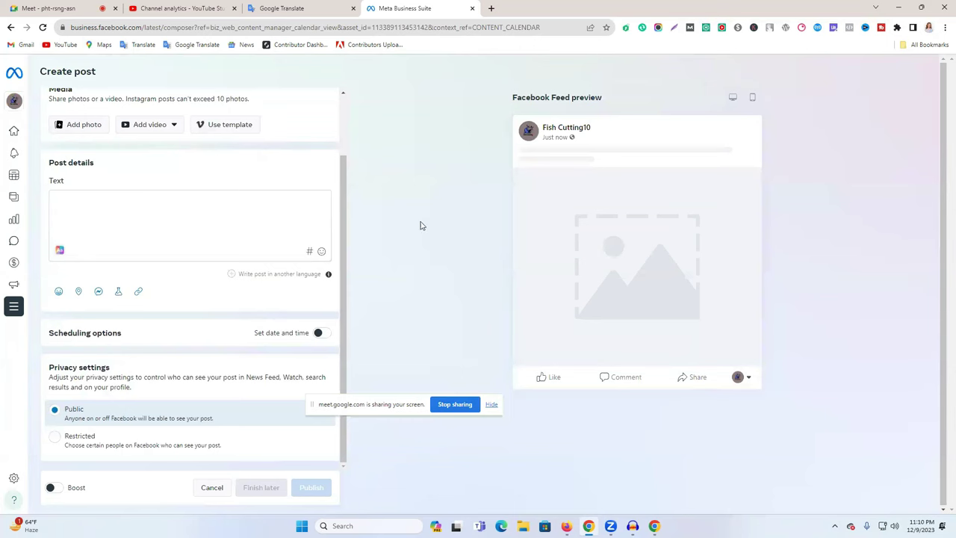
pyautogui.scroll(2, 194, 226)
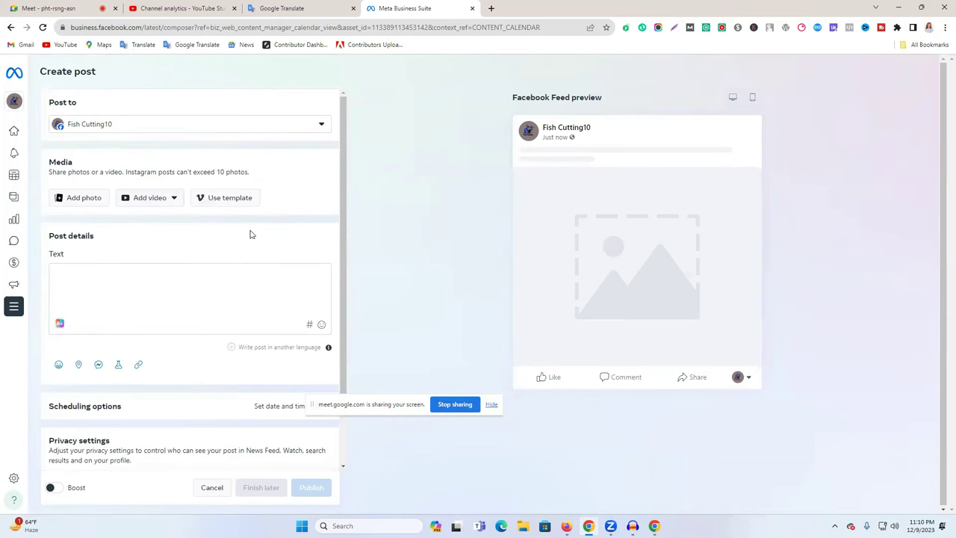
pyautogui.click(332, 8)
pyautogui.click(381, 6)
pyautogui.click(347, 6)
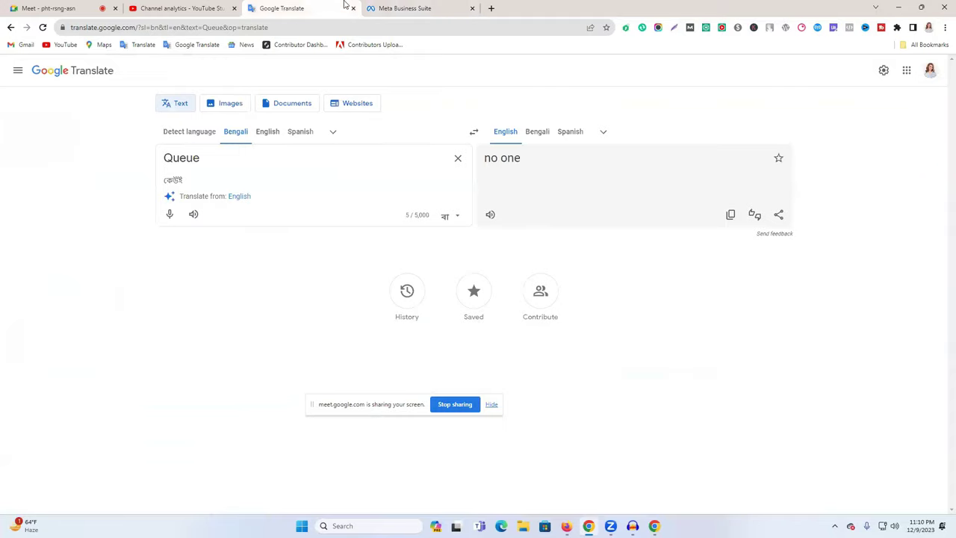
pyautogui.click(388, 5)
pyautogui.click(300, 6)
pyautogui.click(398, 6)
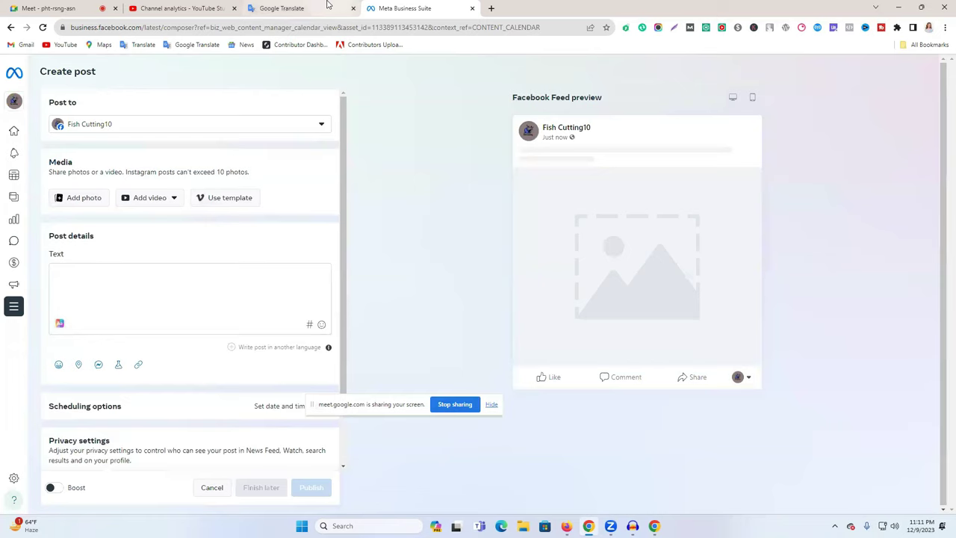
pyautogui.click(328, 6)
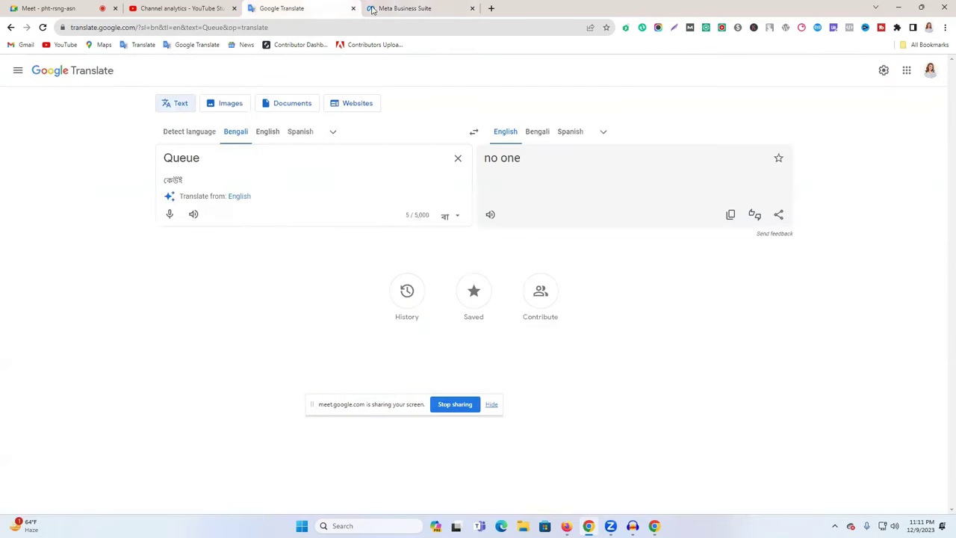
# Close Meta Business Suite and open the GravityWrite website through a Google search for "gravity write" in a new browser tab.
pyautogui.click(468, 10)
pyautogui.click(471, 8)
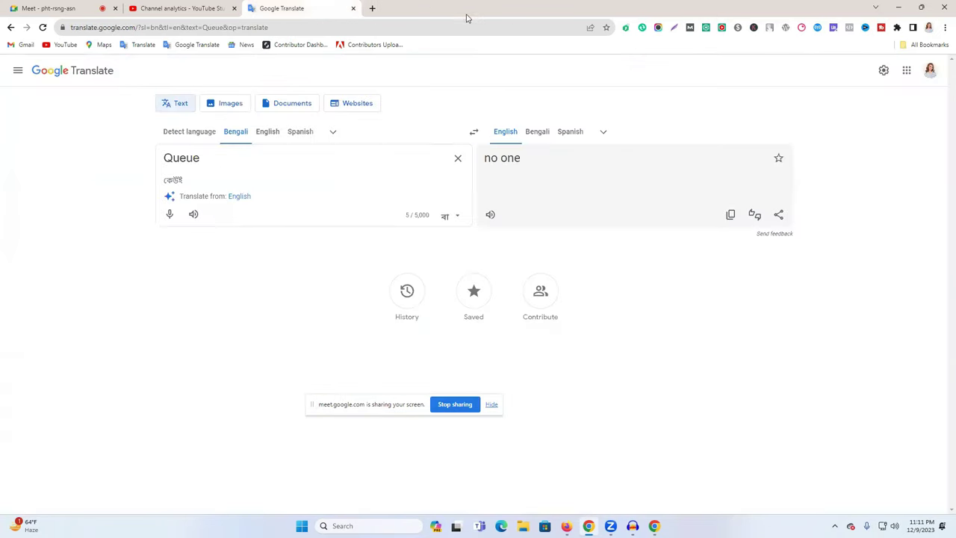
pyautogui.click(372, 8)
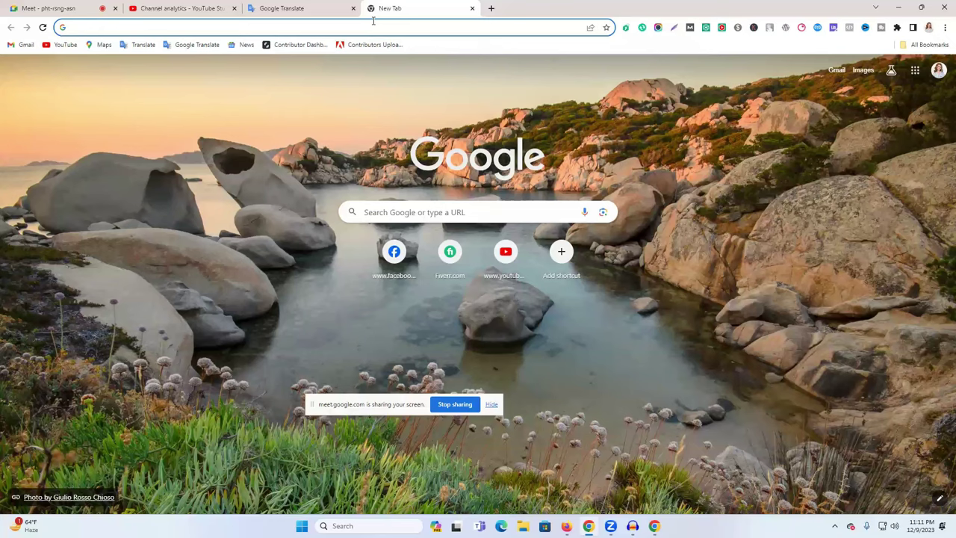
pyautogui.click(373, 22)
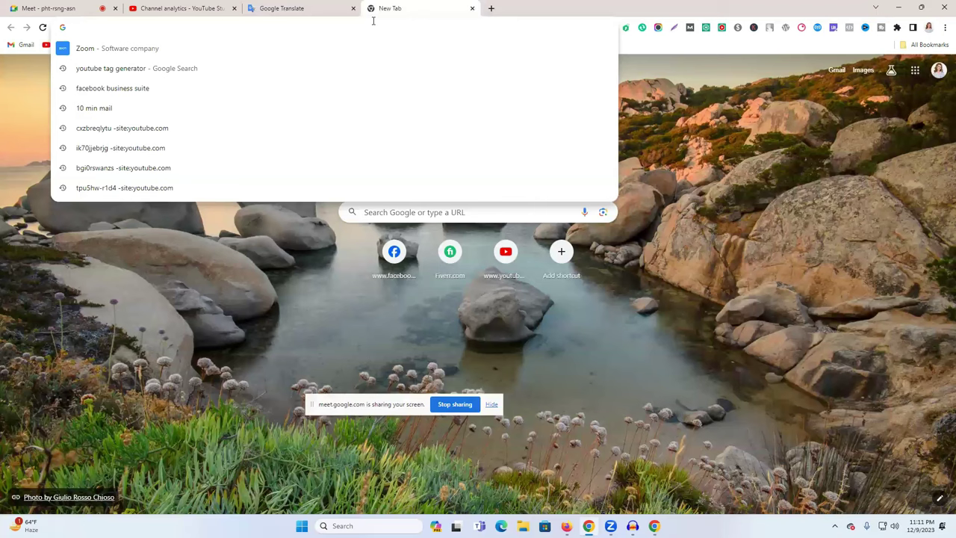
pyautogui.write('g')
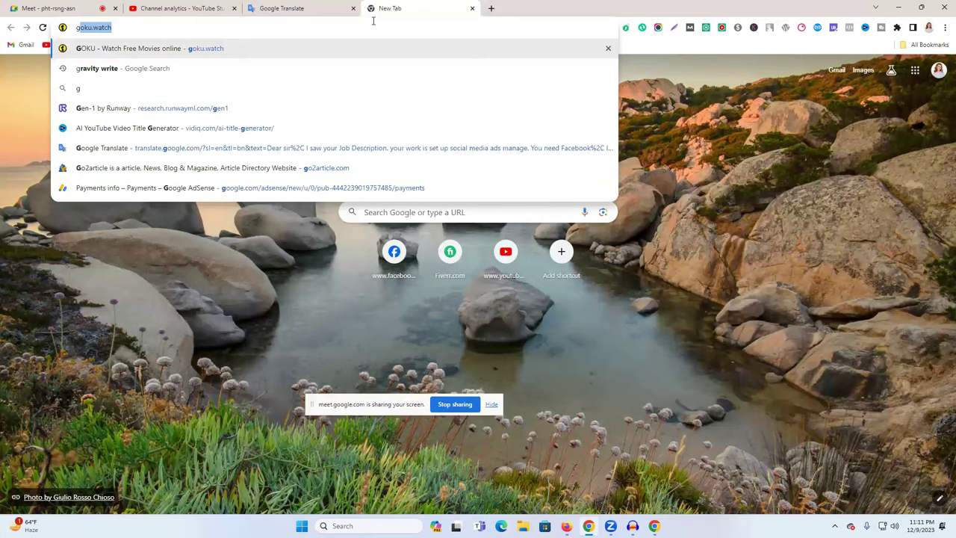
pyautogui.click(117, 73)
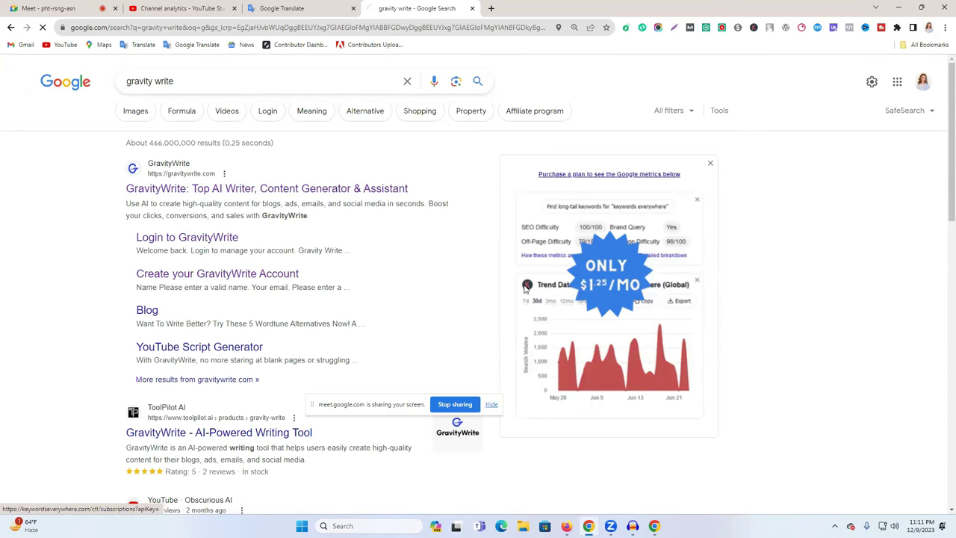
pyautogui.click(165, 196)
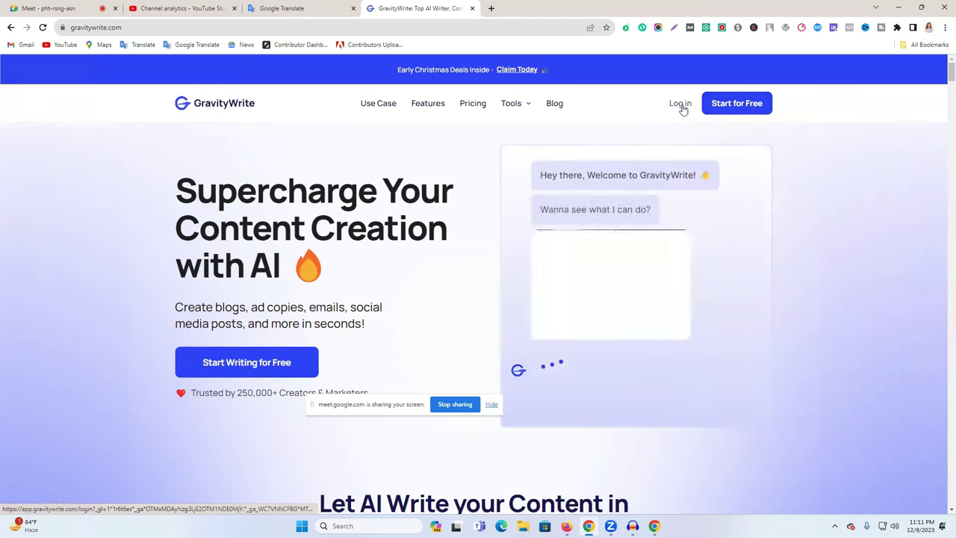
# Sign up for a free GravityWrite account using an existing Google account.
pyautogui.click(736, 105)
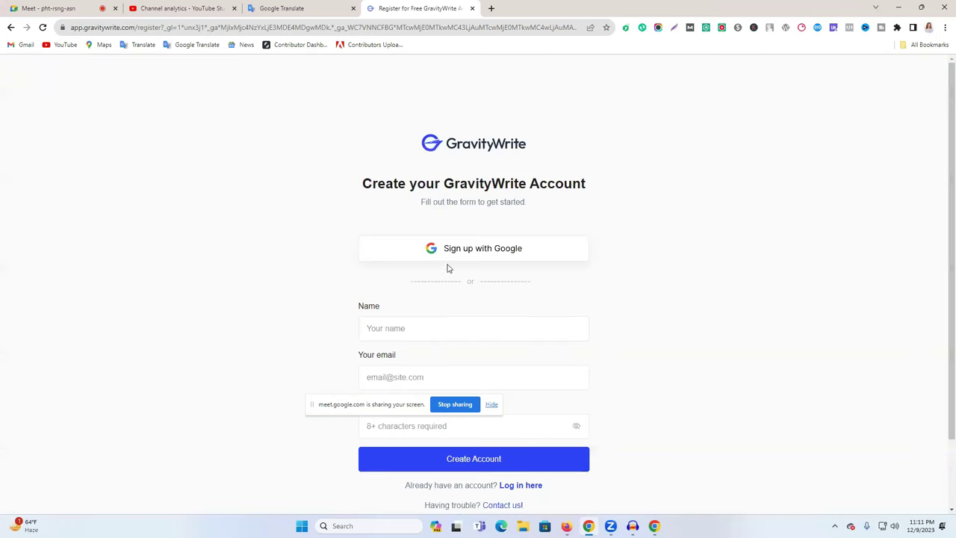
pyautogui.click(446, 252)
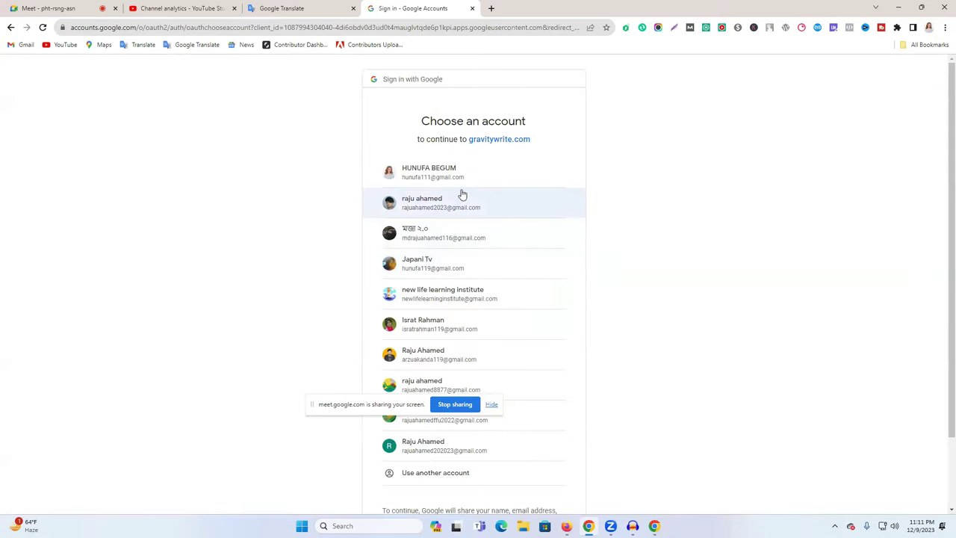
pyautogui.click(467, 204)
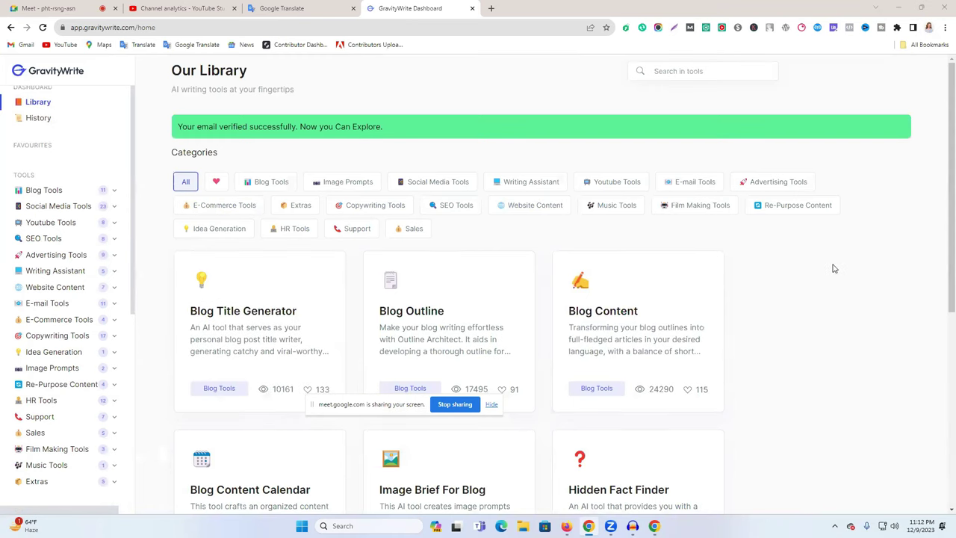
# Expand the Social Media Tools category in the library and open the All in one Social Post tool.
pyautogui.click(97, 209)
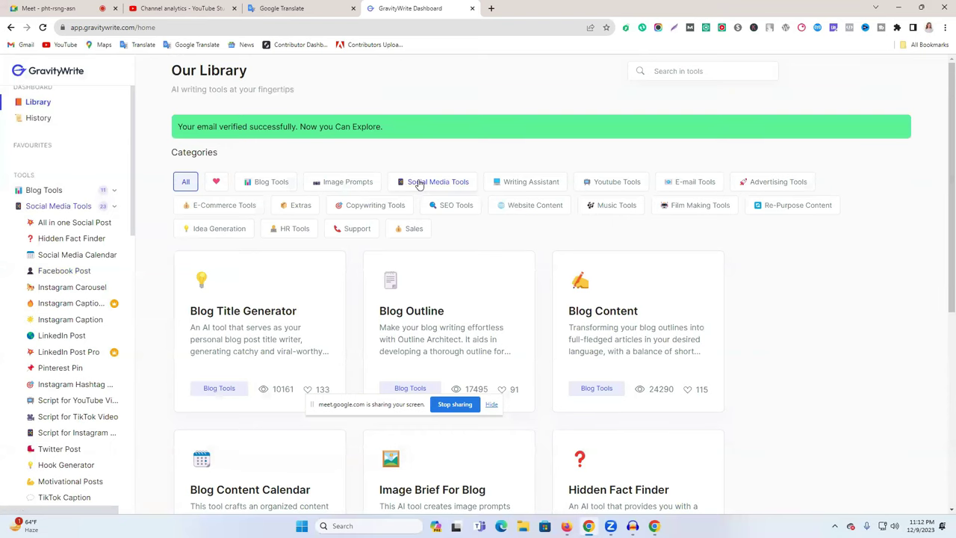
pyautogui.scroll(-2, 317, 316)
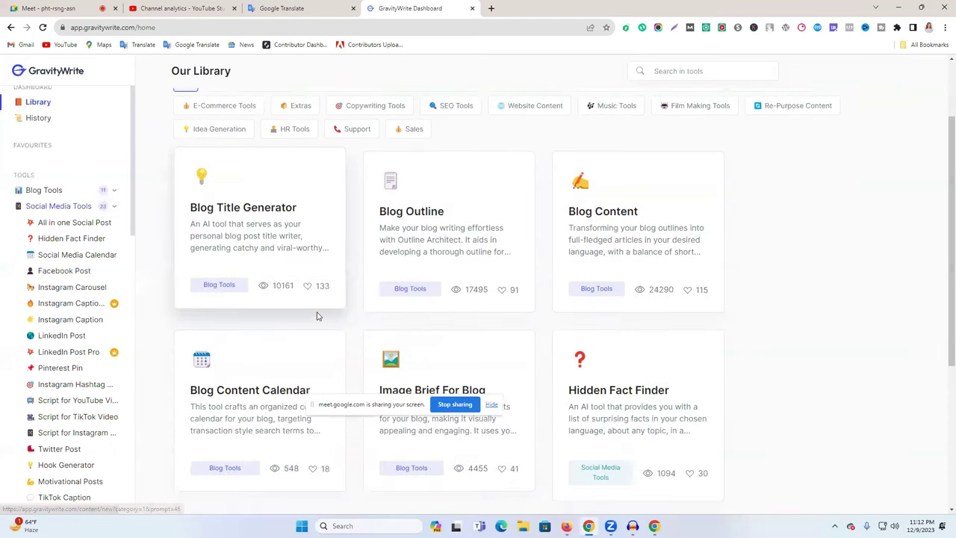
pyautogui.click(66, 209)
pyautogui.click(66, 208)
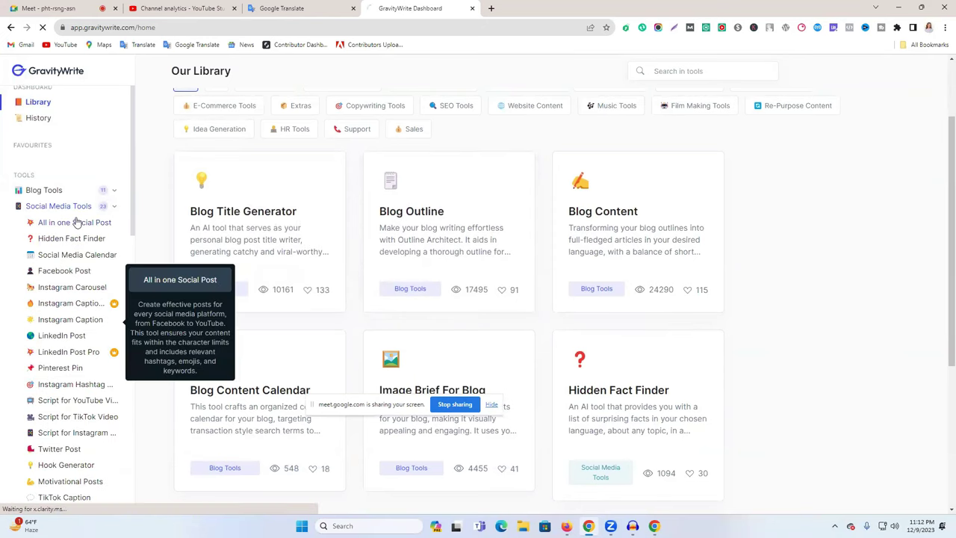
pyautogui.click(77, 222)
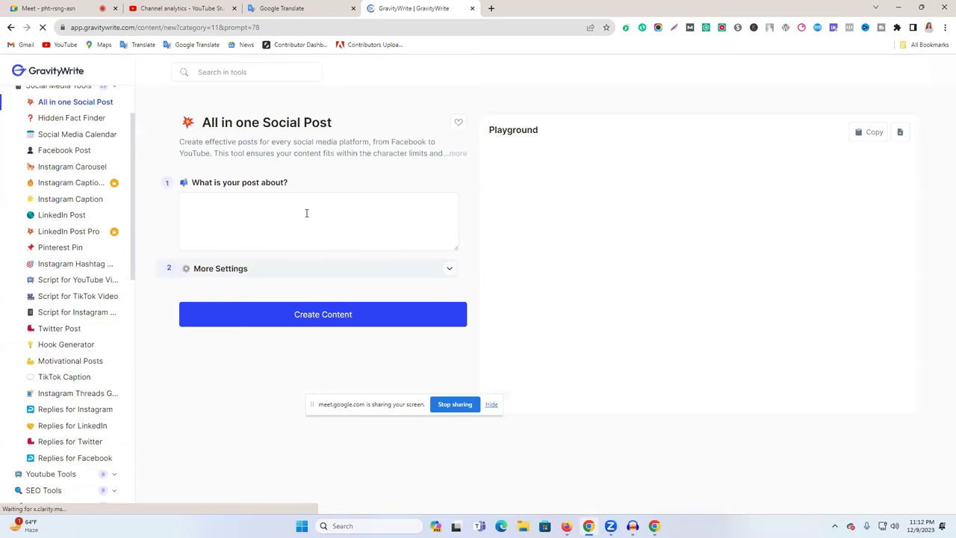
# Open the Social Media Calendar tool and examine the fields it asks for.
pyautogui.moveTo(94, 199)
pyautogui.scroll(1, 95, 200)
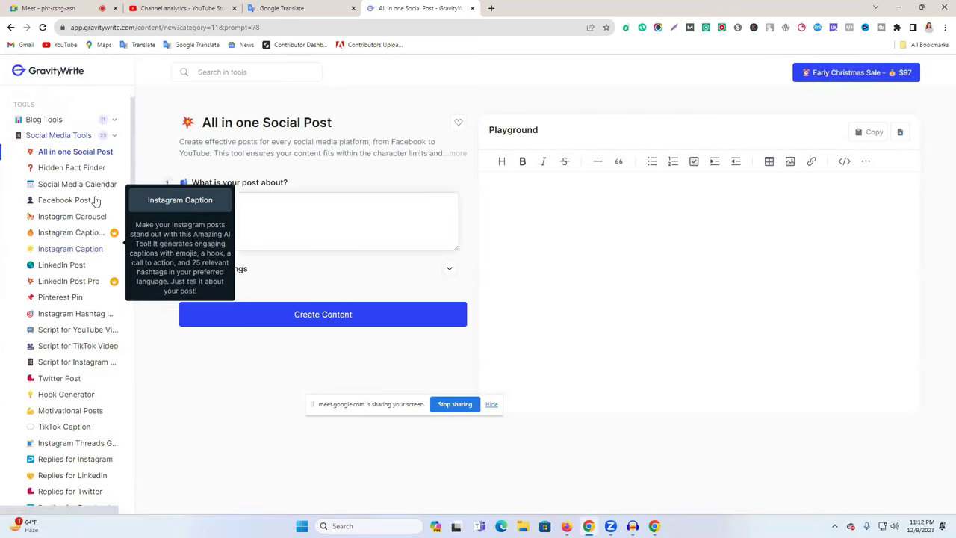
pyautogui.click(81, 185)
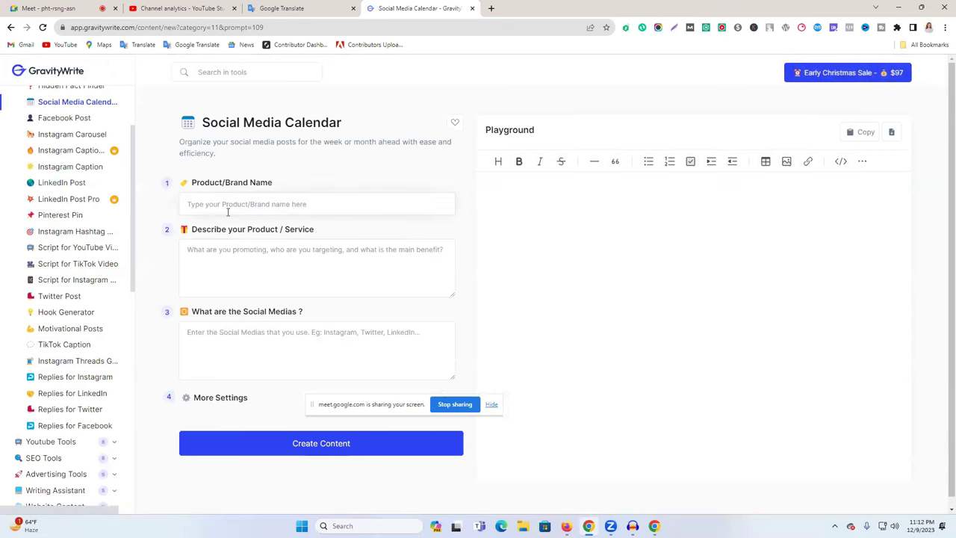
pyautogui.scroll(2, 85, 252)
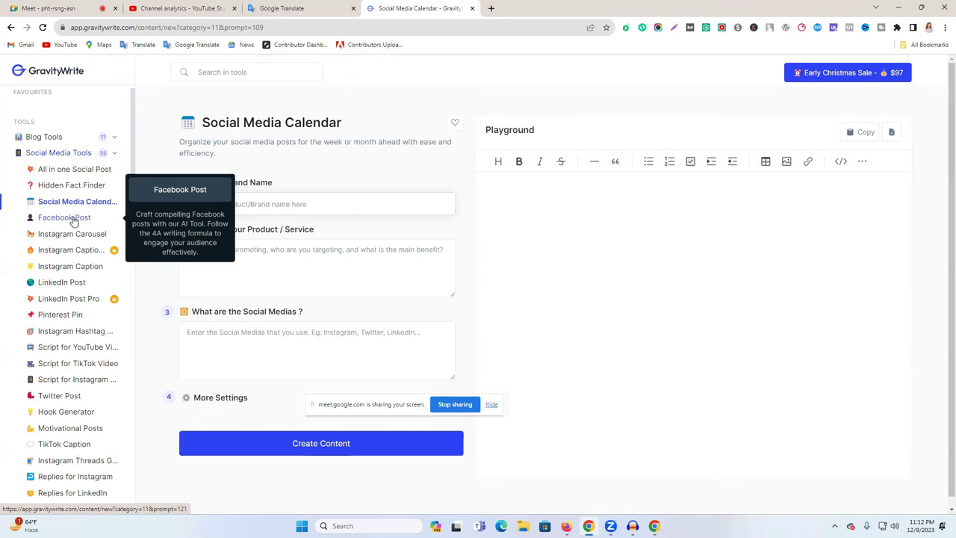
# Generate content with the All in one Social Post tool for the topic "digital marketing".
pyautogui.click(77, 177)
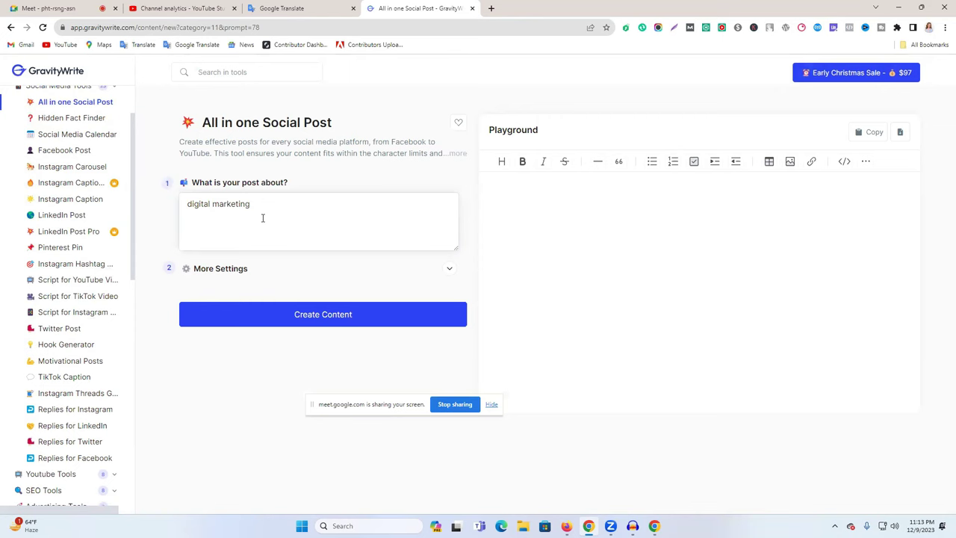
pyautogui.click(331, 318)
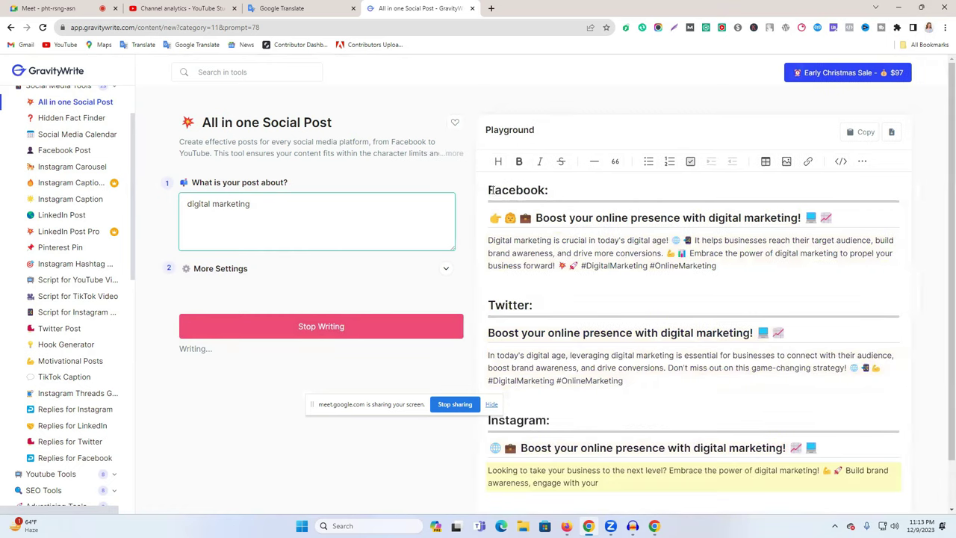
# Review the generated posts for each platform, from Facebook, Twitter and Instagram to Pinterest, LinkedIn and Google Business Profile.
pyautogui.moveTo(489, 190); pyautogui.dragTo(787, 217)
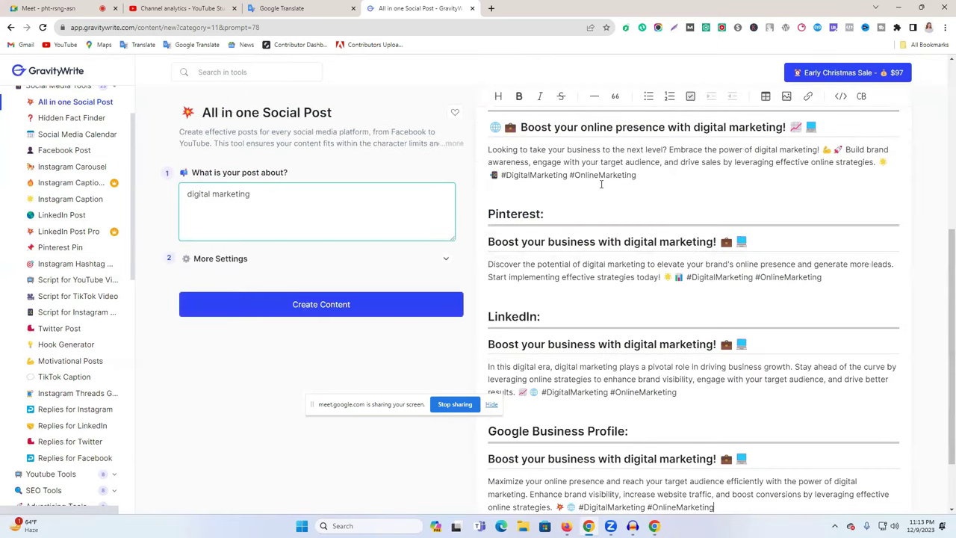
pyautogui.scroll(-2, 590, 241)
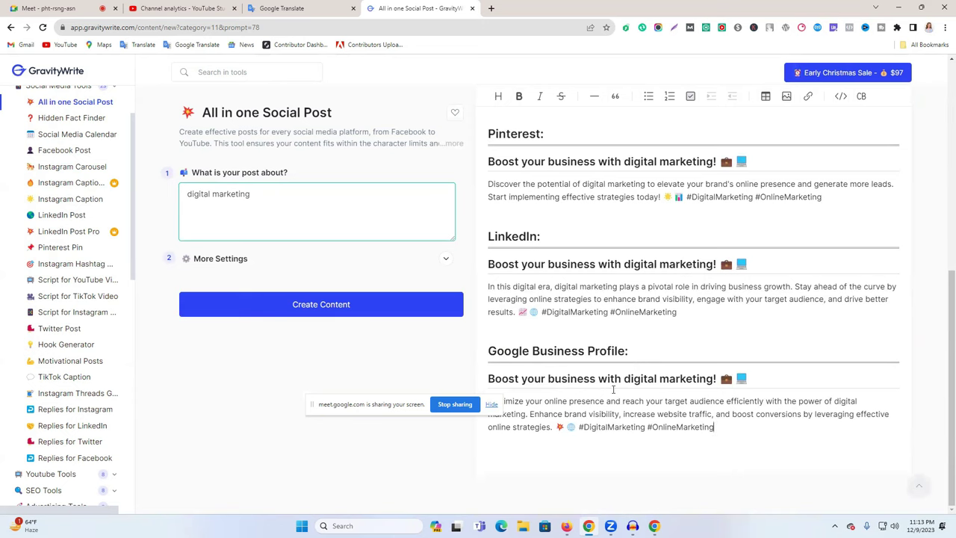
pyautogui.moveTo(499, 353); pyautogui.dragTo(664, 354)
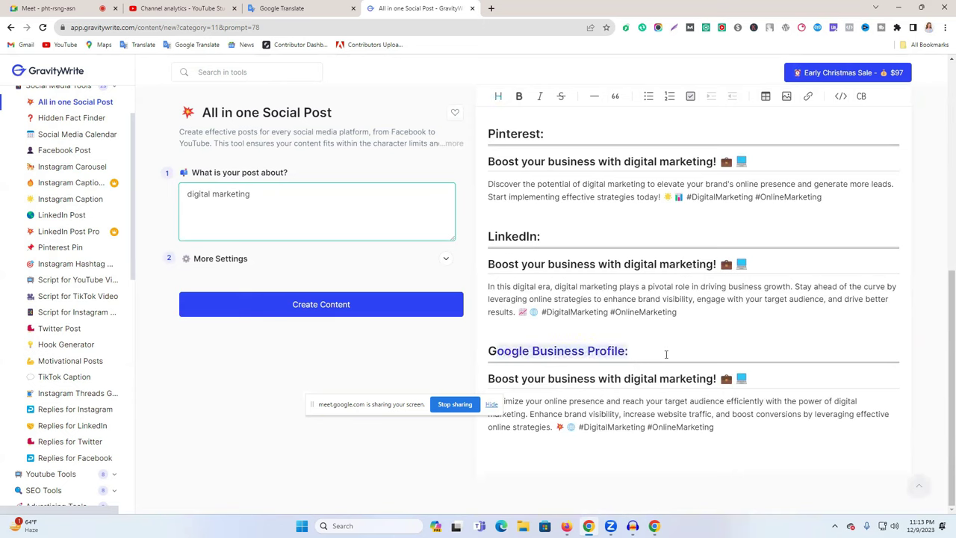
pyautogui.moveTo(489, 234); pyautogui.dragTo(541, 236)
pyautogui.moveTo(506, 134); pyautogui.dragTo(582, 148)
pyautogui.scroll(2, 512, 140)
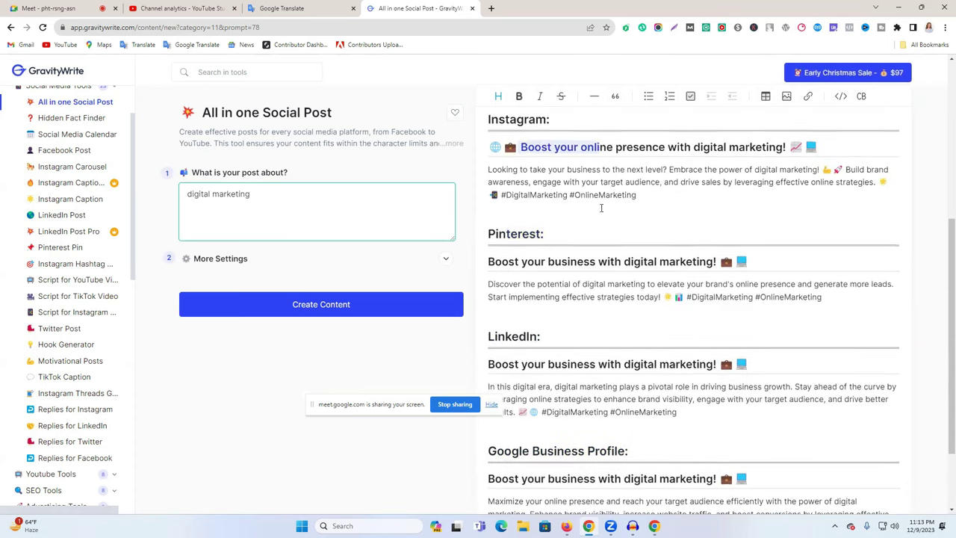
pyautogui.scroll(3, 581, 147)
pyautogui.click(508, 155)
pyautogui.scroll(3, 508, 155)
pyautogui.moveTo(501, 196); pyautogui.dragTo(572, 200)
pyautogui.scroll(-1, 546, 207)
pyautogui.scroll(2, 546, 207)
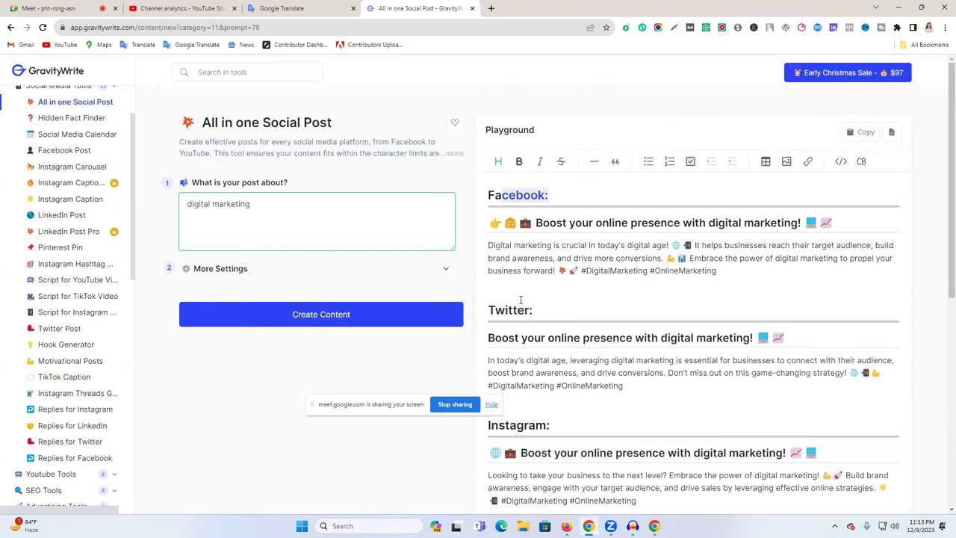
pyautogui.scroll(-5, 619, 321)
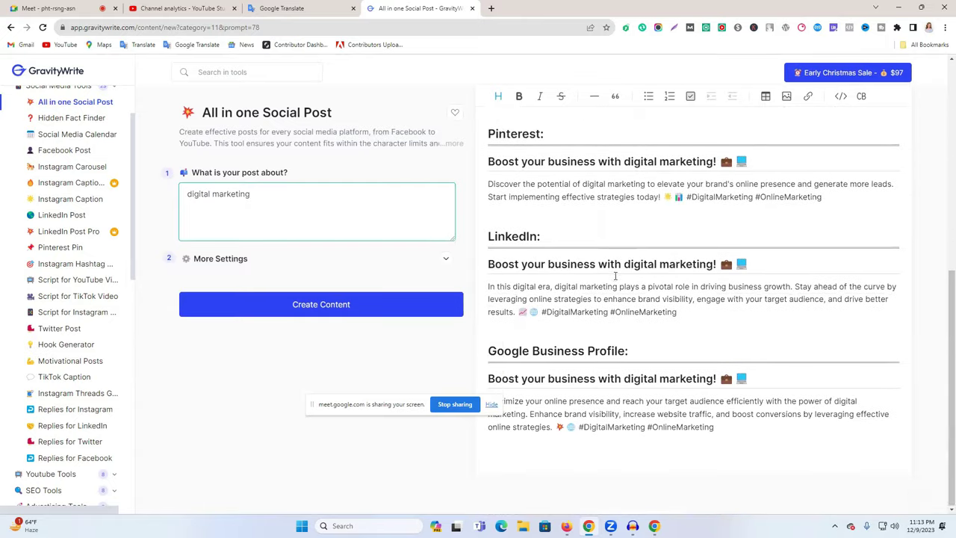
# Extend the post topic to "digital marketing course" and generate new content with the All in one Social Post tool.
pyautogui.click(289, 195)
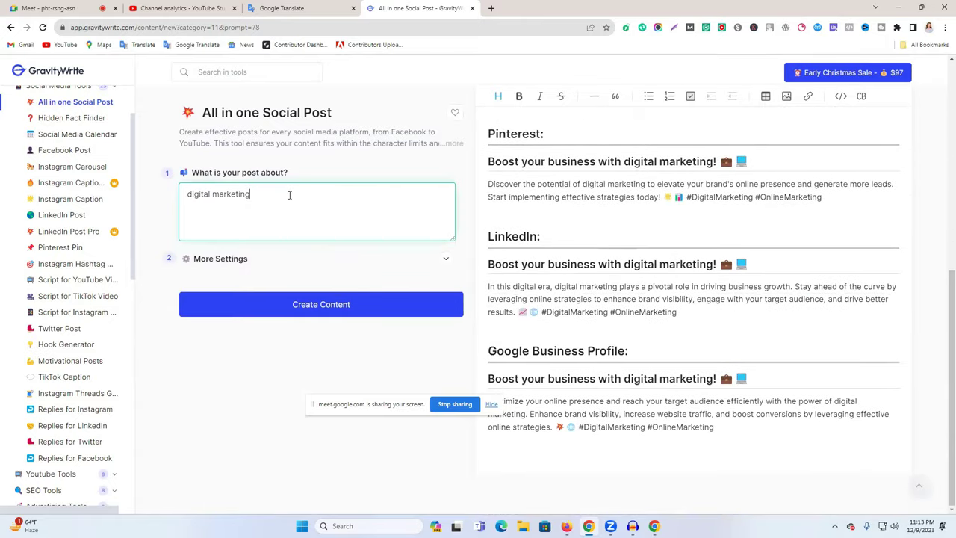
pyautogui.write('course')
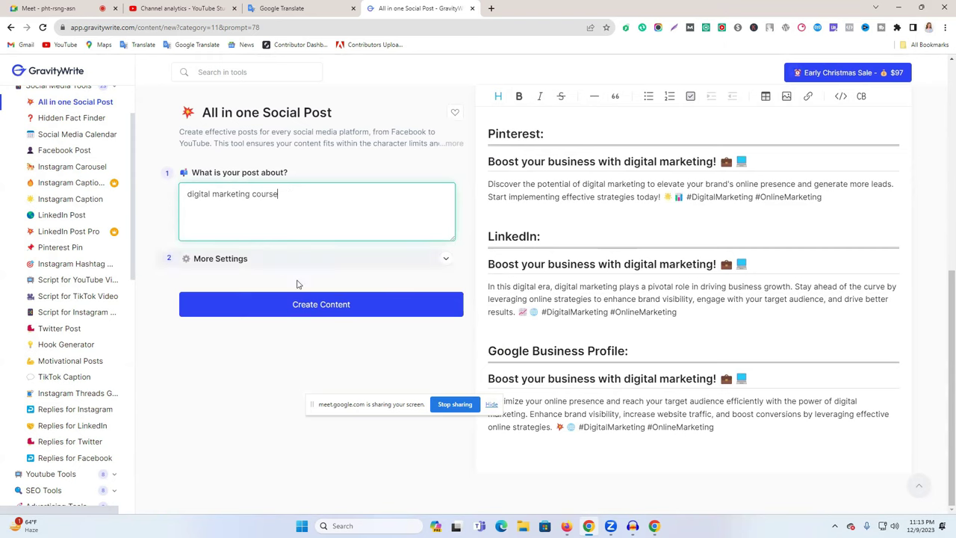
pyautogui.click(321, 306)
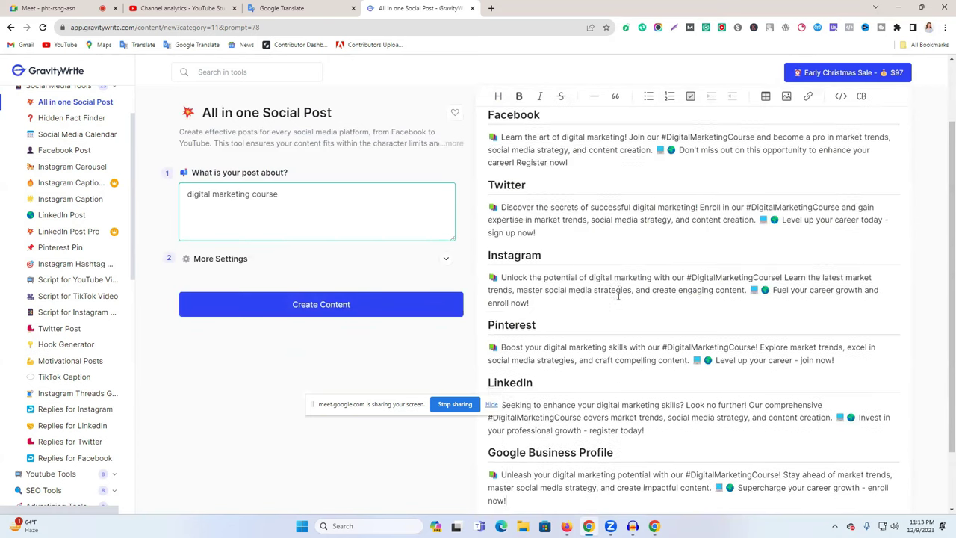
# Review the generated digital marketing course posts for each platform, from Facebook to Google Business Profile.
pyautogui.scroll(-1, 618, 295)
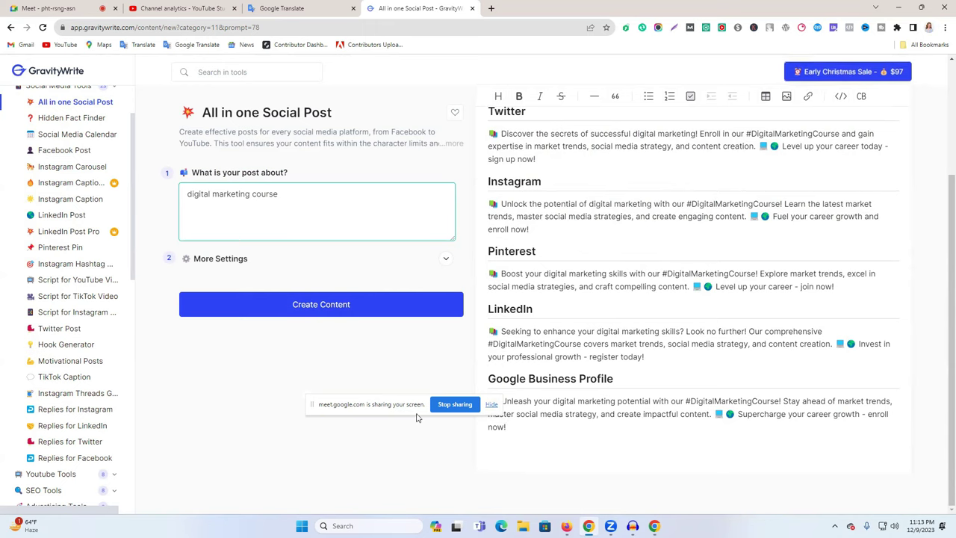
pyautogui.moveTo(387, 412); pyautogui.dragTo(287, 441)
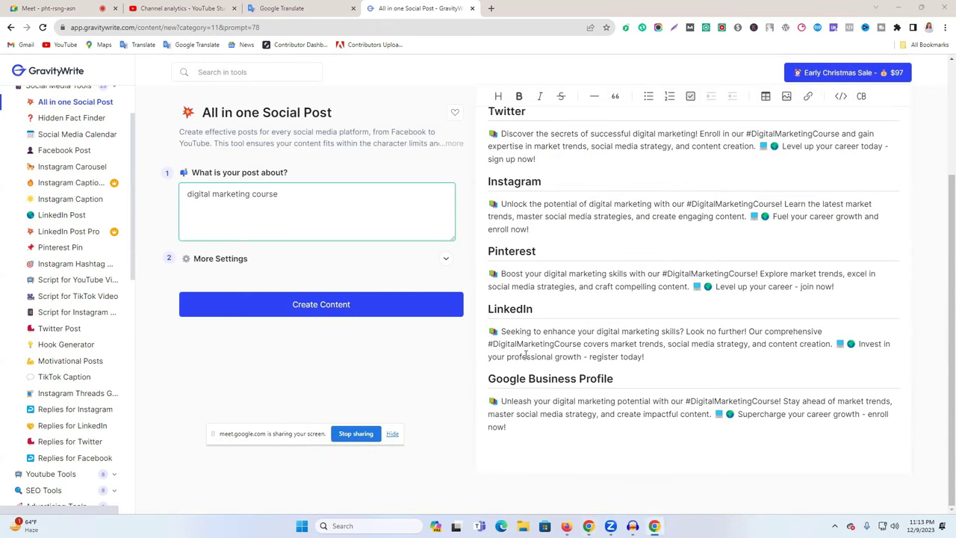
pyautogui.scroll(2, 337, 271)
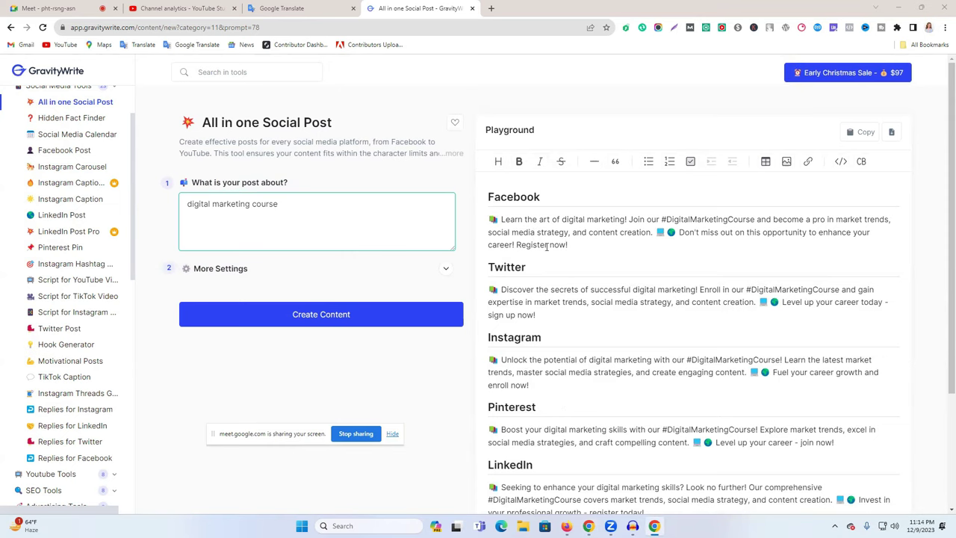
pyautogui.scroll(-2, 568, 241)
pyautogui.scroll(2, 574, 333)
pyautogui.scroll(3, 70, 159)
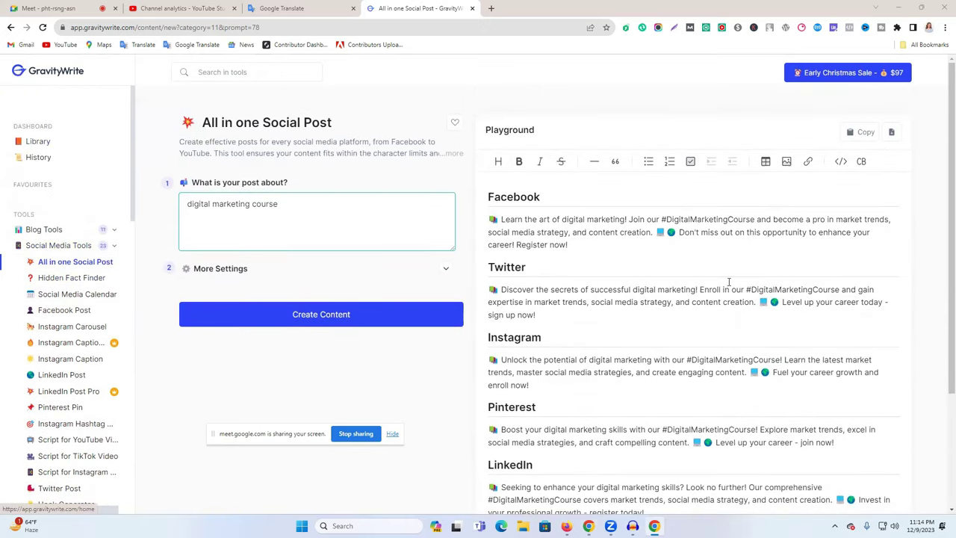
# Reload the All in one Social Post tool with an empty form and generate content for the topic "seo tips".
pyautogui.click(92, 268)
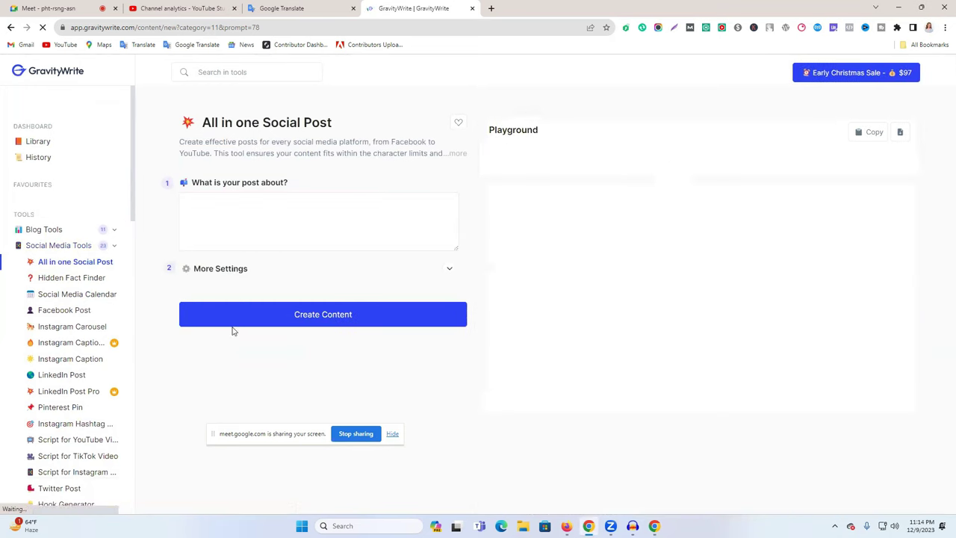
pyautogui.click(320, 226)
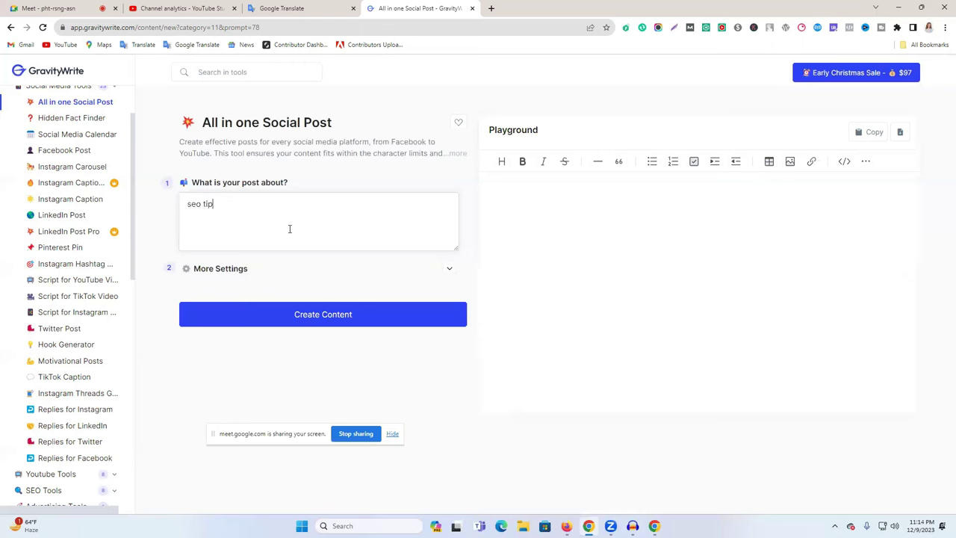
pyautogui.click(281, 328)
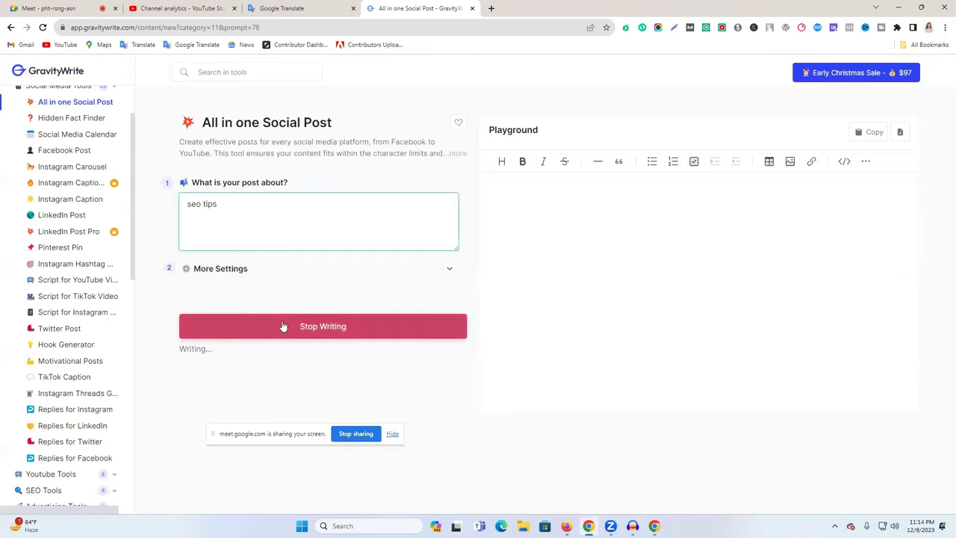